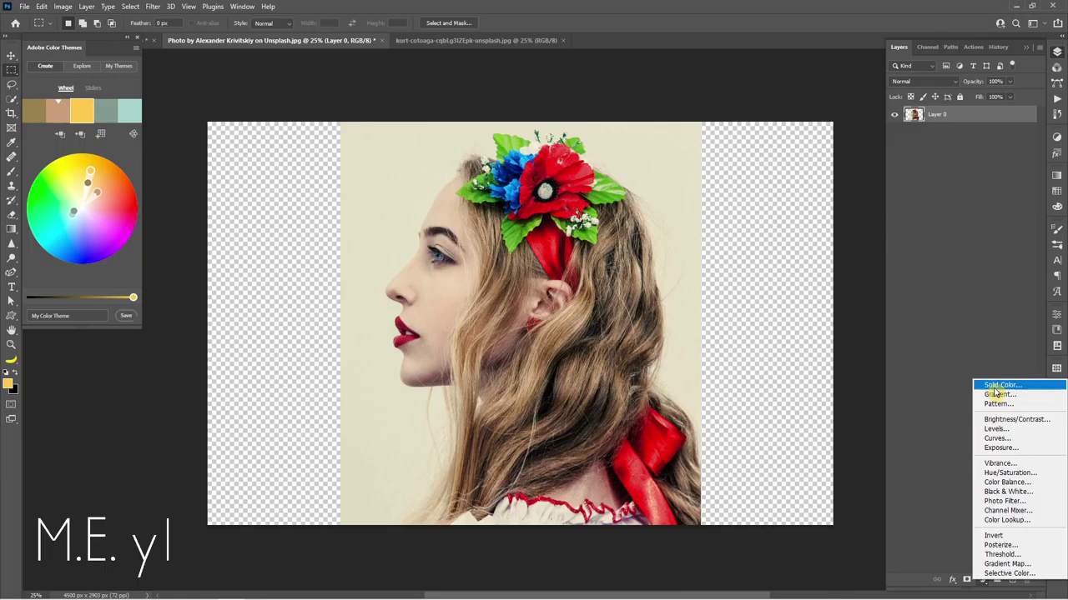
Add a pale beige (e0d3b6) Solid Color fill layer beneath Layer 0, then select Layer 0
left_click(992, 385)
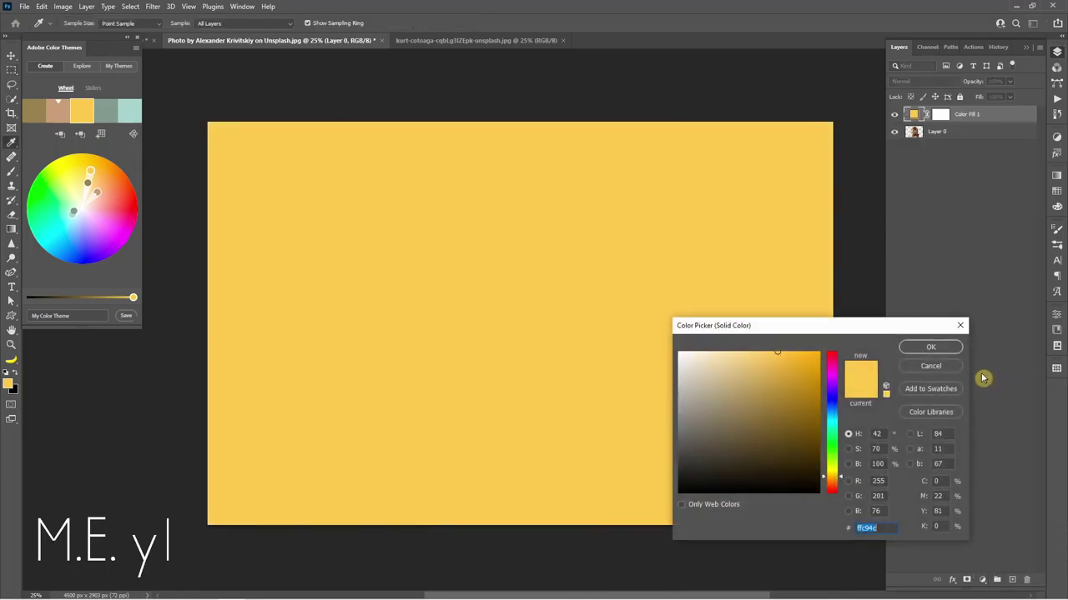
type("e0d3b6")
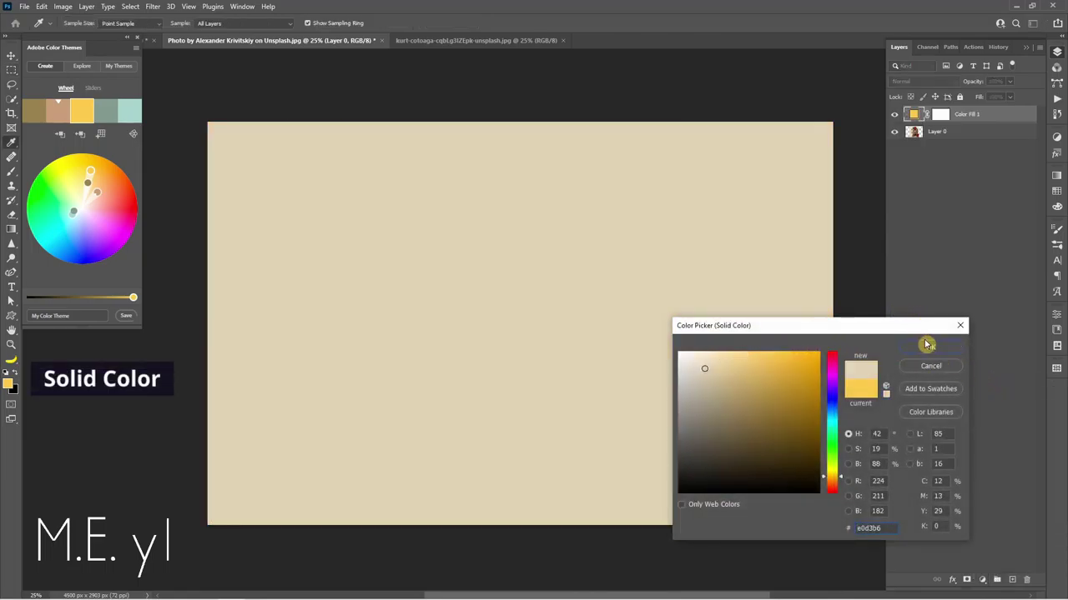
left_click(928, 345)
left_click_drag(995, 119, 995, 144)
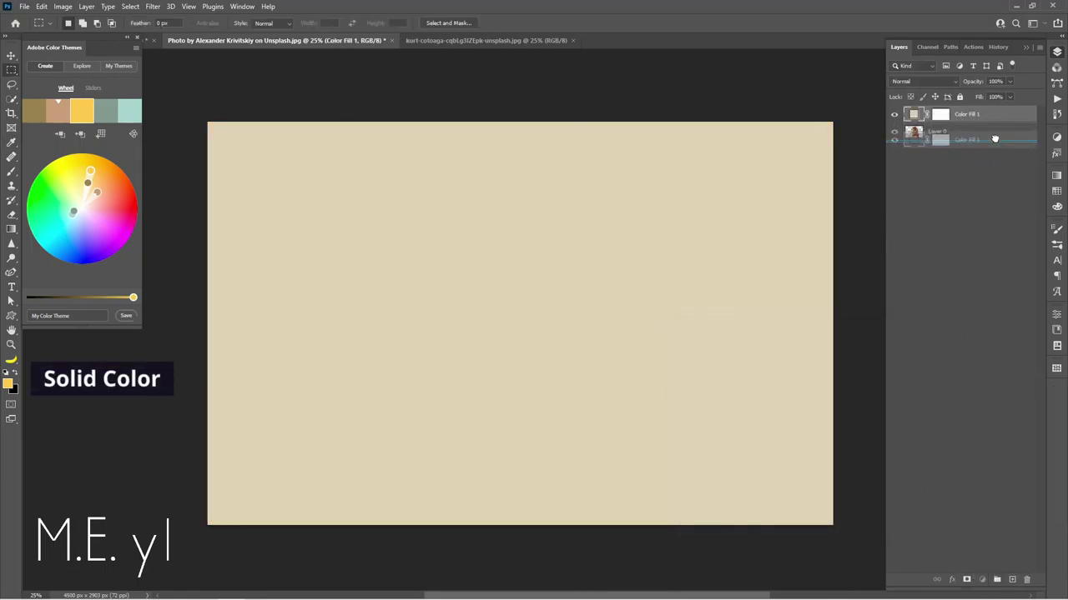
left_click(991, 114)
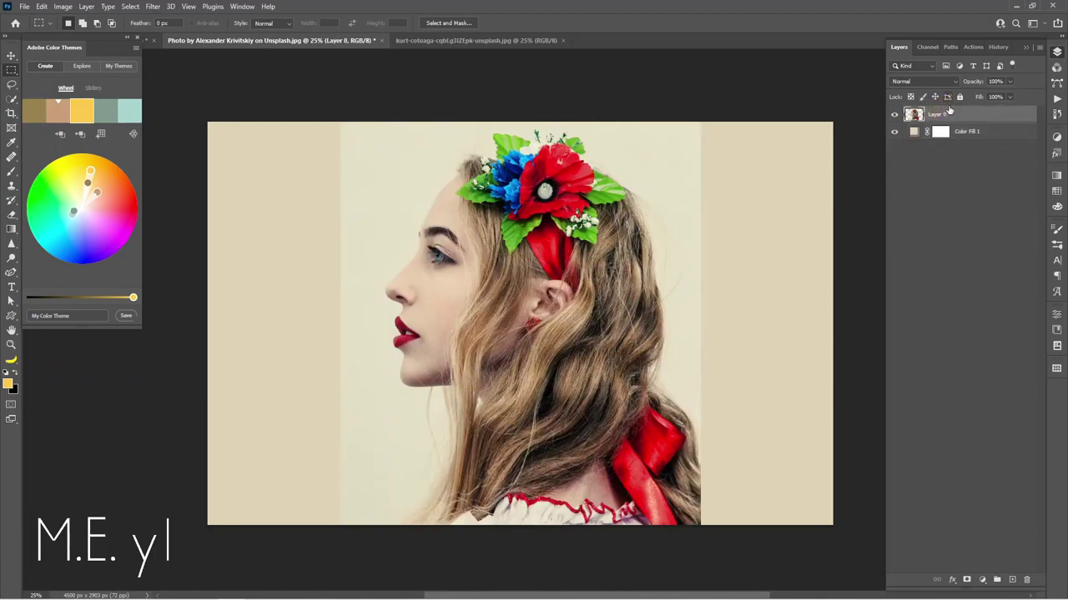
Create a new empty layer and set the Clone Stamp to sample Current & Below
left_click(1011, 581)
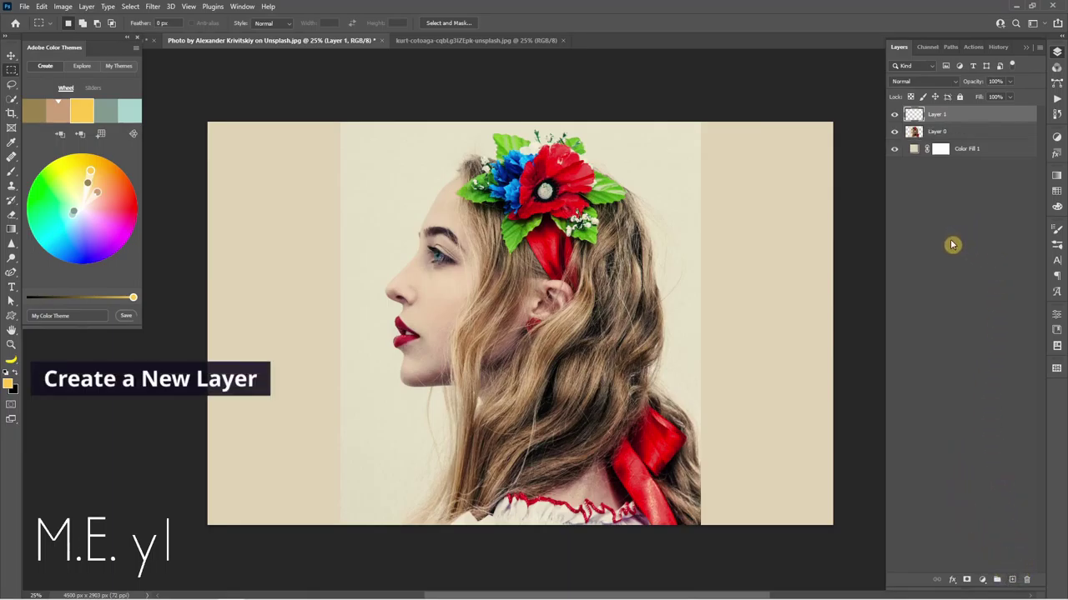
key("s")
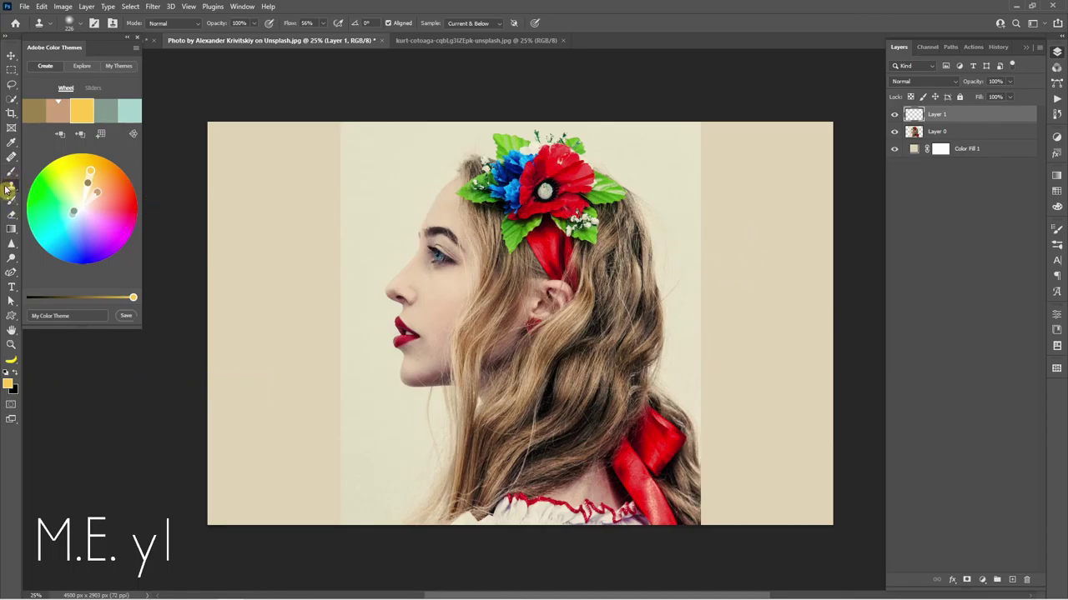
left_click(503, 28)
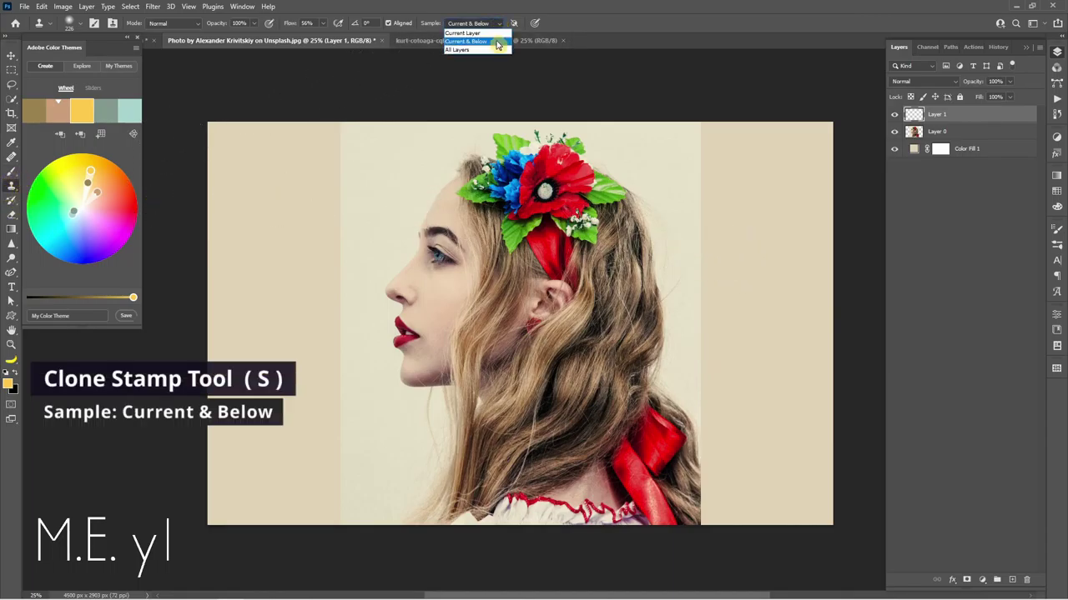
left_click(500, 40)
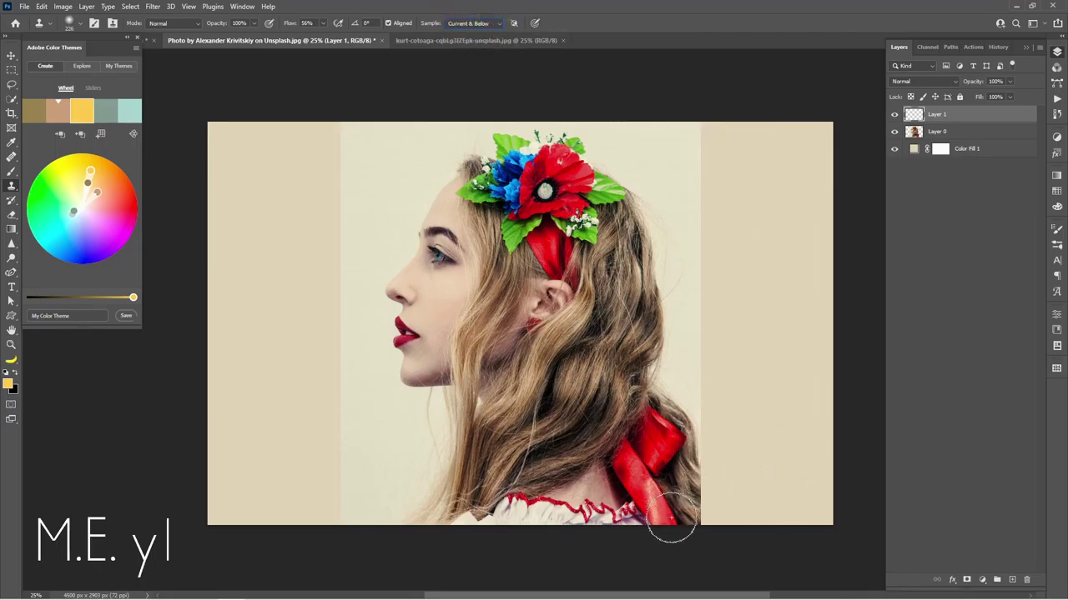
Clone hair from the ribbon's edge onto the background past the lower-right photo edge
key("alt")
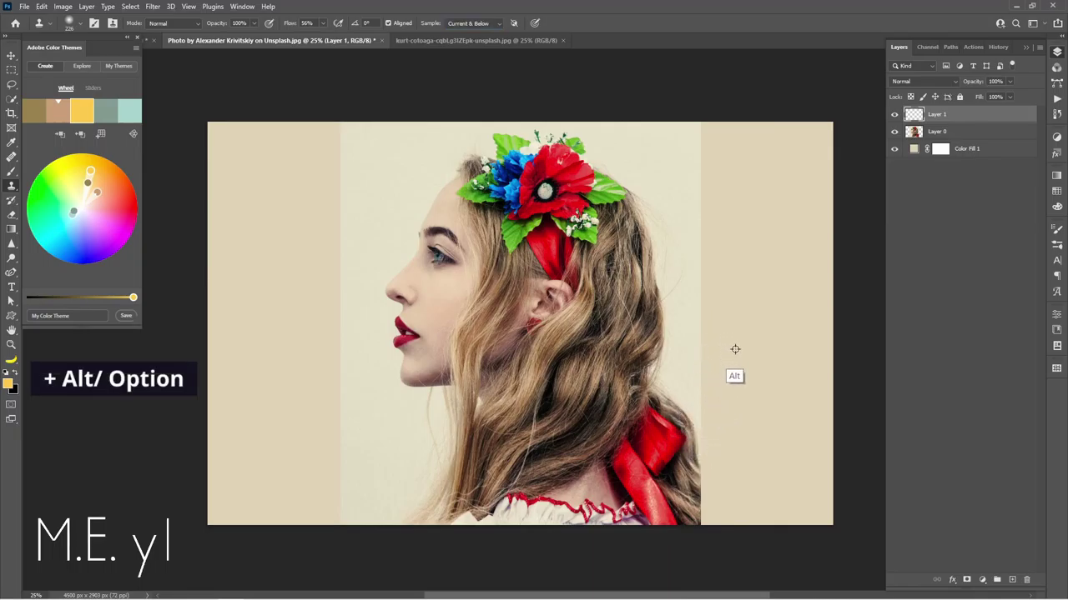
left_click(678, 412, "alt")
mouse_move(705, 432)
left_mouse_down()
mouse_move(686, 476)
mouse_move(726, 493)
mouse_move(678, 440)
mouse_move(743, 520)
mouse_move(700, 488)
mouse_move(726, 529)
mouse_move(692, 503)
left_mouse_up()
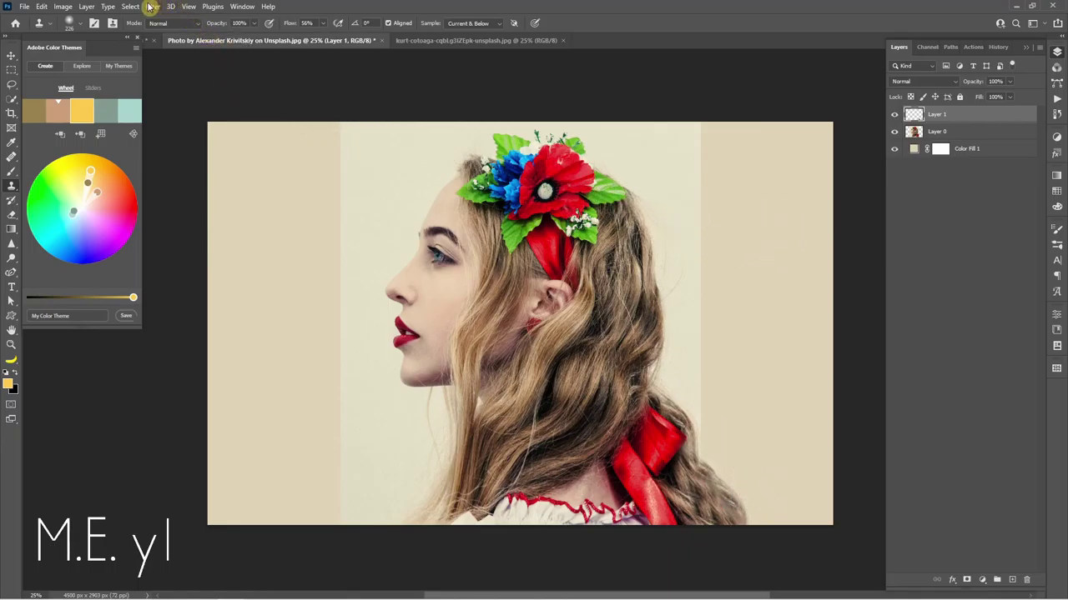
left_click(152, 6)
Push the cloned hair strand down and right in Liquify with a 700 Forward Warp brush
left_click(171, 111)
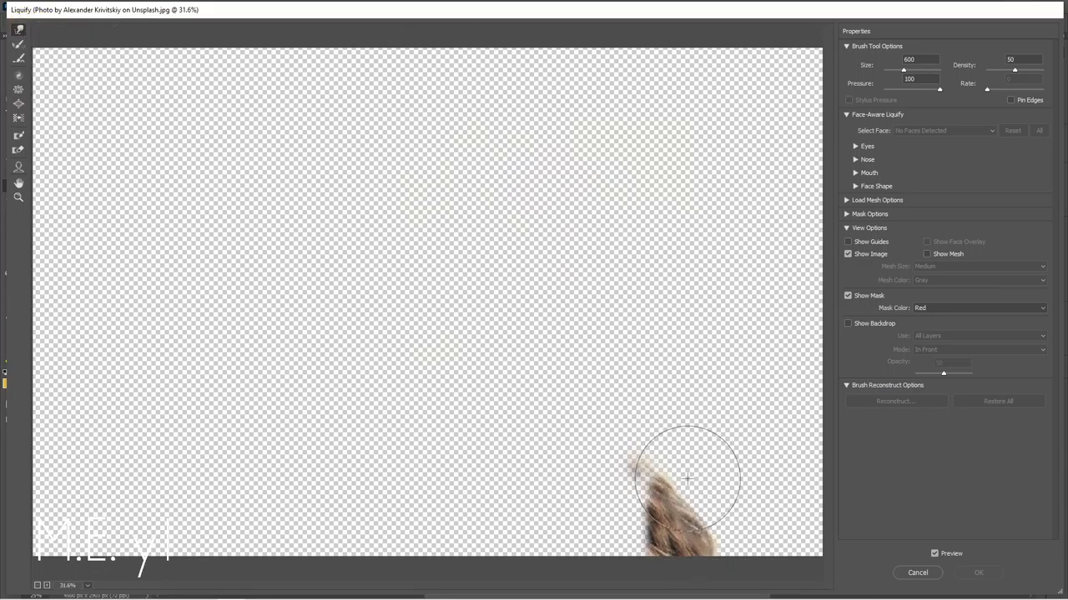
key("bracketright")
key("bracketright")
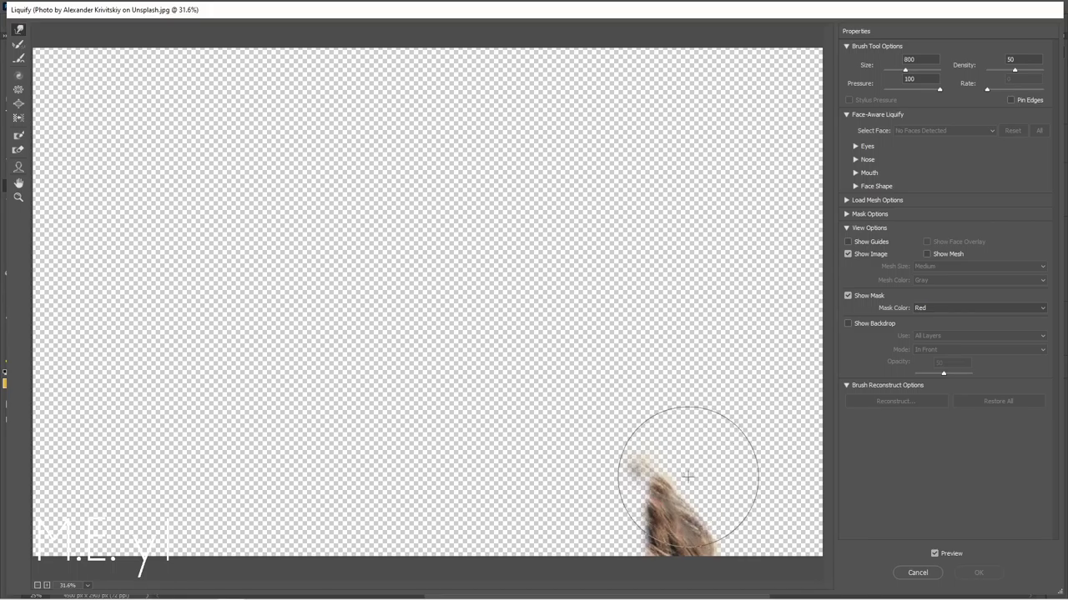
key("bracketleft")
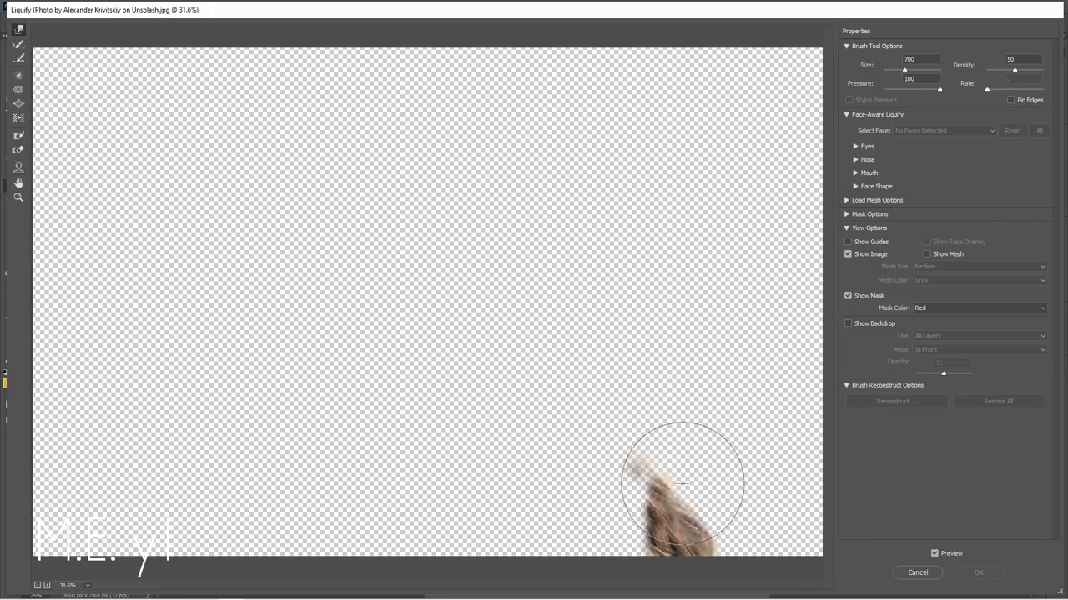
mouse_move(682, 482)
left_mouse_down()
mouse_move(720, 512)
mouse_move(708, 508)
mouse_move(705, 529)
mouse_move(703, 517)
mouse_move(675, 536)
mouse_move(692, 524)
mouse_move(709, 559)
left_mouse_up()
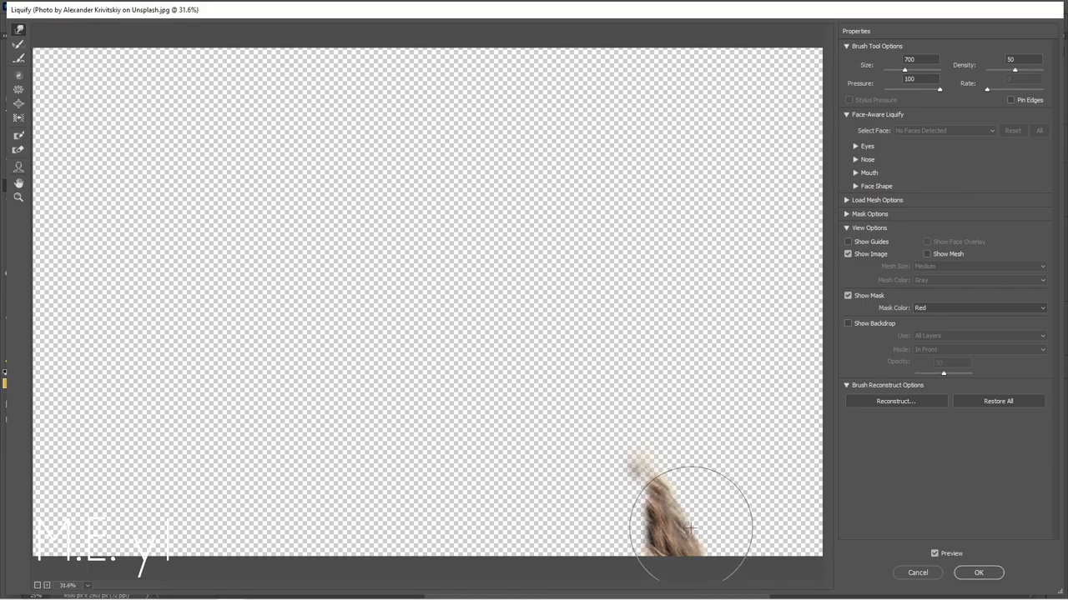
left_click(980, 573)
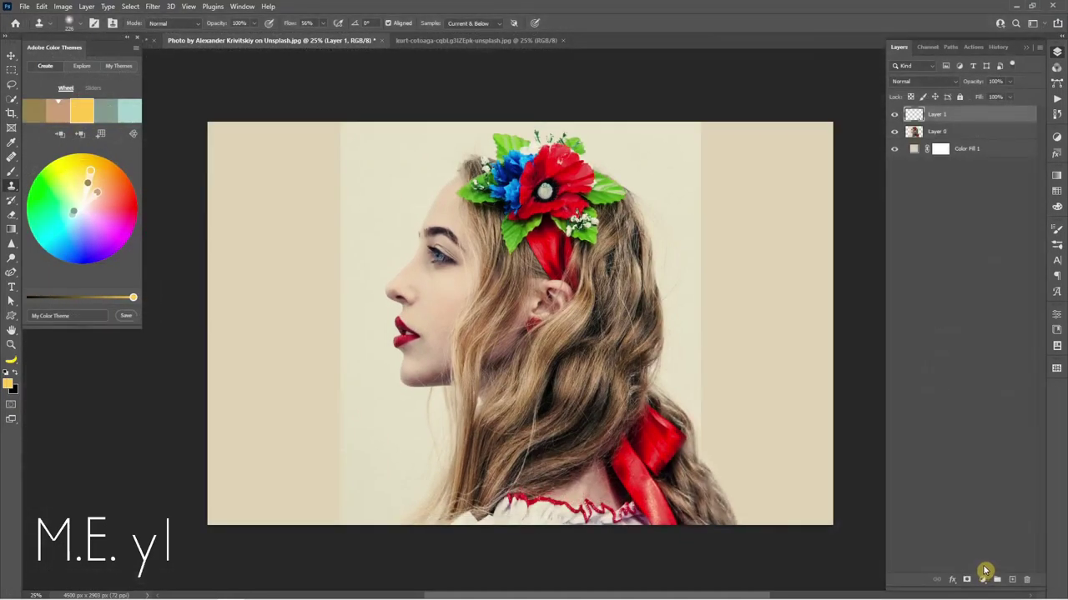
Merge Layer 0 and Layer 1 into a stamped copy with Ctrl+Alt+E and hide the originals
key("ctrl+z")
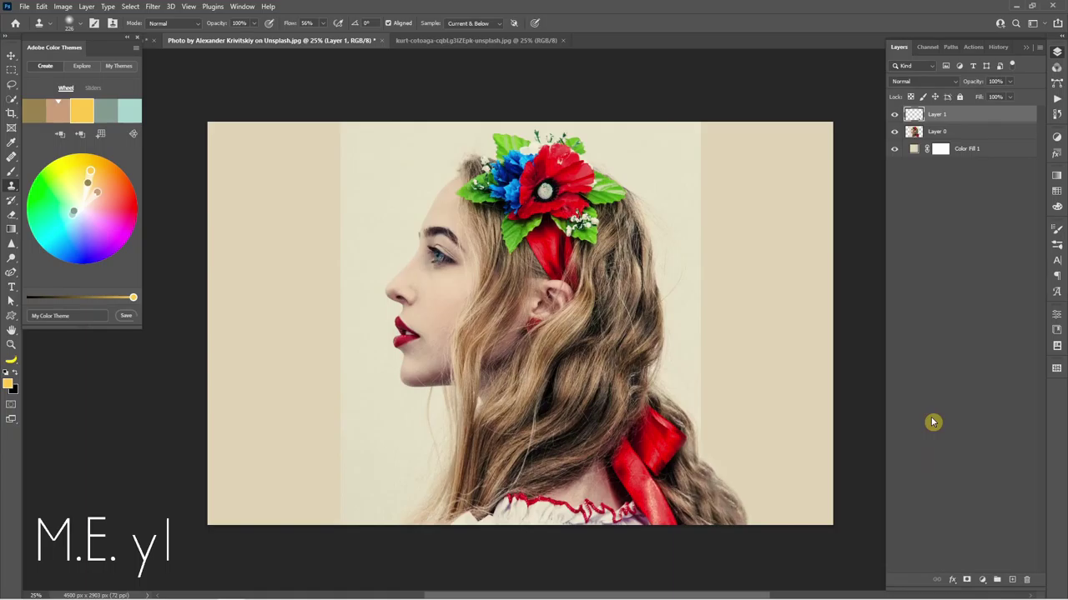
key("ctrl+shift+z")
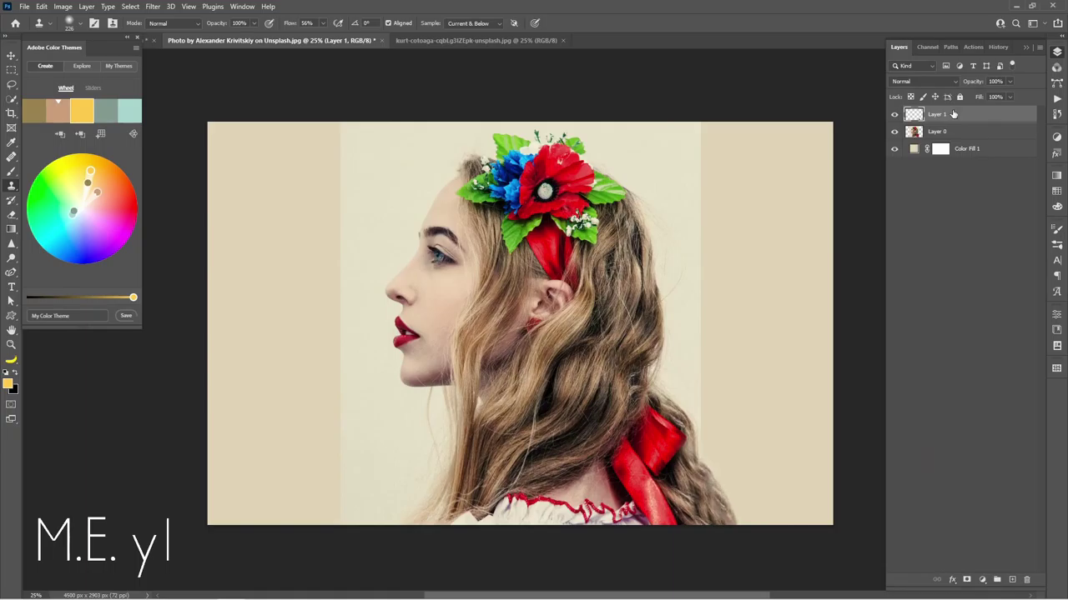
left_click(951, 132, "shift")
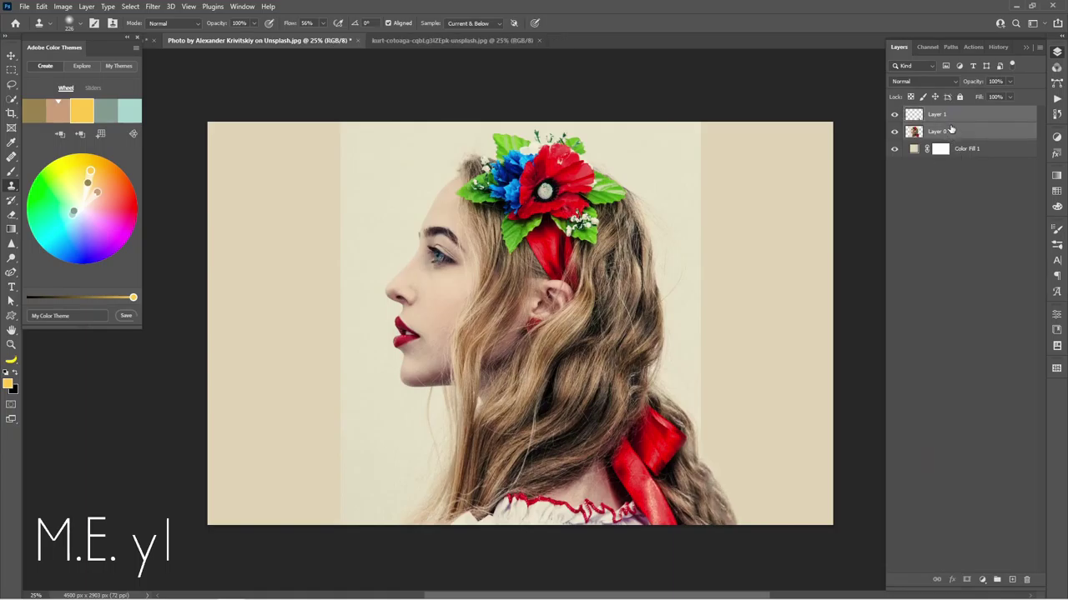
key("ctrl+alt+e")
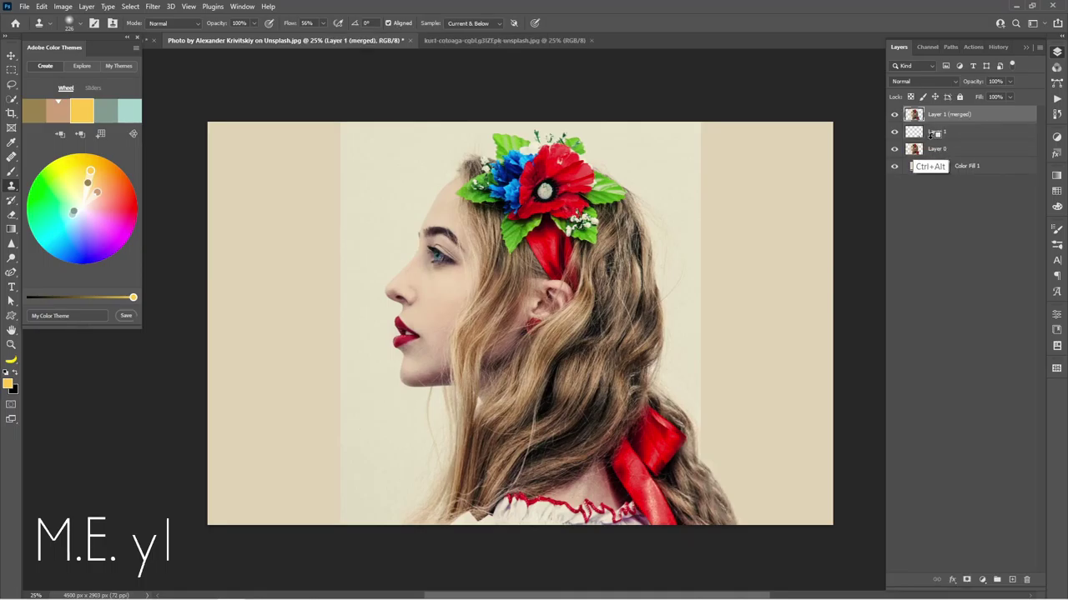
left_click(894, 132)
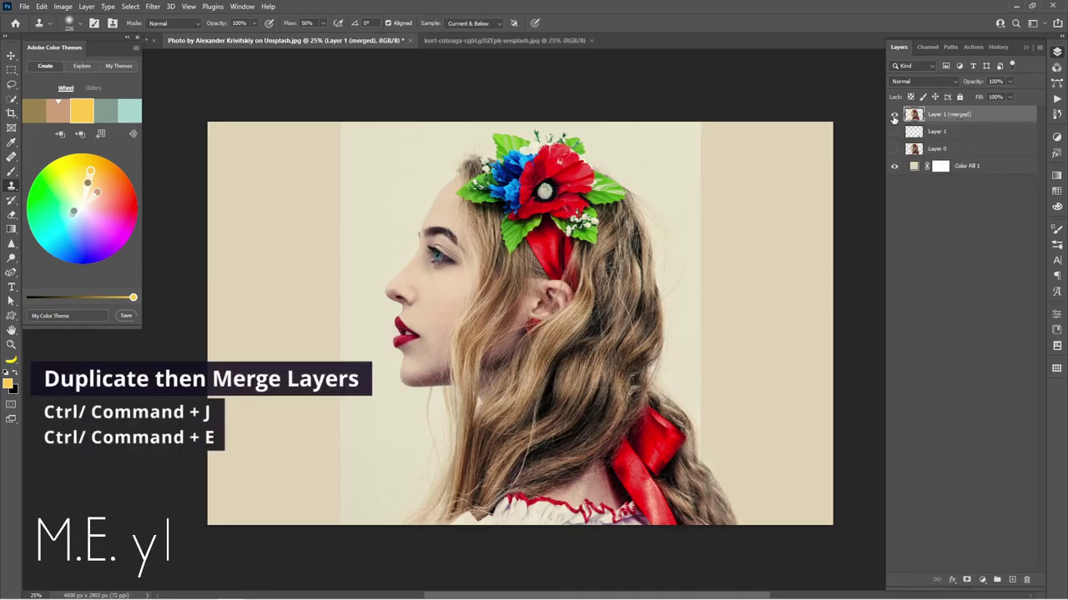
left_click(895, 116)
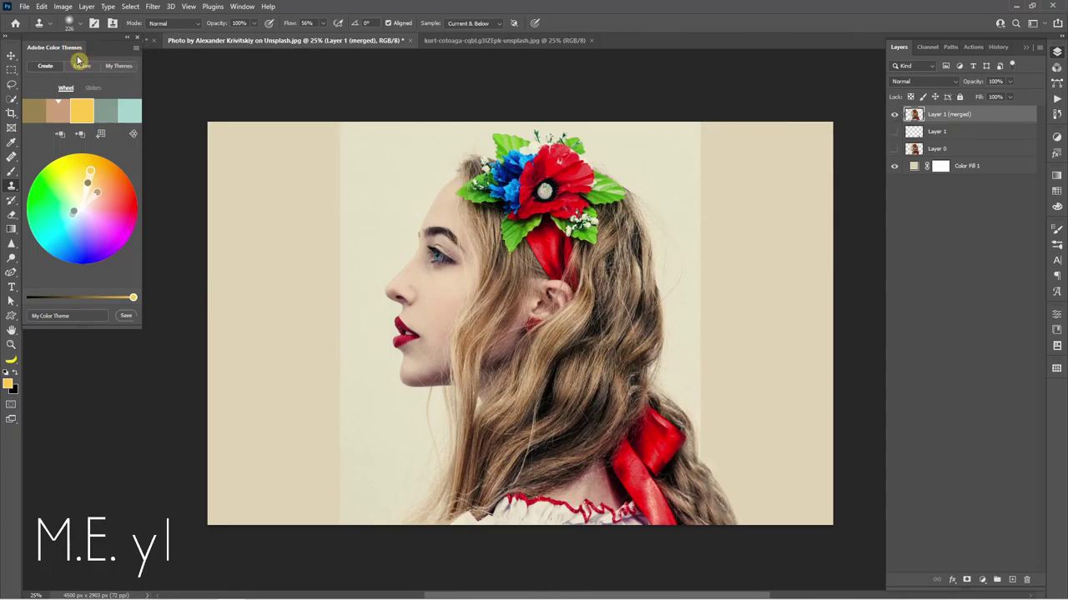
Switch to the Quick Selection tool and select the woman's head, hair and crown
left_click(11, 100)
right_click(12, 99)
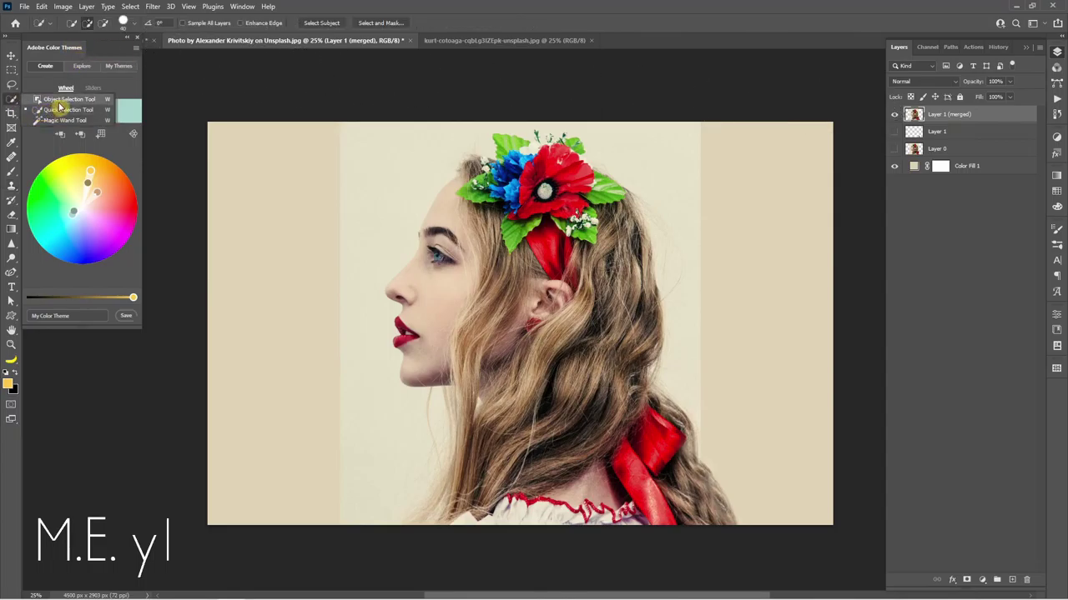
left_click(103, 114)
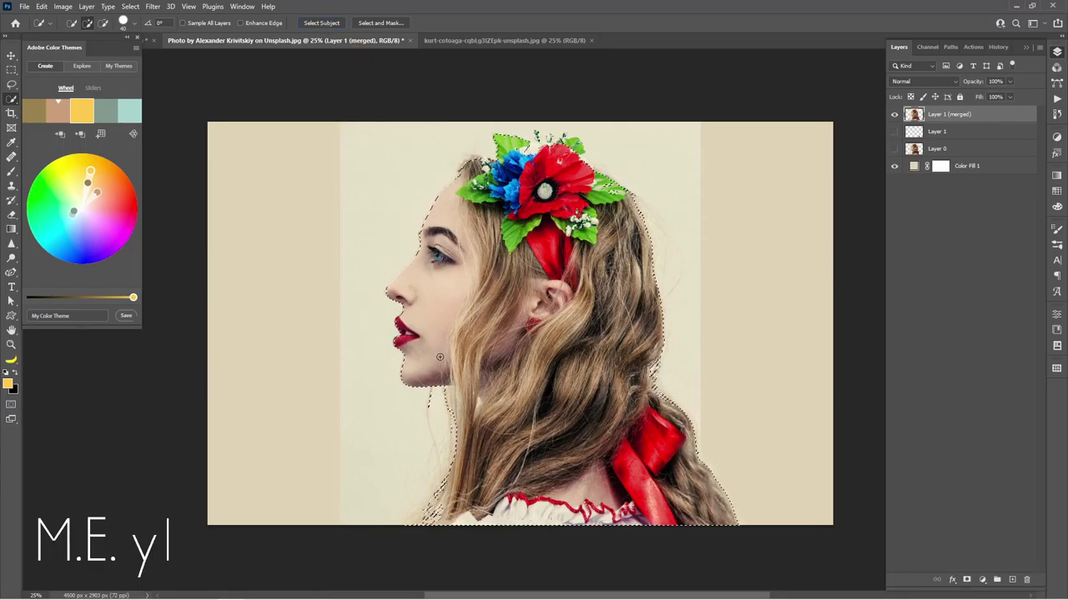
left_click(478, 412, "alt")
scroll(563, 146, "up", 1)
scroll(563, 146, "up", 1)
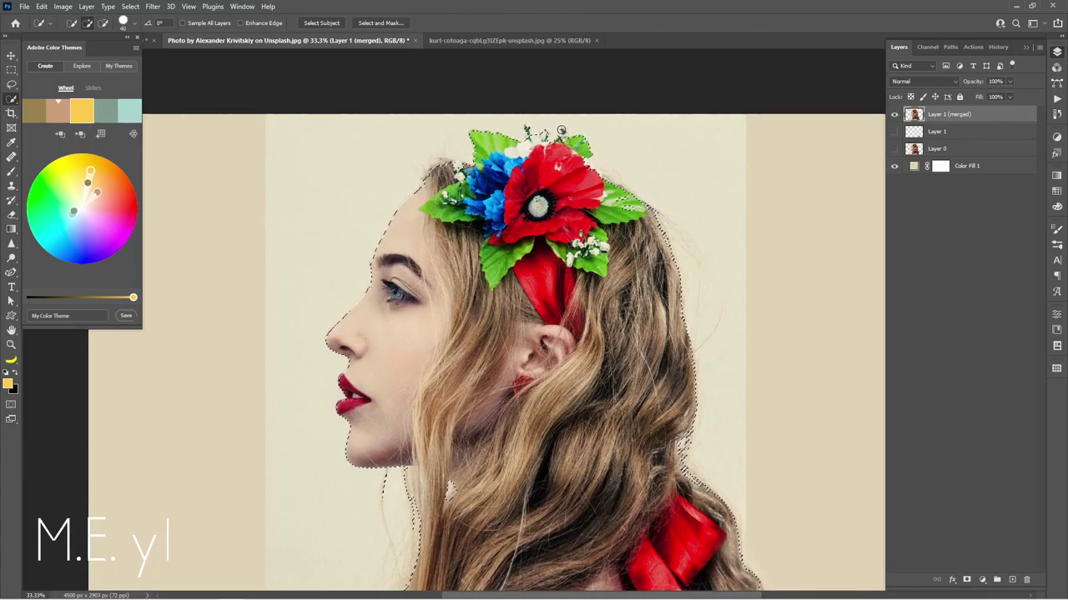
Subtract the background above the flowers, add the right-leaf hole, and duplicate to a new layer
key("alt")
left_click_drag(554, 123, 559, 140)
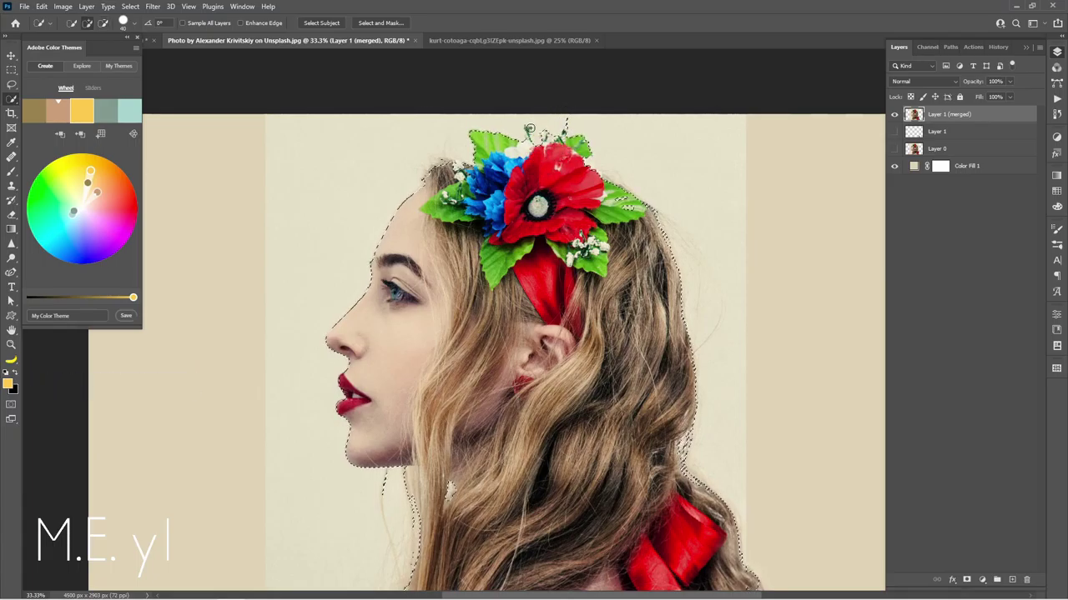
scroll(536, 120, "up", 2)
scroll(534, 134, "up", 2)
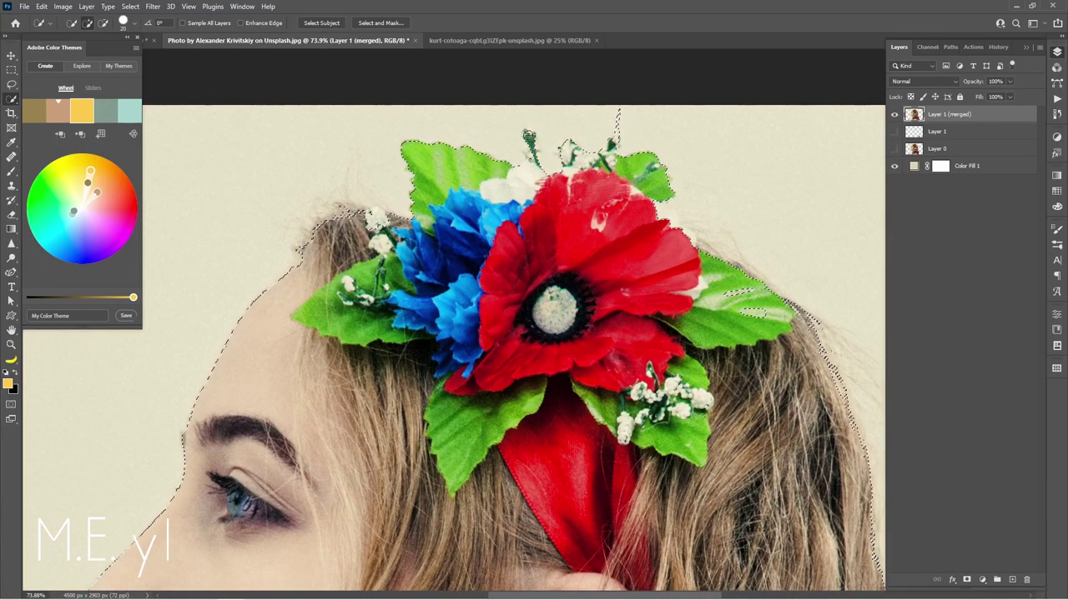
key("bracketleft")
left_click(615, 117, "alt")
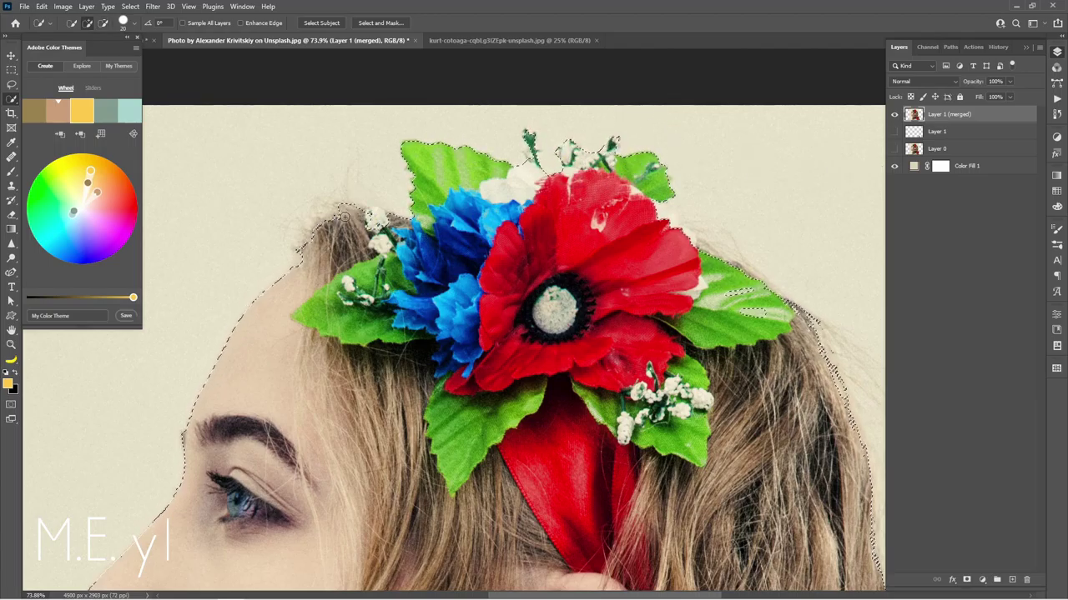
left_click_drag(730, 292, 762, 299)
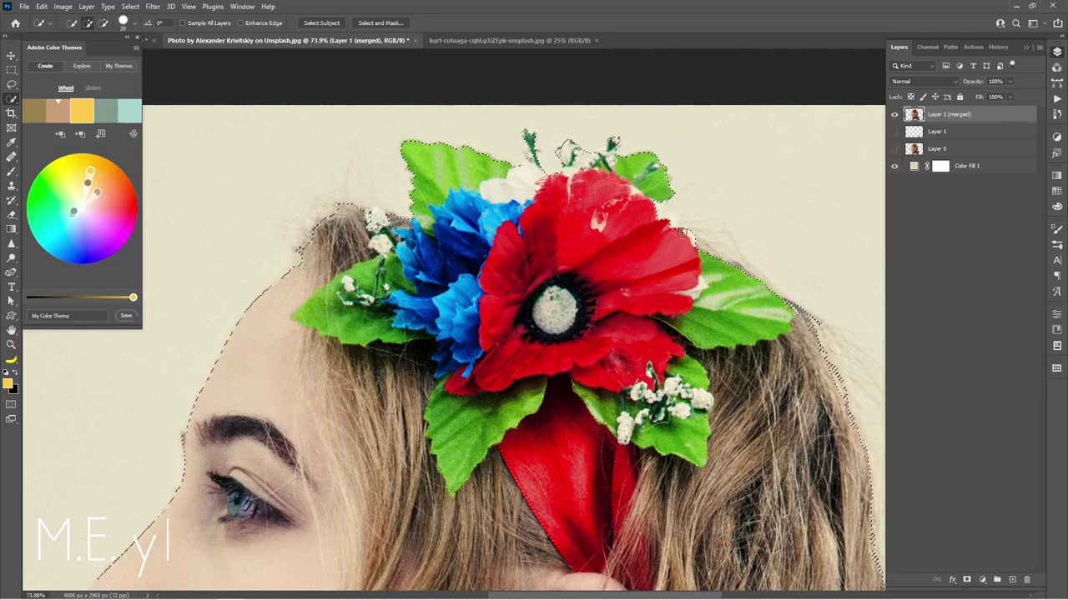
scroll(381, 173, "down", 2)
scroll(381, 172, "down", 2)
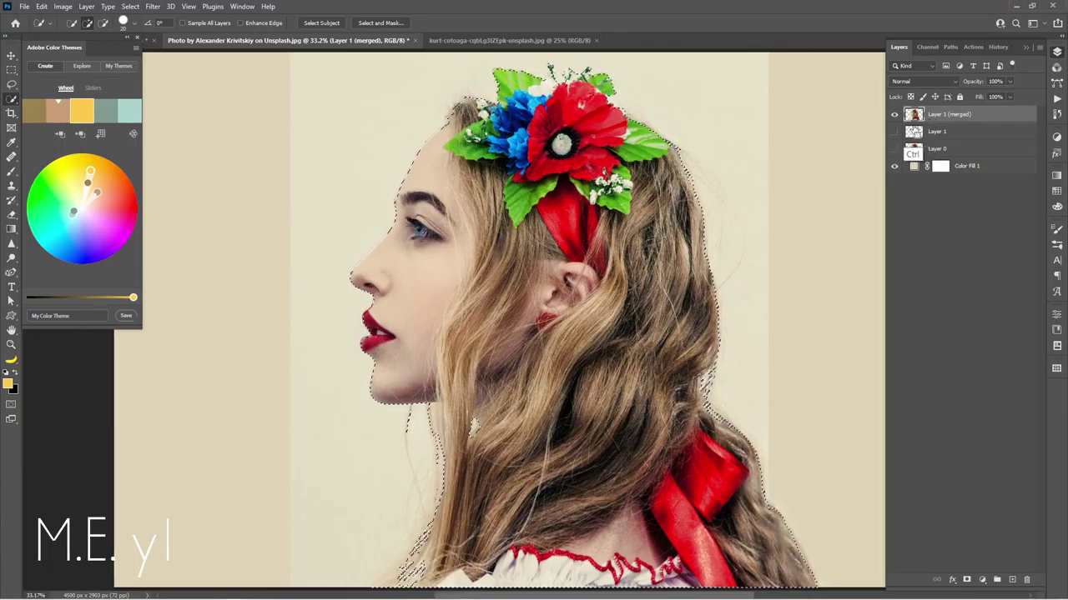
key("ctrl+j")
left_click(951, 130)
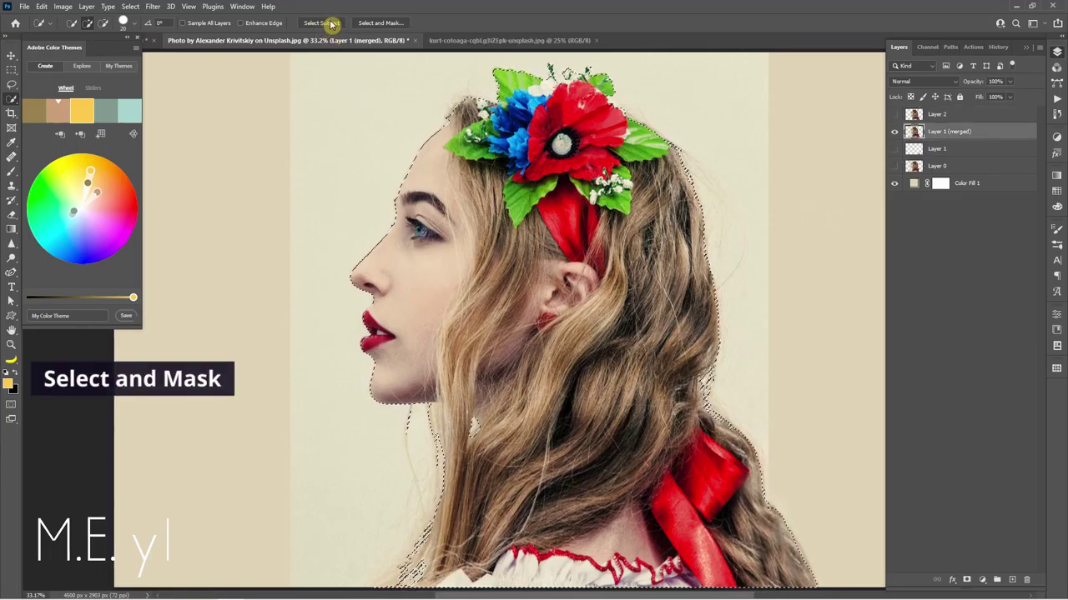
Bring the portrait selection into Select and Mask in Overlay view and size the refine brush
left_click(381, 23)
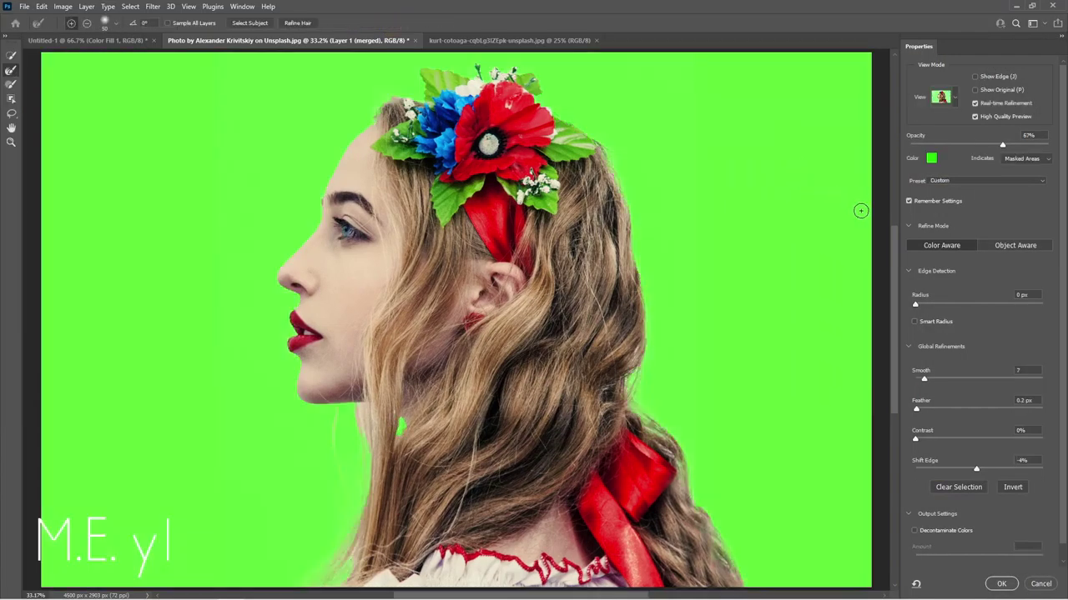
left_click(955, 100)
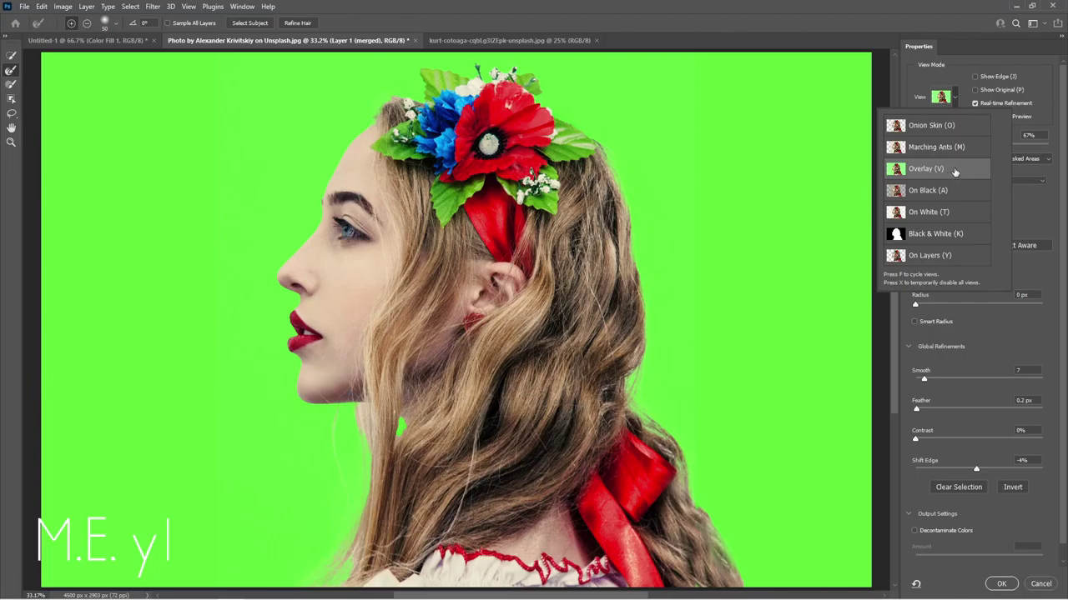
left_click(922, 80)
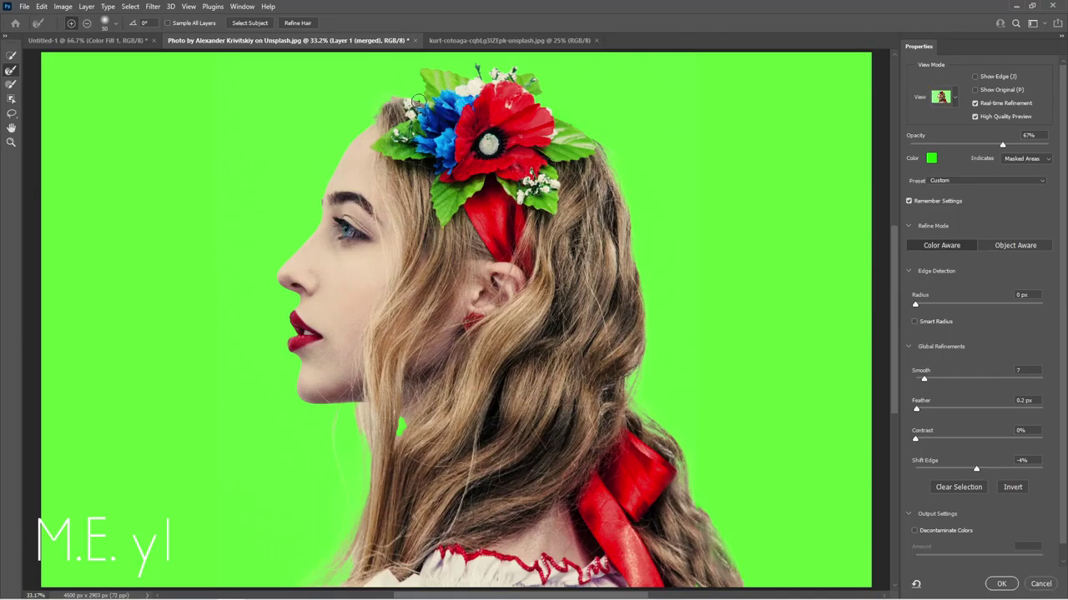
key("alt")
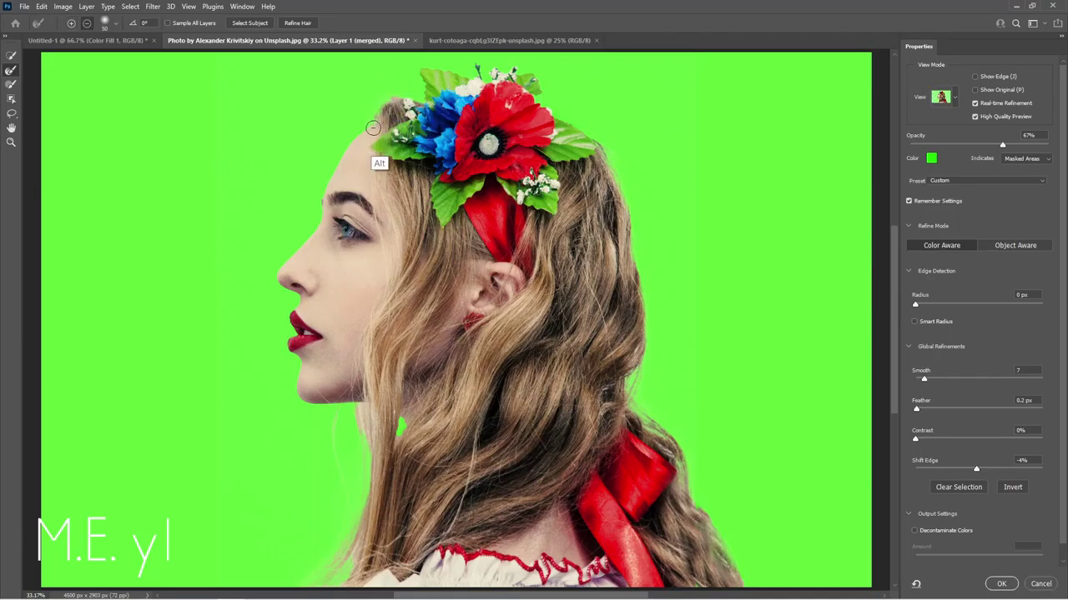
key("alt")
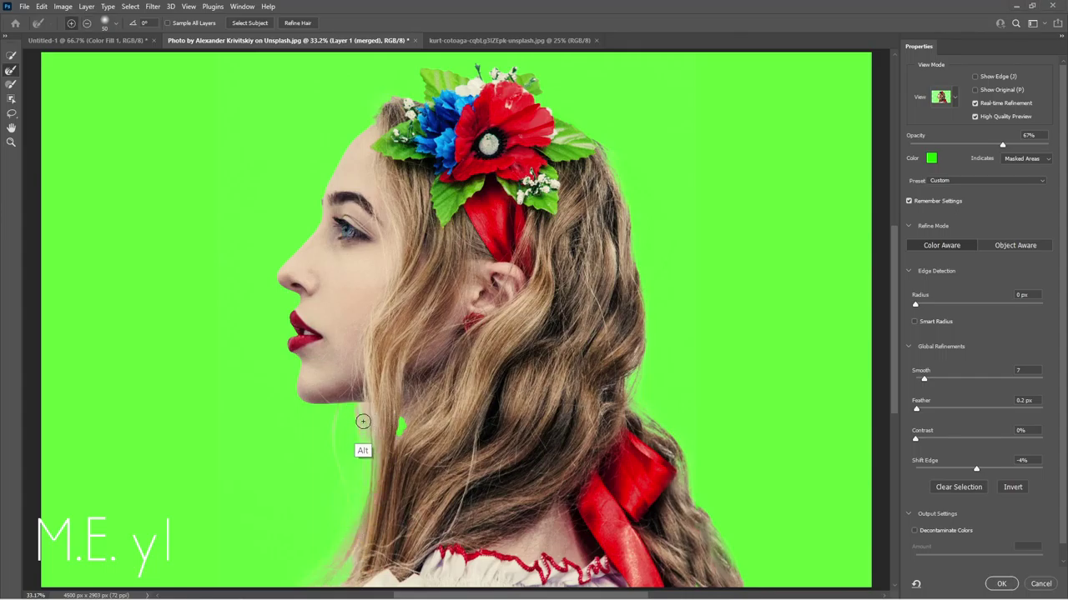
scroll(291, 582, "right", 1)
key("bracketright")
key("bracketright")
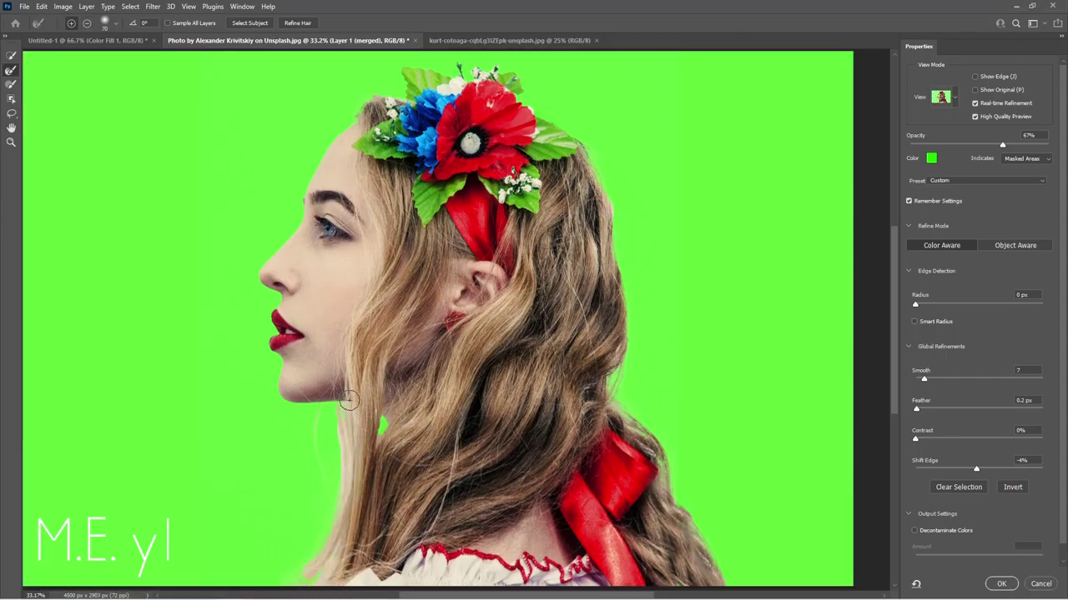
key("ctrl+0")
scroll(532, 419, "up", 2)
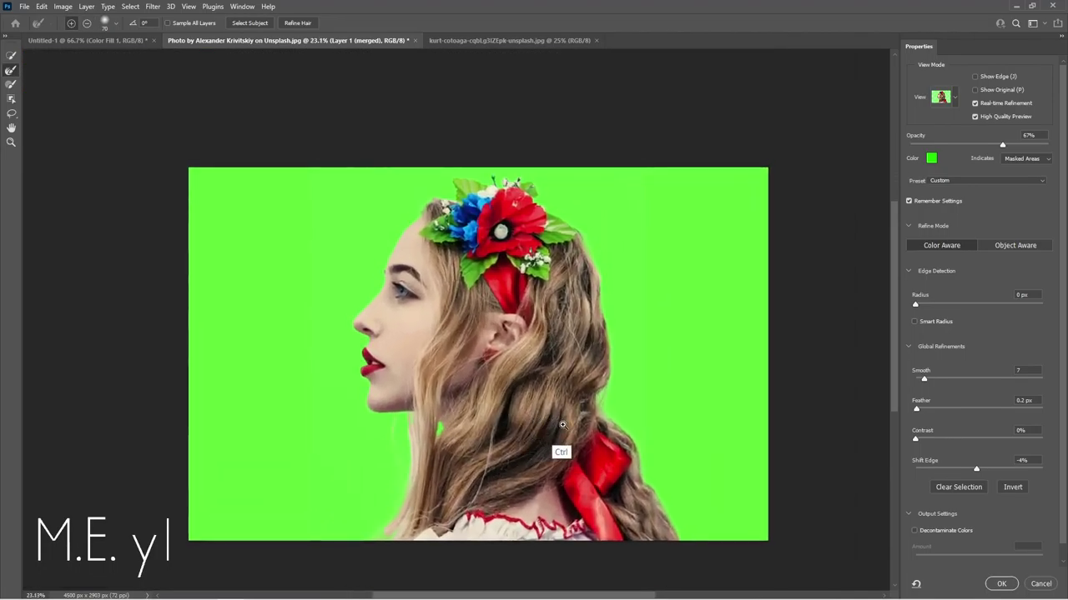
left_click_drag(607, 433, 598, 427)
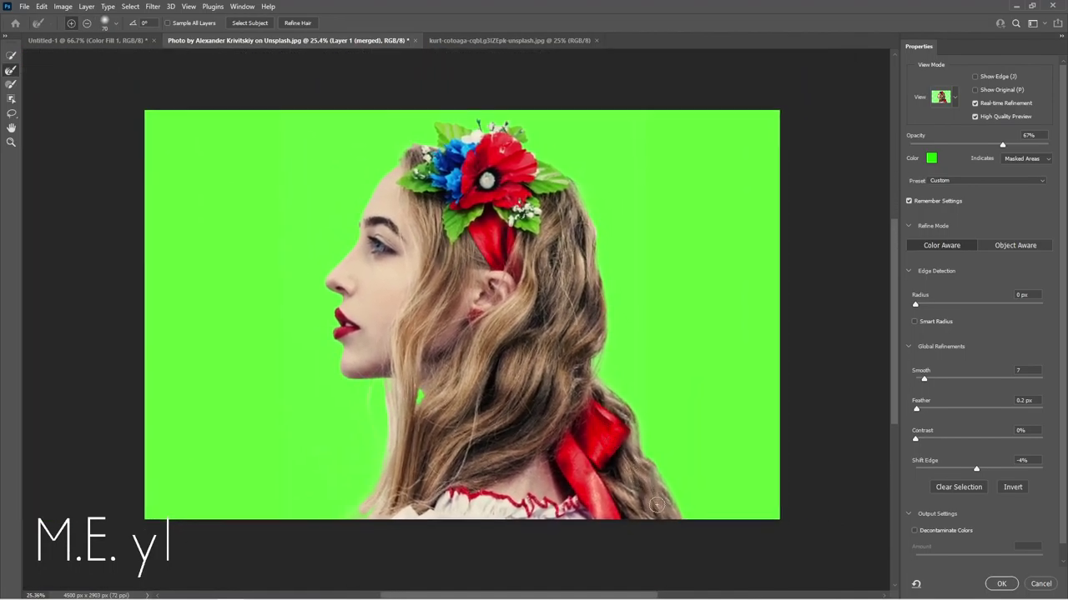
Output the refined selection as a masked layer copy and set up a small white brush
left_click(1007, 584)
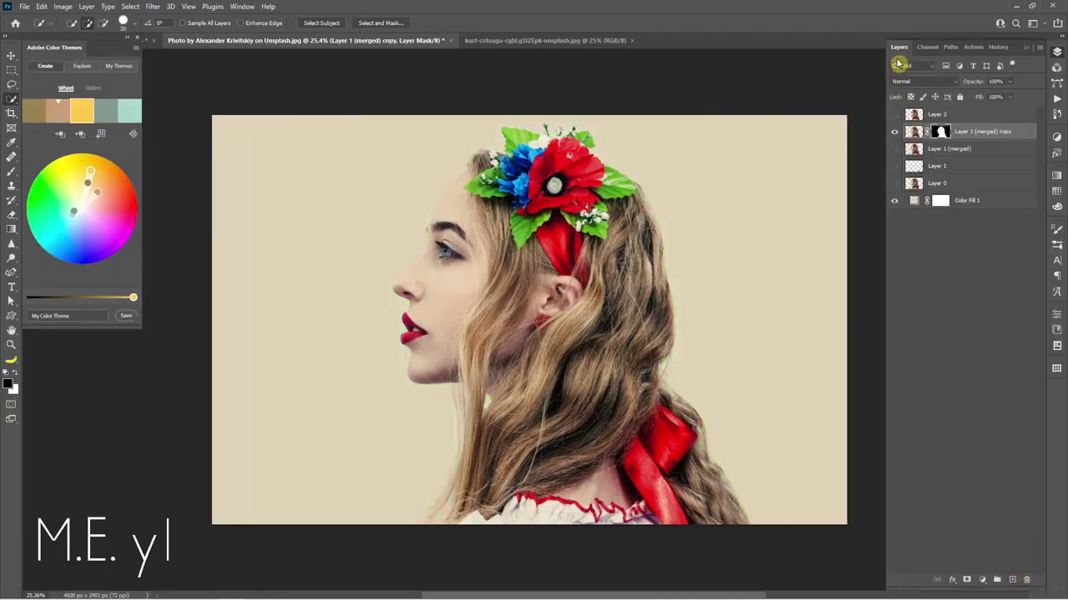
left_click(940, 132, "alt")
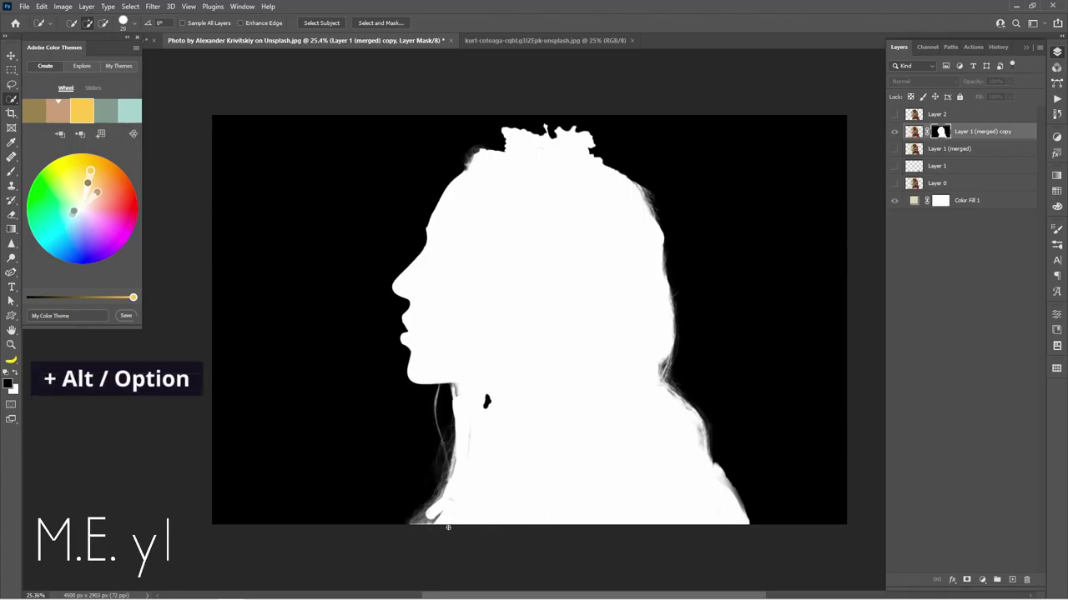
key("b")
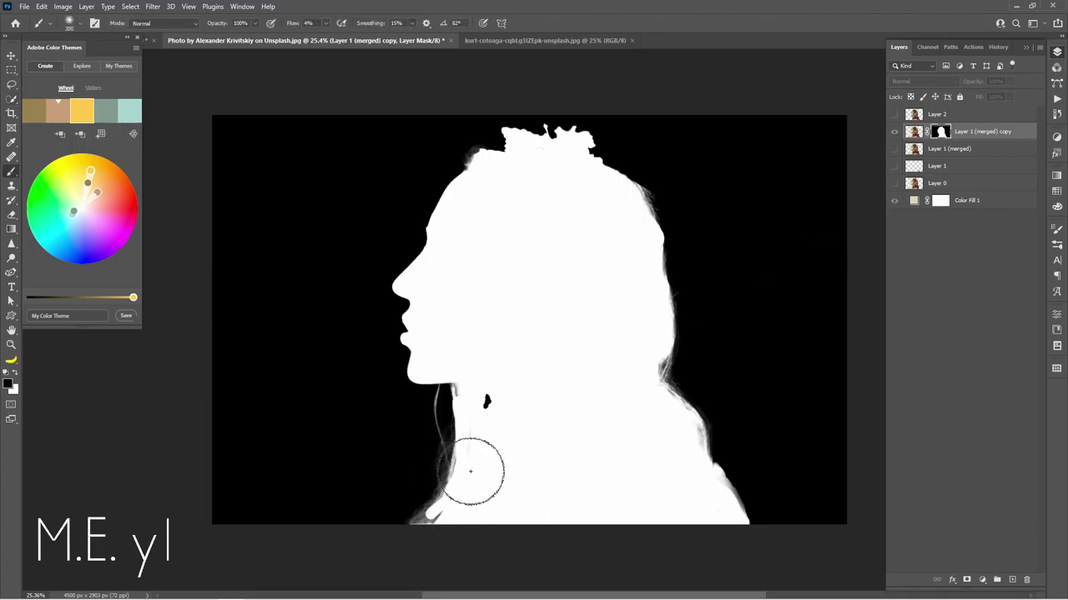
key("bracketleft")
key("bracketleft")
key("bracketleft")
key("x")
scroll(439, 508, "up", 1)
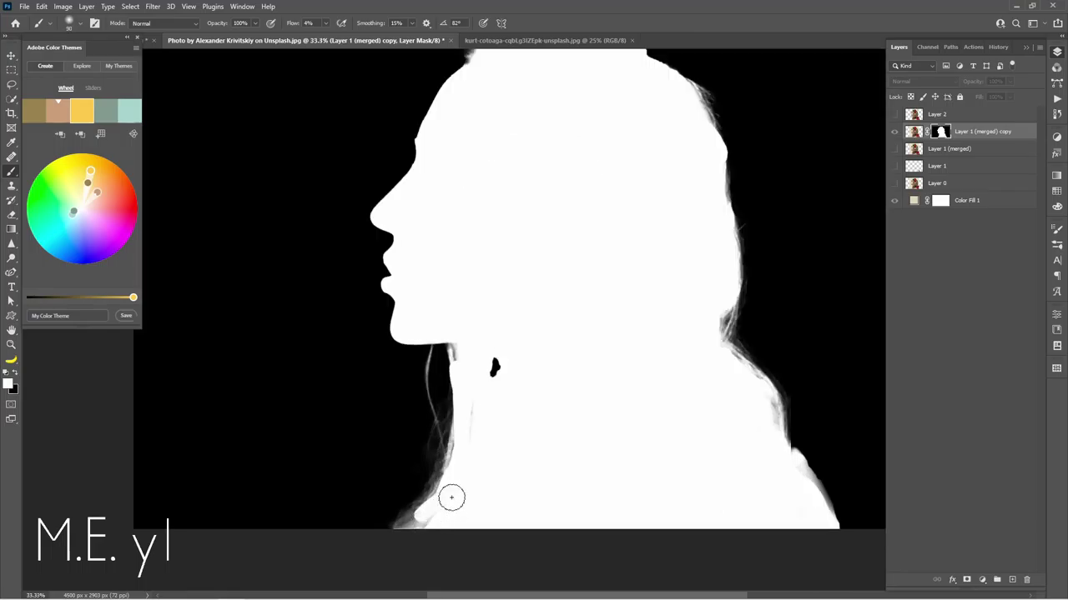
left_click(940, 132, "shift")
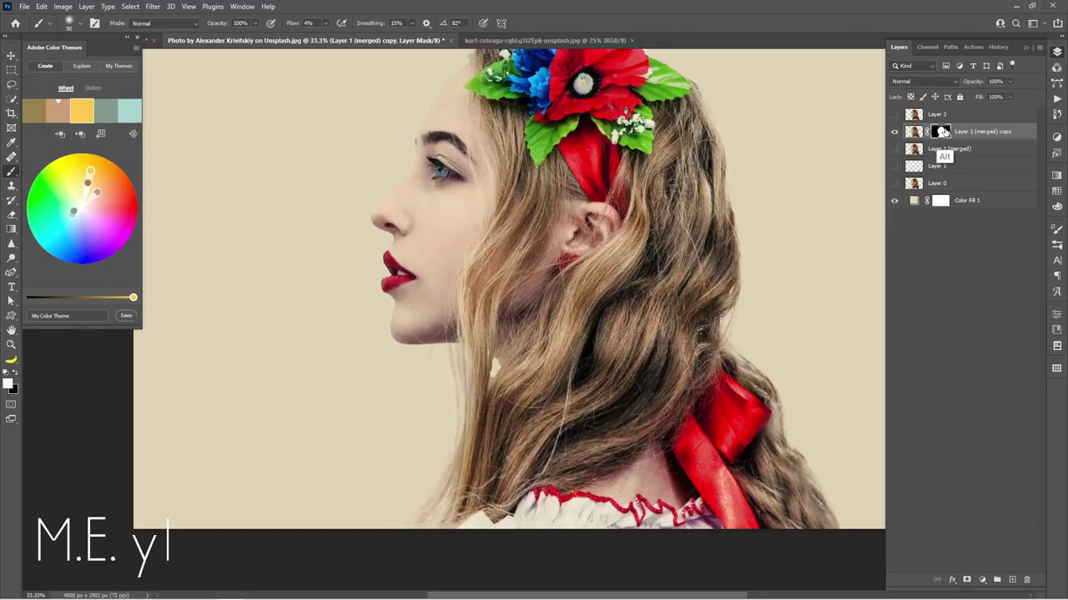
left_click(940, 131, "shift")
scroll(584, 417, "up", 3)
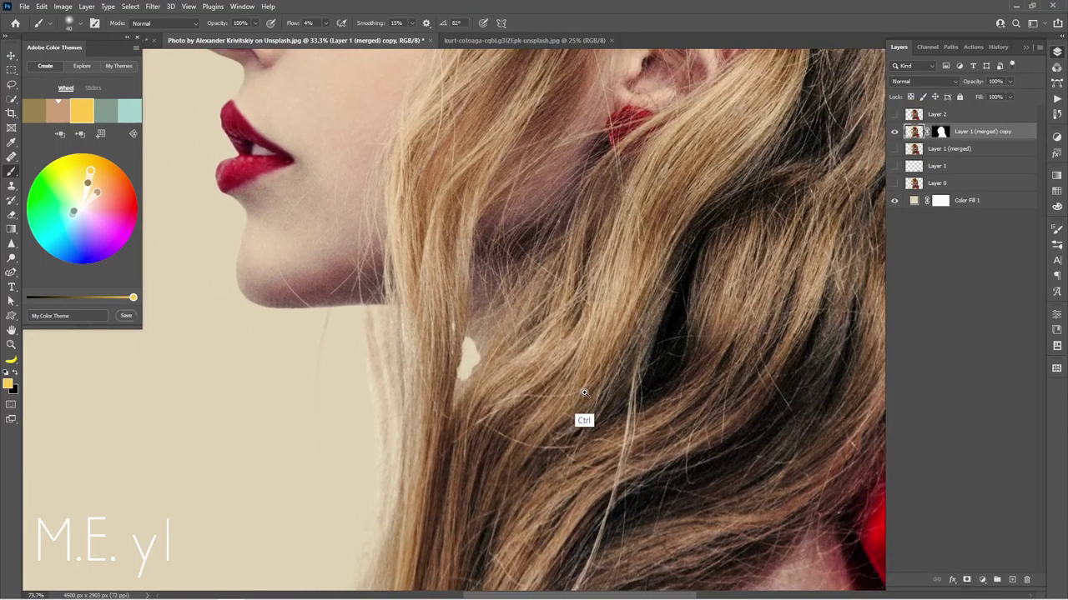
Inspect the layer mask alone and toggle it off and on to compare
left_click(940, 132, "alt")
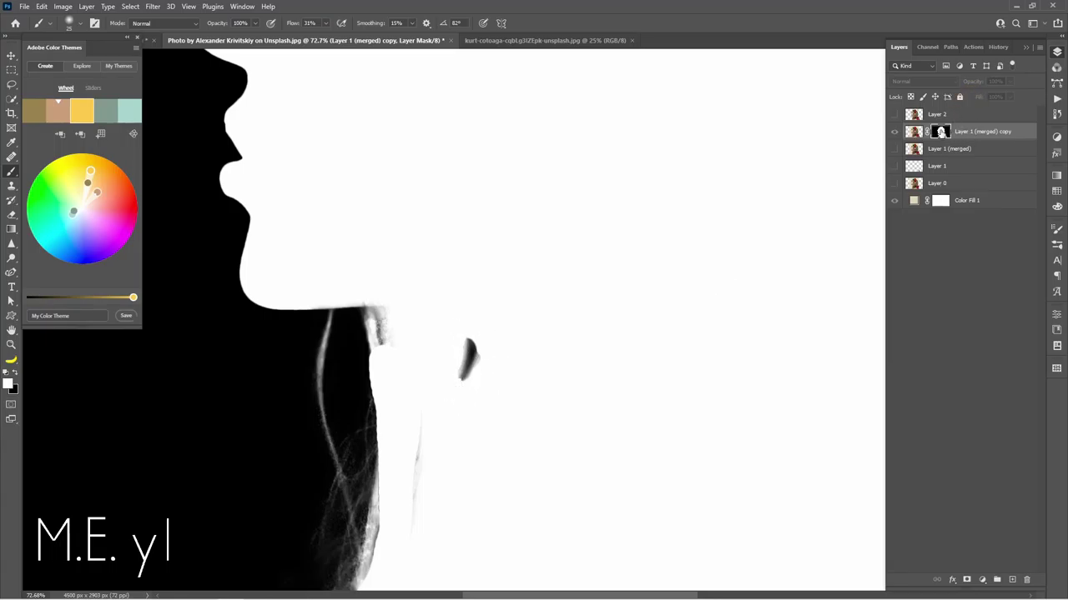
left_click(942, 133, "alt")
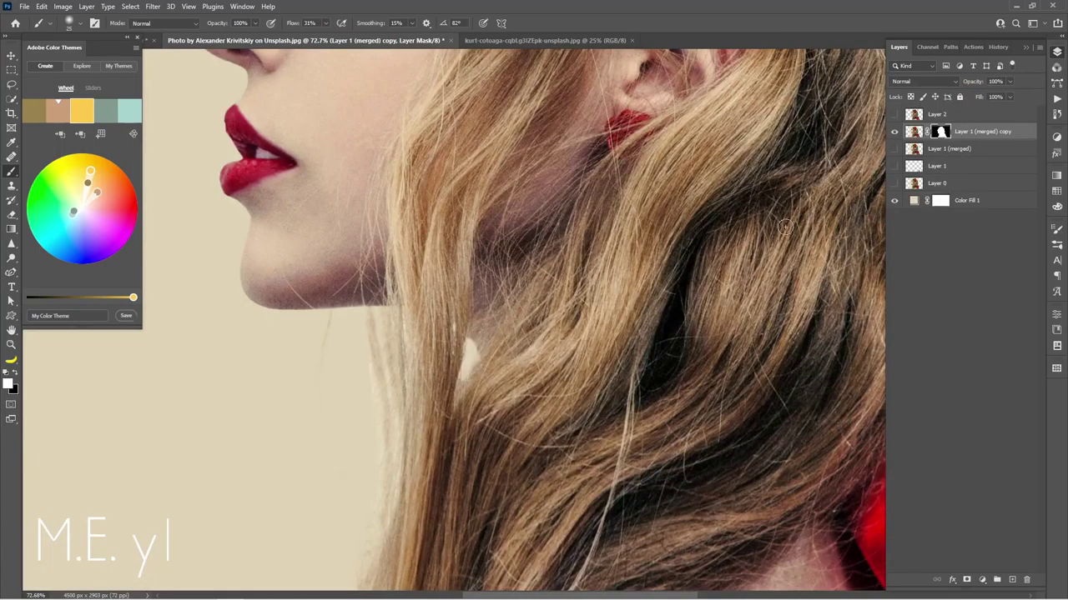
left_click(941, 132, "shift")
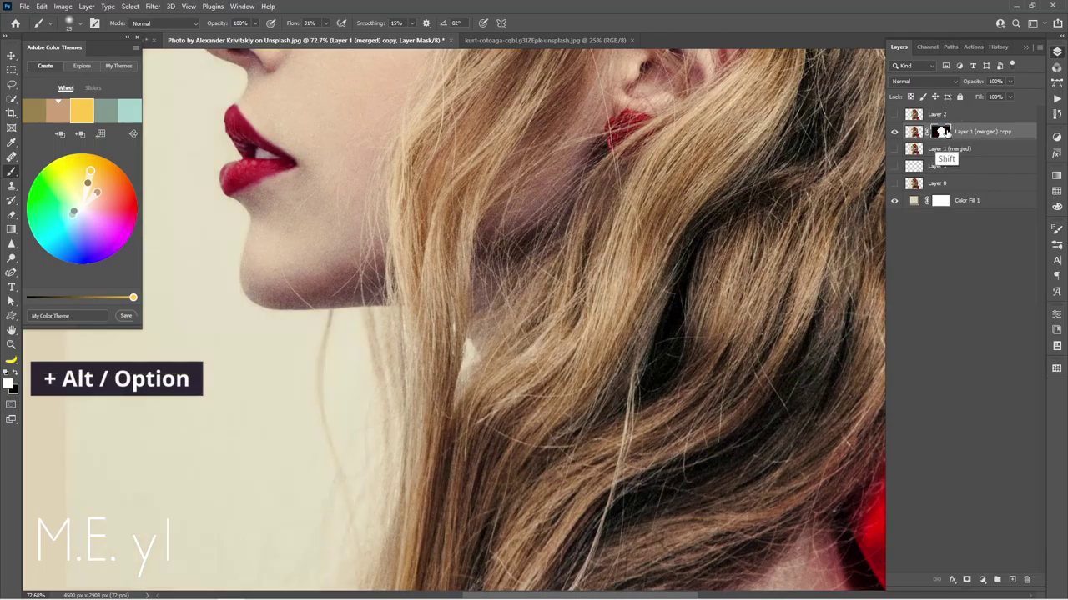
left_click(941, 133, "shift")
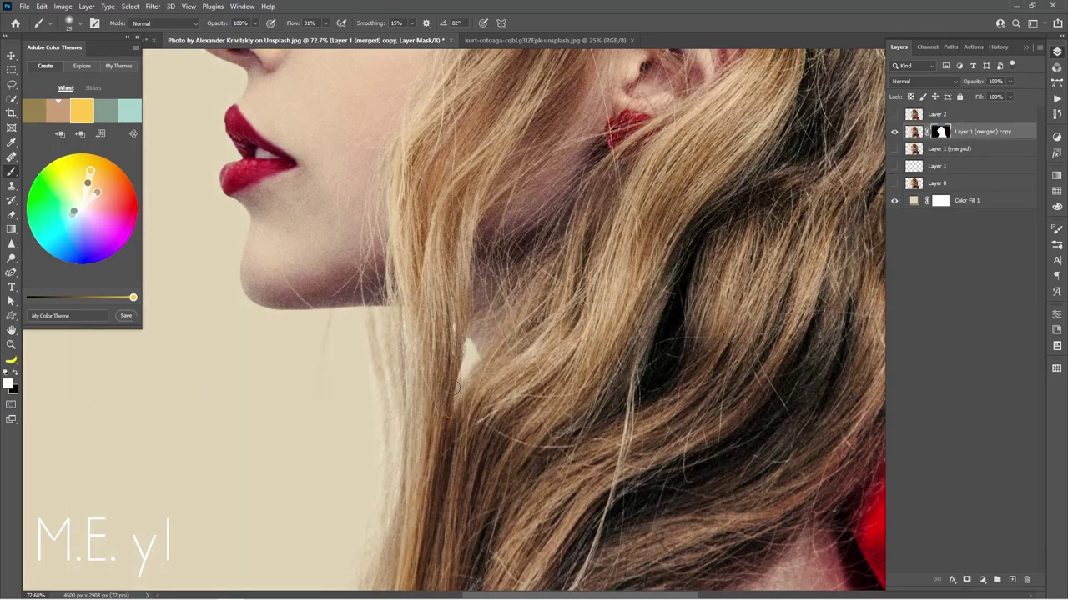
scroll(491, 341, "down", 5)
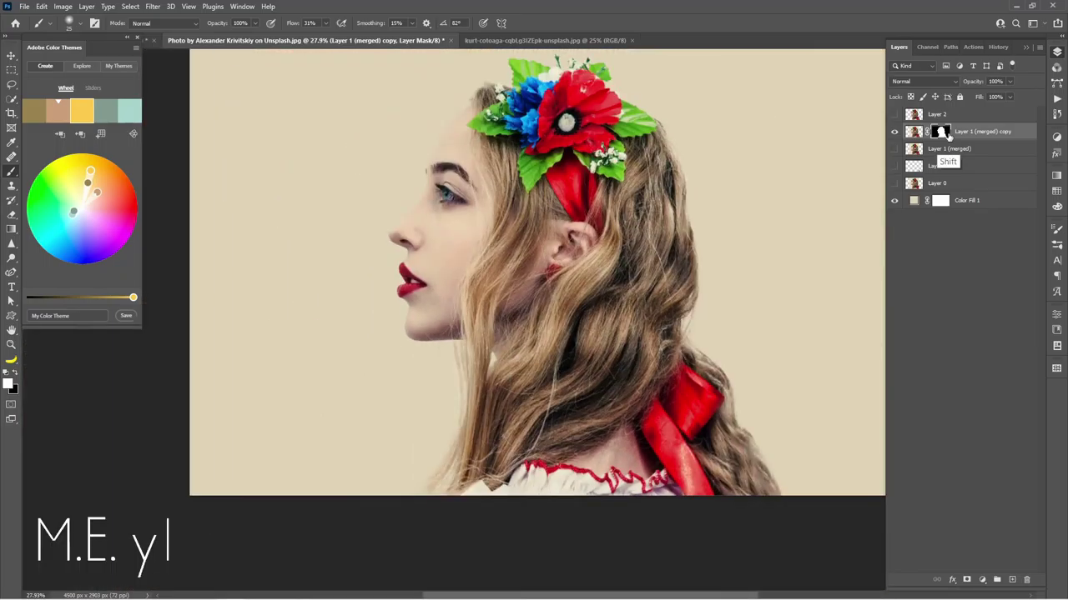
scroll(487, 85, "up", 5)
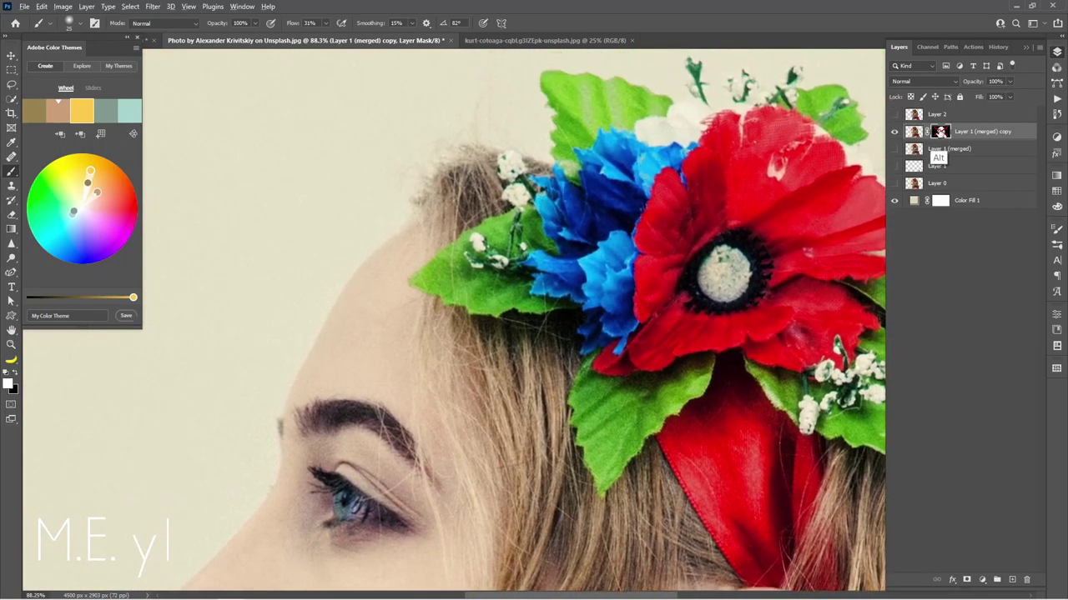
Paint the mask at lower flow to restore the soft hair edge near the crown
left_click(939, 132, "alt")
left_click_drag(321, 38, 315, 39)
left_click_drag(442, 171, 454, 185)
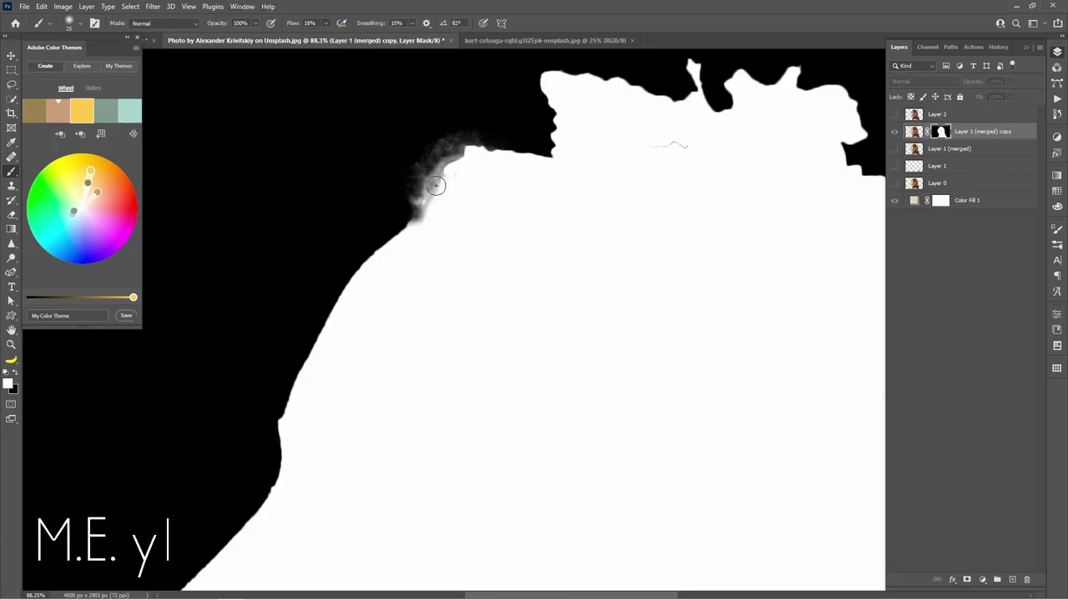
left_click(941, 131, "alt")
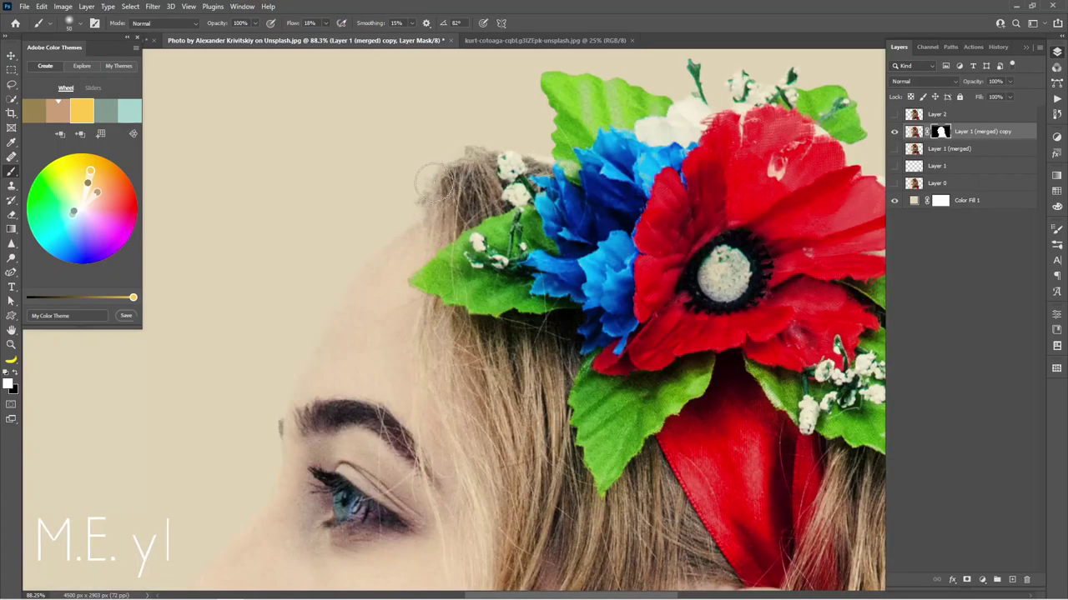
scroll(601, 60, "down", 5)
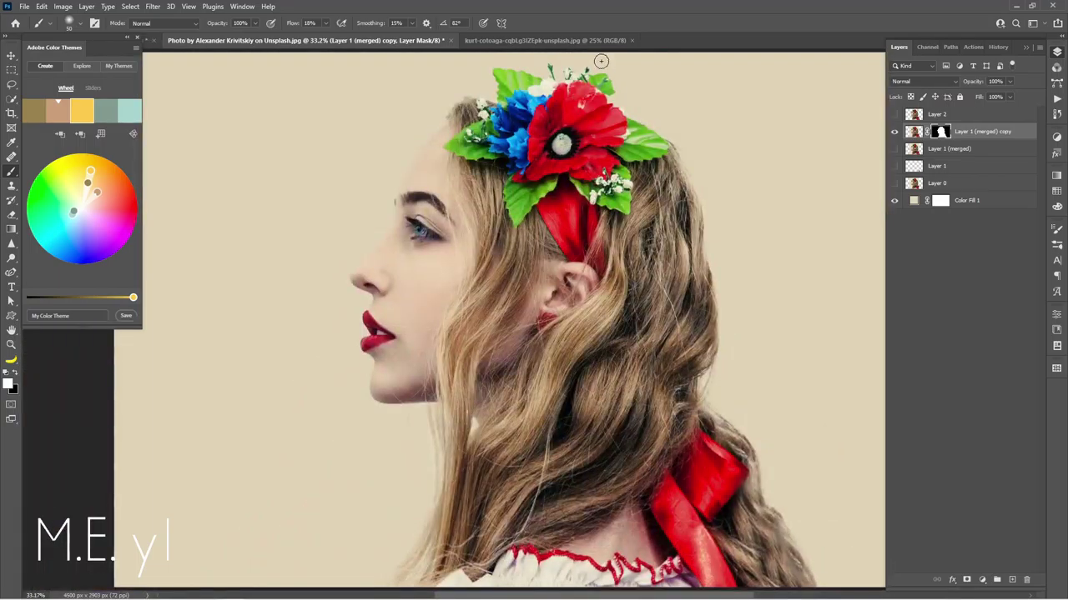
left_click(945, 131, "shift")
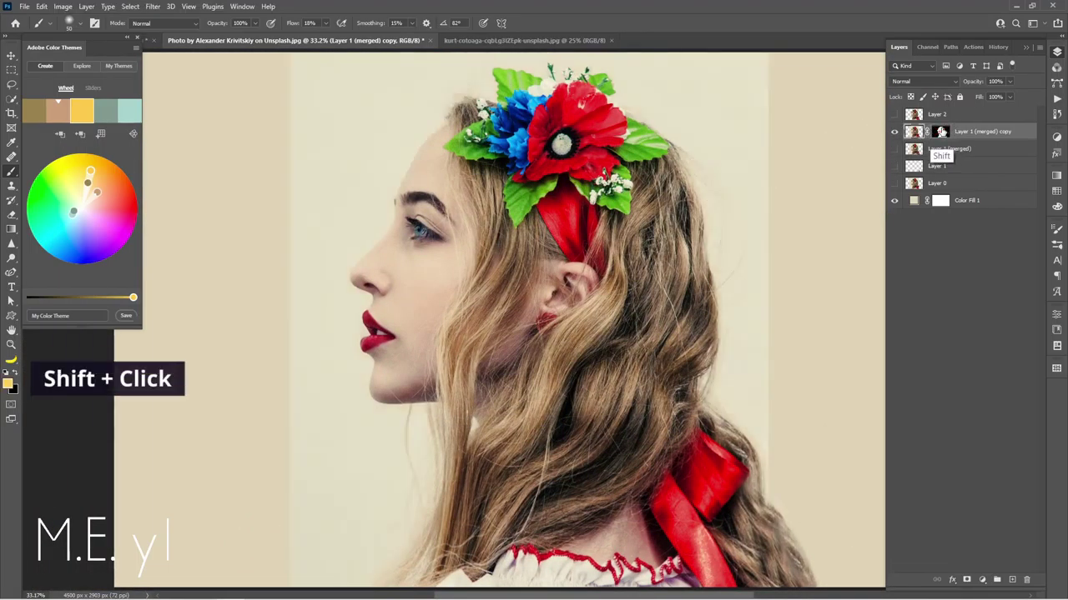
left_click(941, 132, "shift")
left_click(941, 132, "shift")
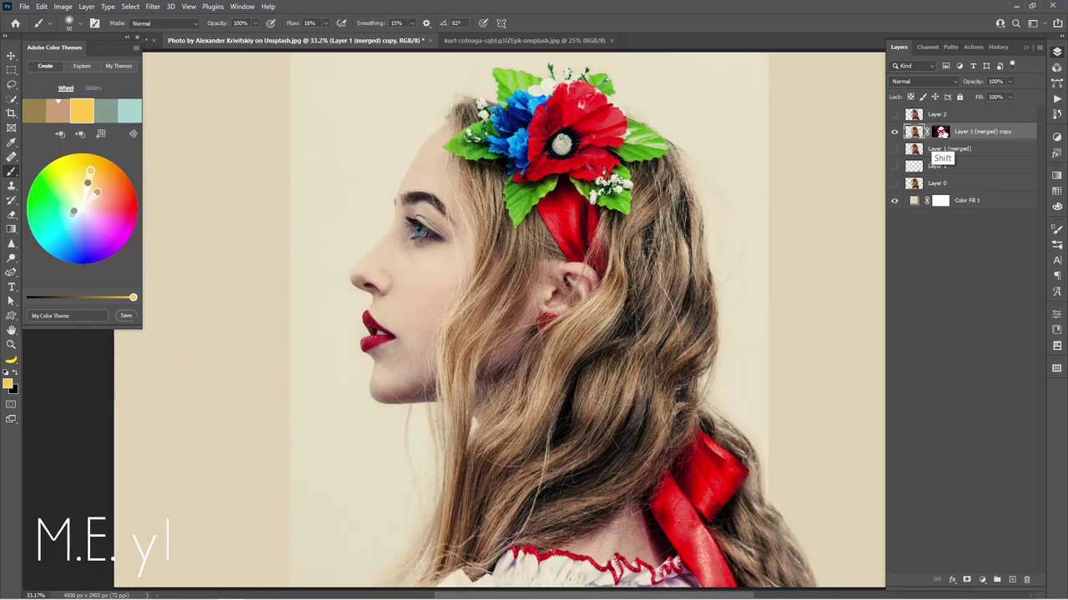
left_click(941, 132, "shift")
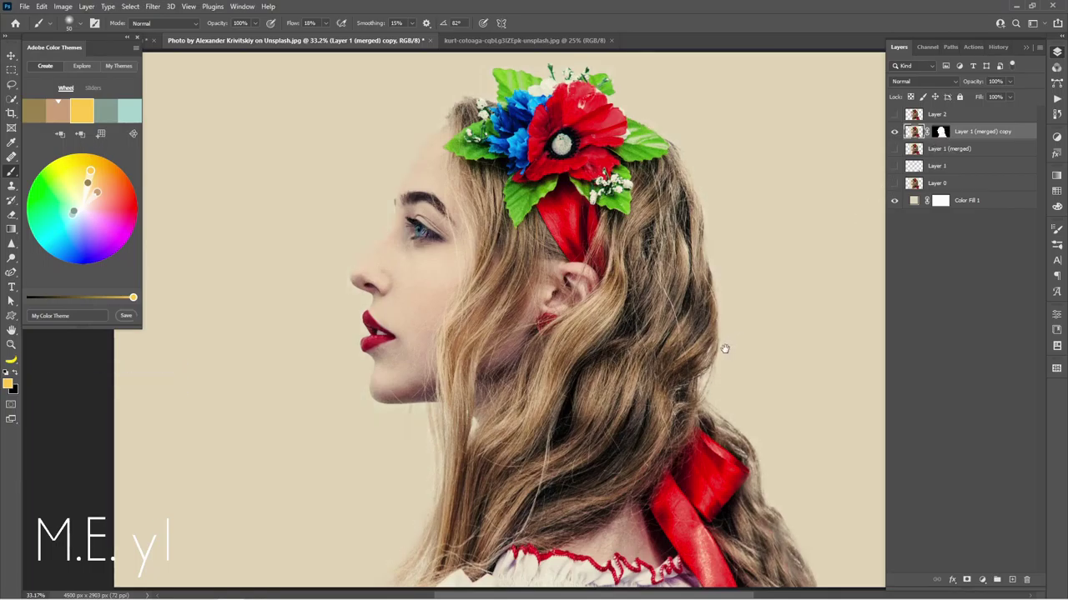
left_click_drag(725, 348, 687, 339)
Duplicate the masked portrait, group the older layers as 'Back up' and hide that group
key("ctrl+j")
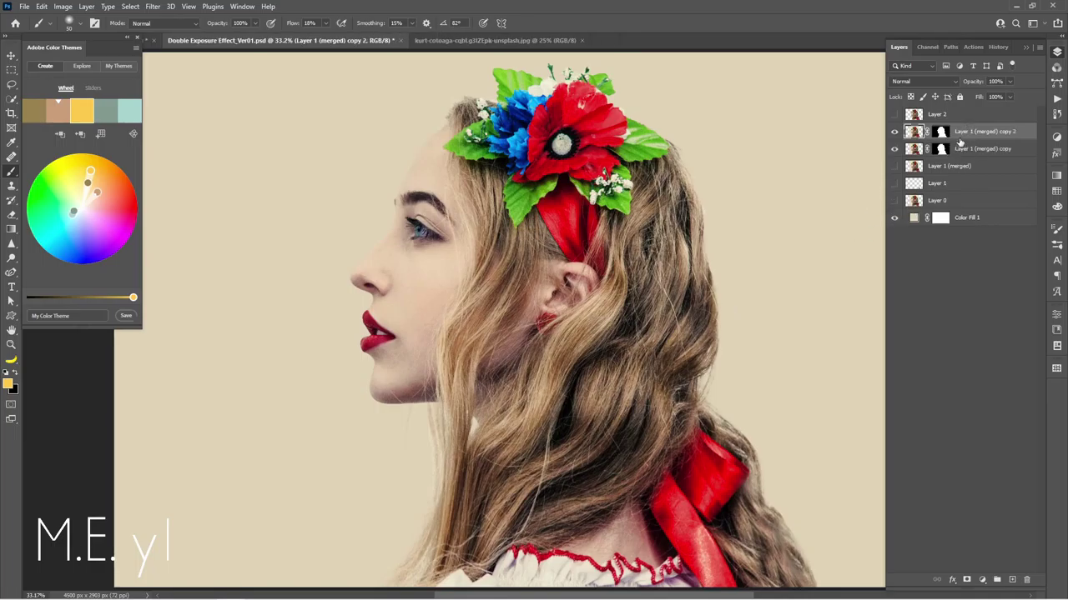
left_click_drag(937, 114, 947, 139)
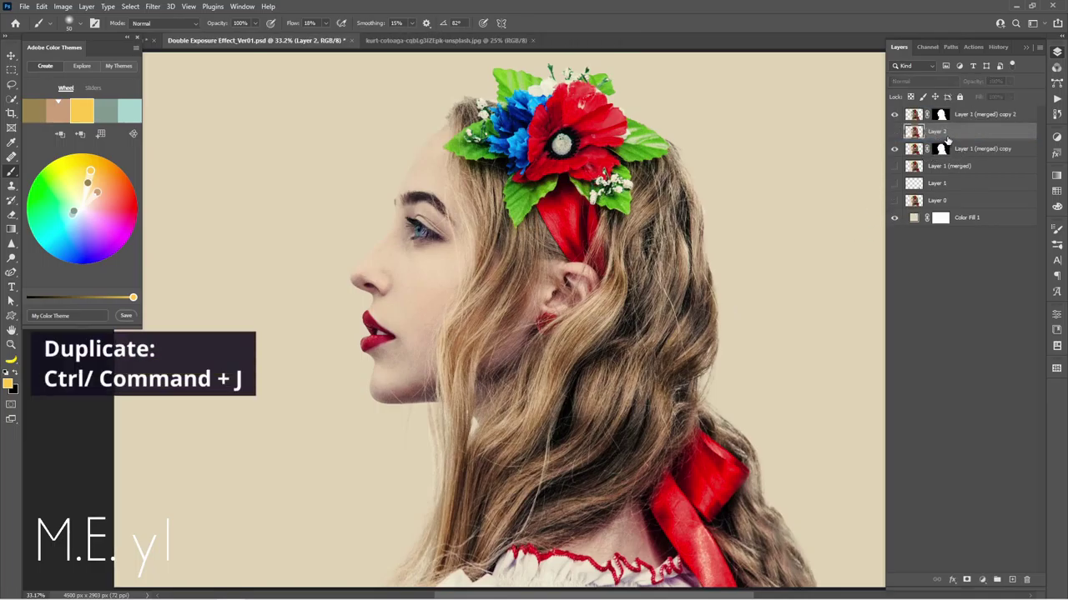
left_click(944, 204, "shift")
key("ctrl+g")
double_click(937, 132)
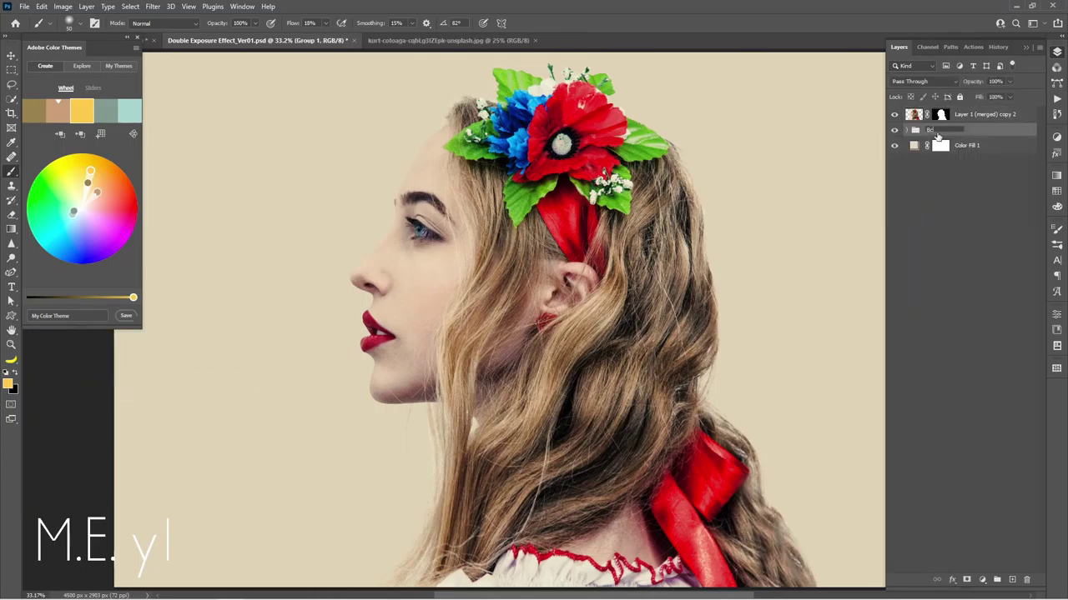
type("p")
key("Return")
left_click(894, 130)
Apply the top copy's layer mask, rename it 'Subject', and convert it to a smart object
left_click(978, 115)
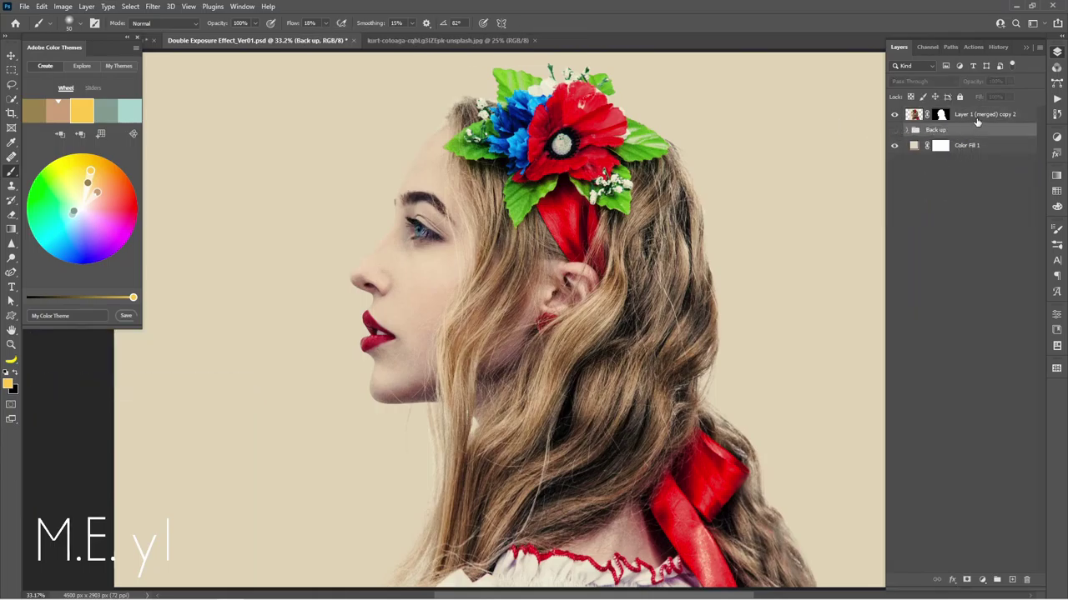
right_click(937, 117)
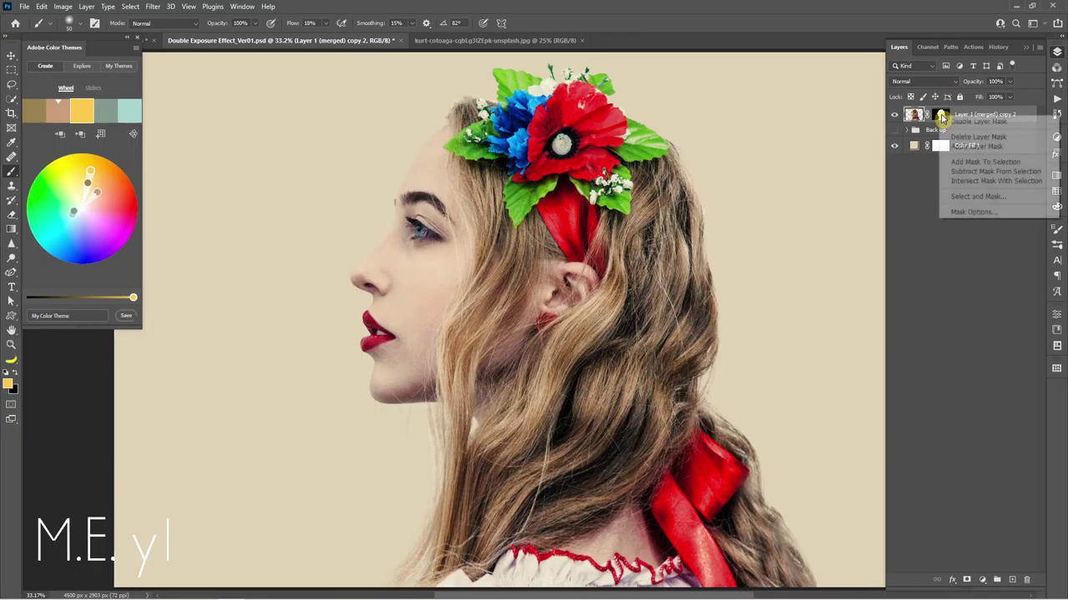
left_click(964, 144)
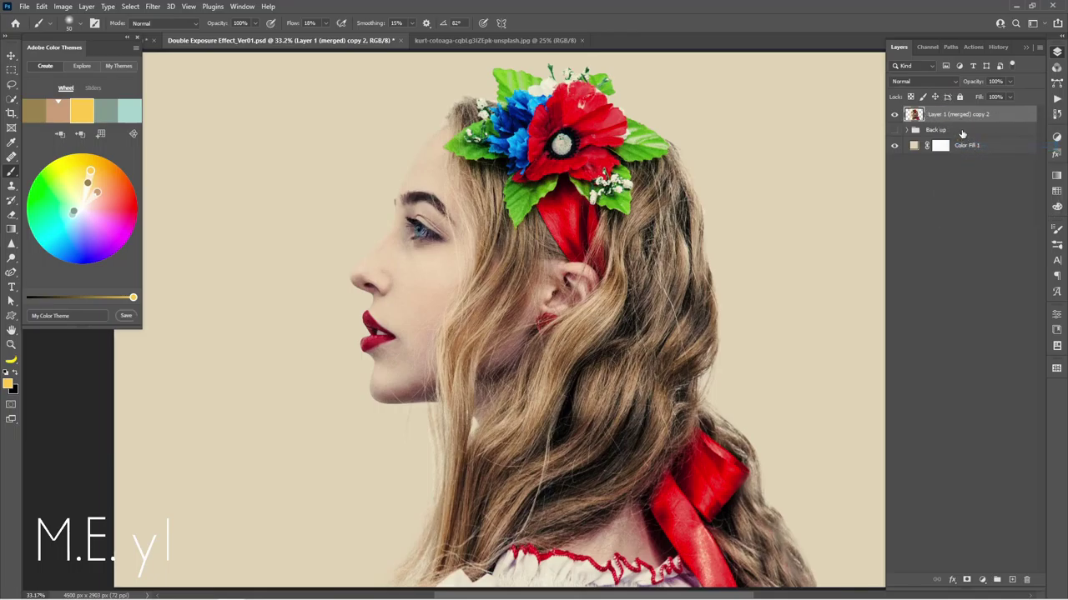
double_click(968, 115)
type("Subject")
key("Return")
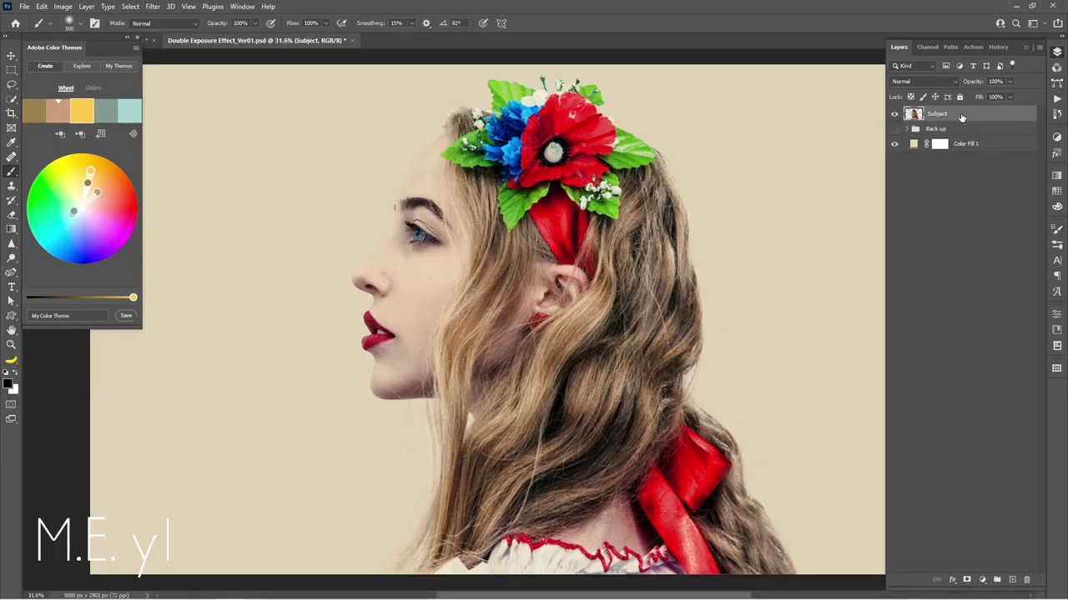
right_click(964, 119)
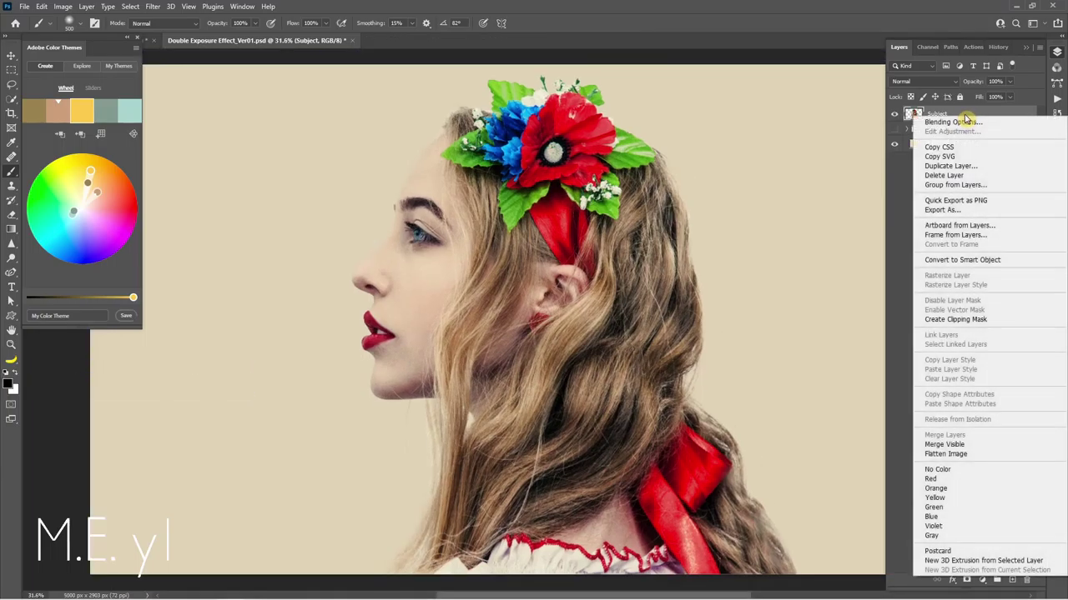
left_click(993, 259)
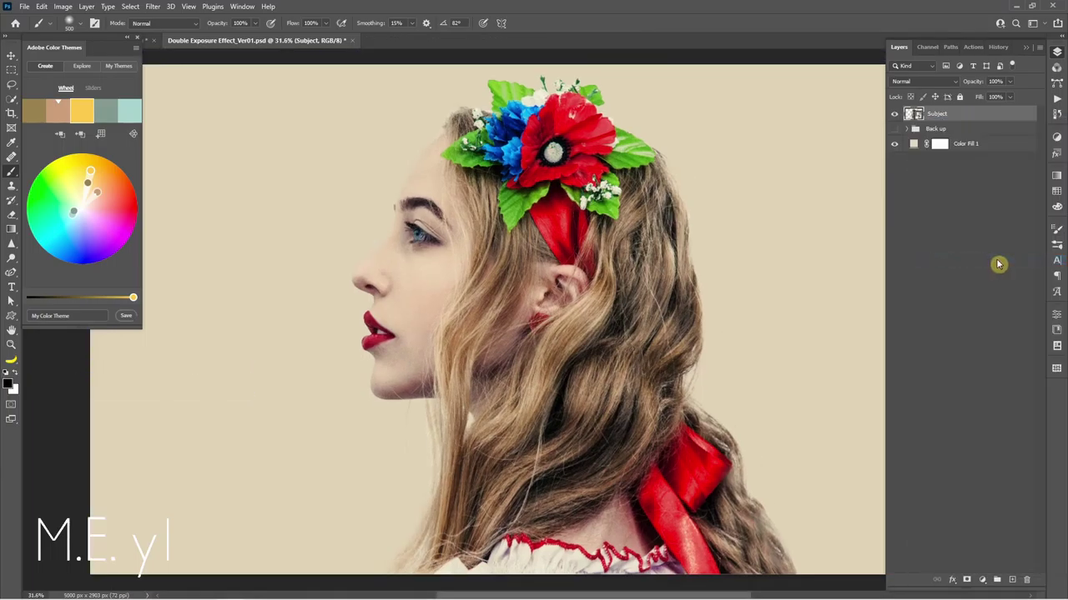
key("ctrl+minus")
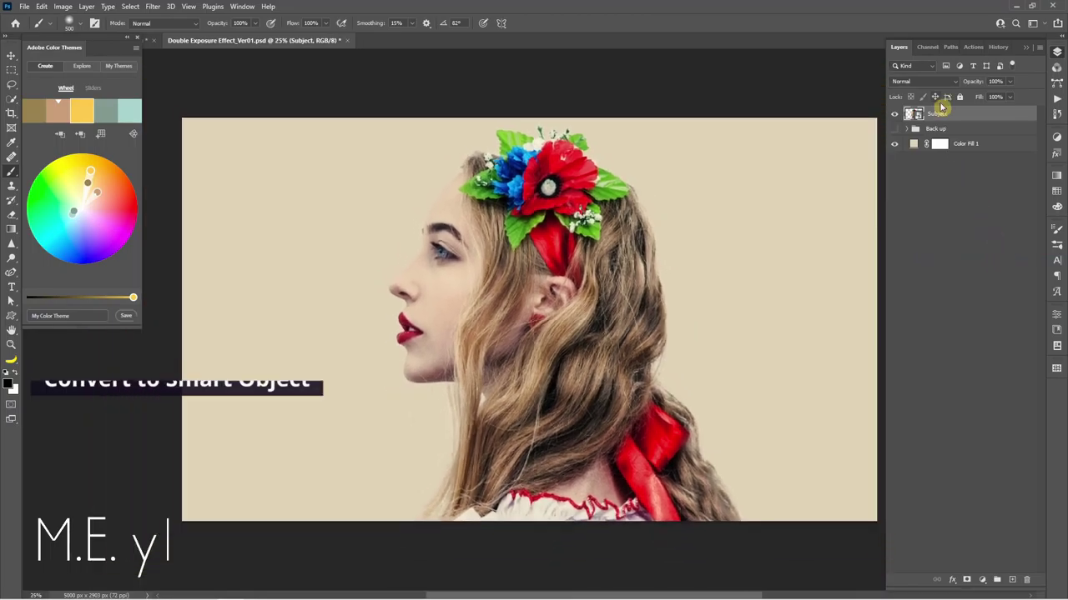
Crop the canvas to a tighter 4029 × 2682 px frame around the portrait
key("ctrl+minus")
key("c")
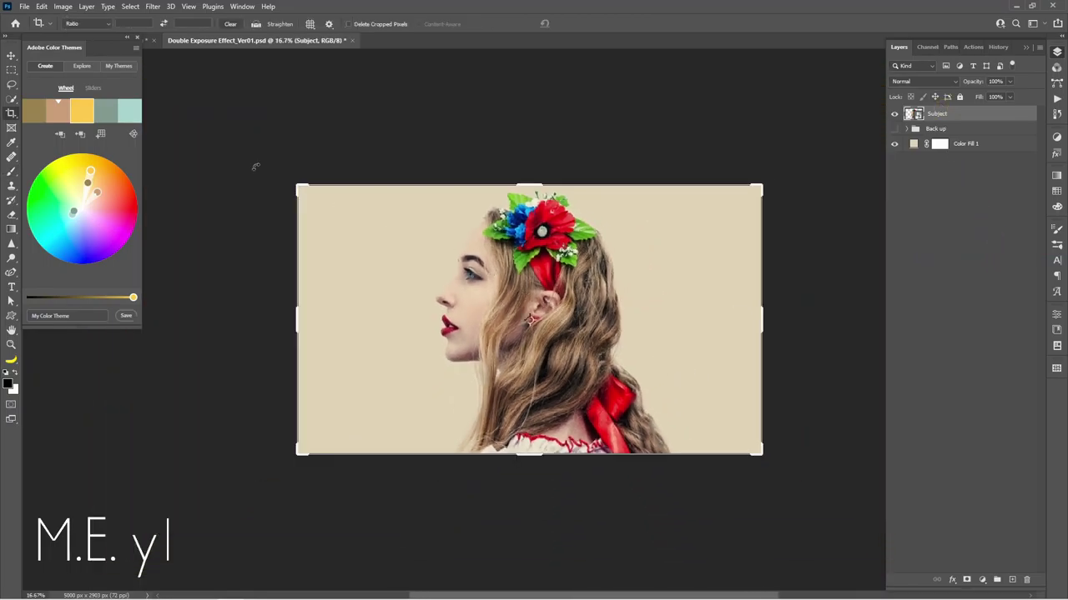
left_click_drag(759, 453, 742, 443)
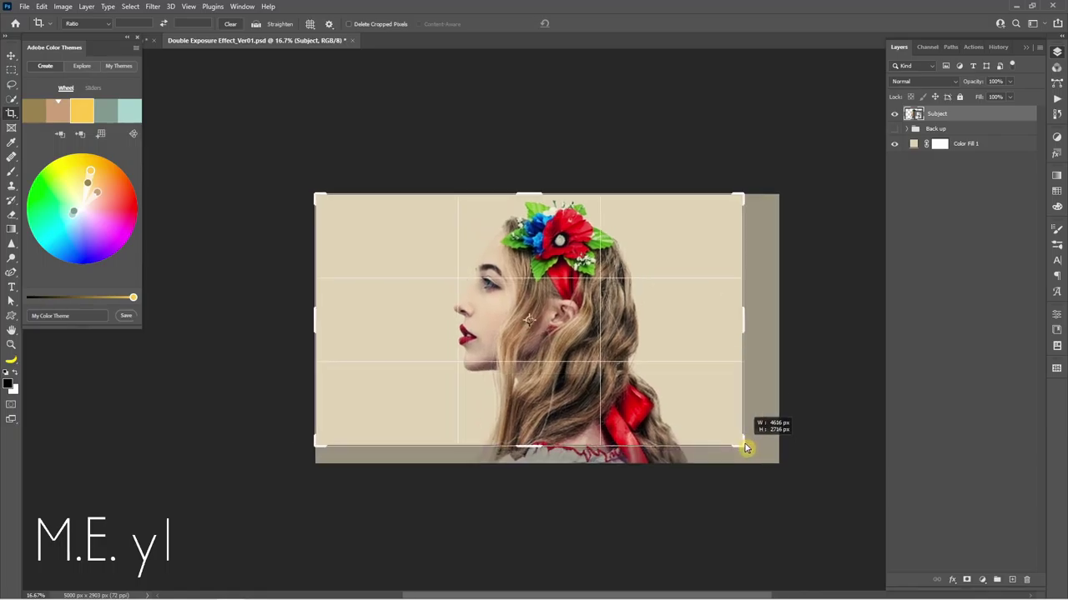
left_click_drag(318, 313, 406, 329)
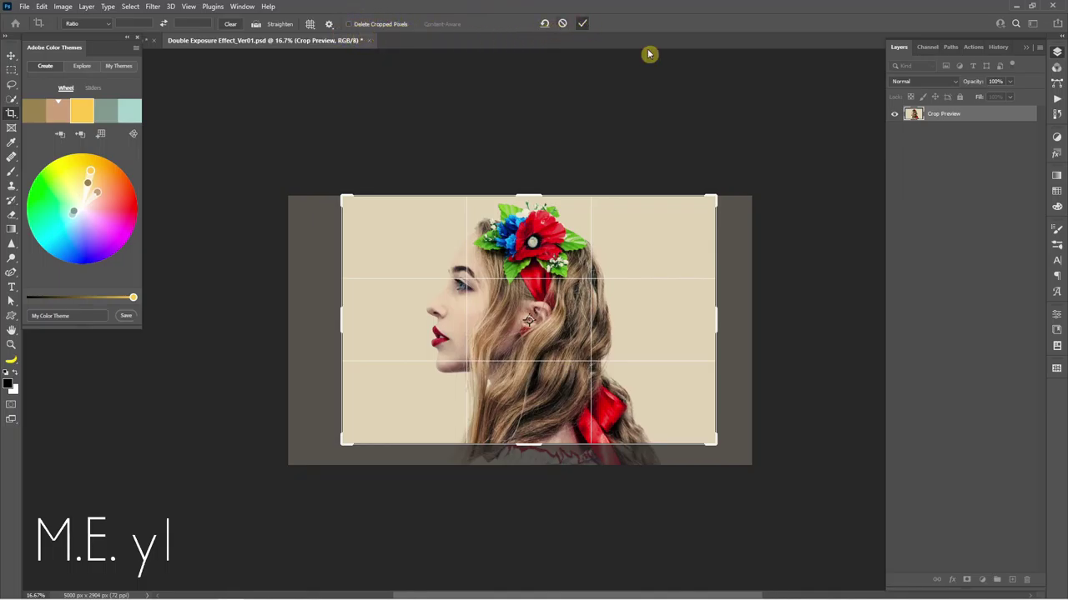
key("Return")
scroll(665, 376, "up", 1)
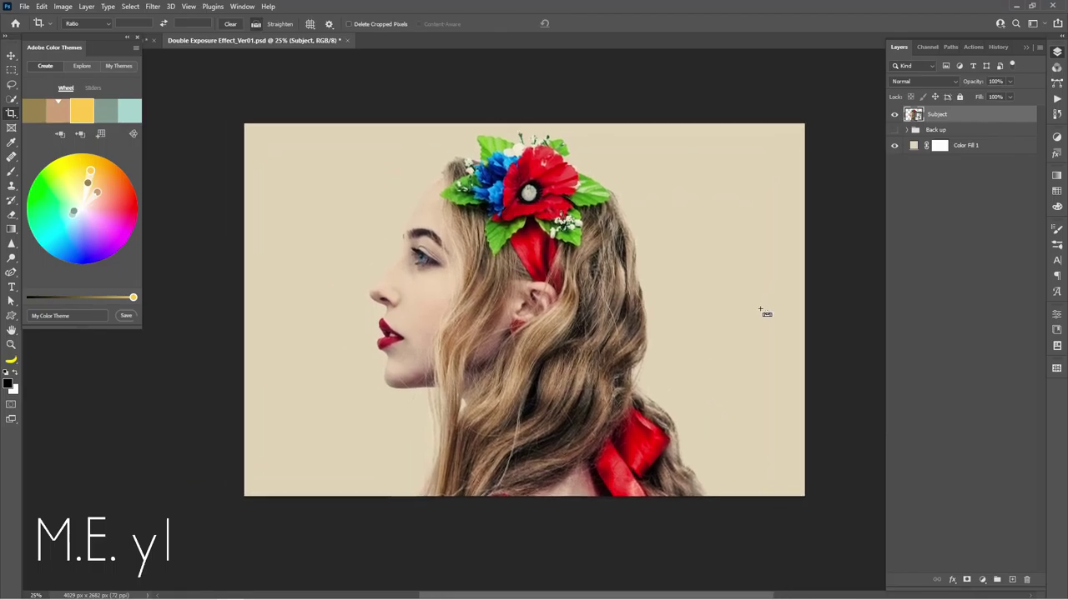
key("ctrl+plus")
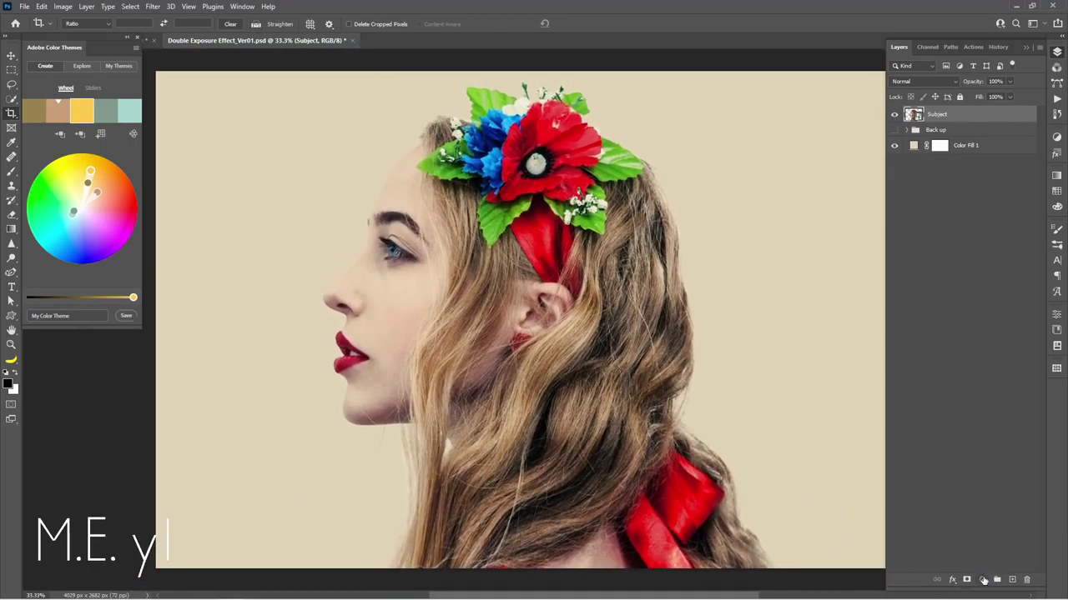
Add a Black & White adjustment layer above the Subject portrait
left_click(984, 579)
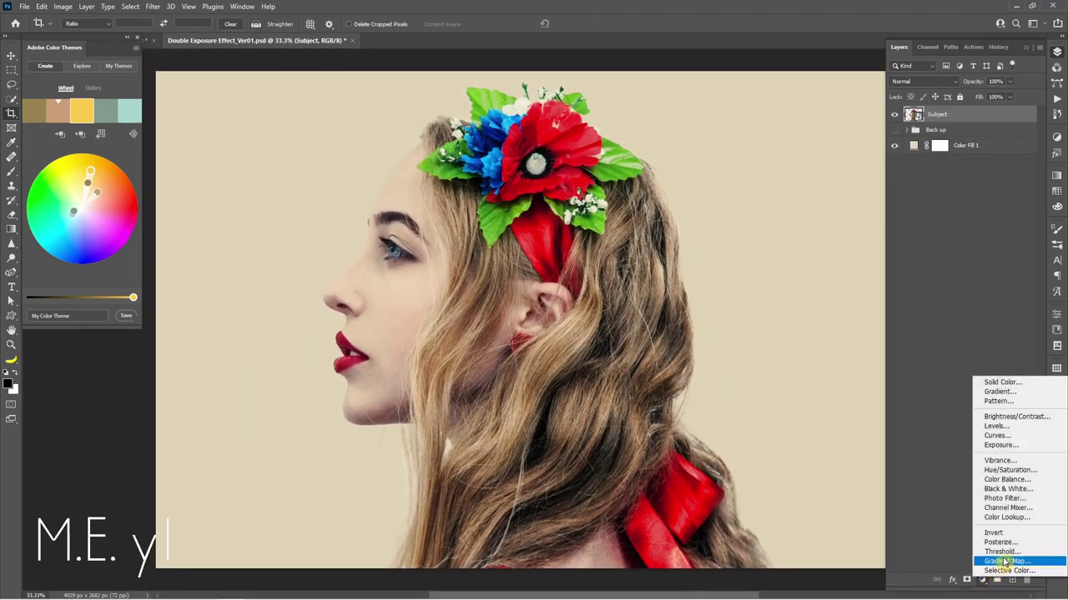
left_click(1016, 490)
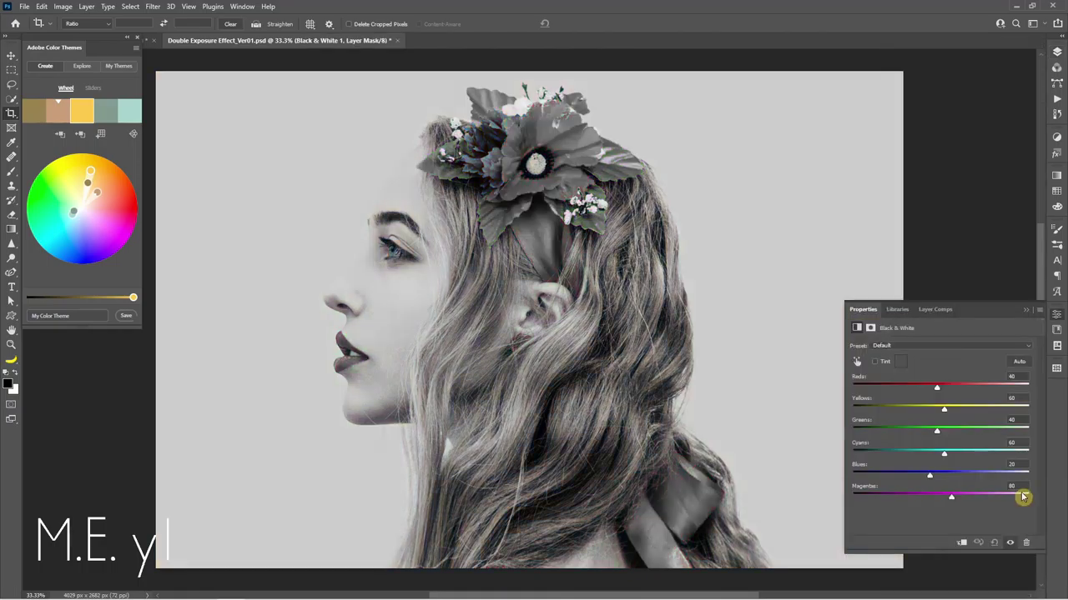
left_click(1057, 53)
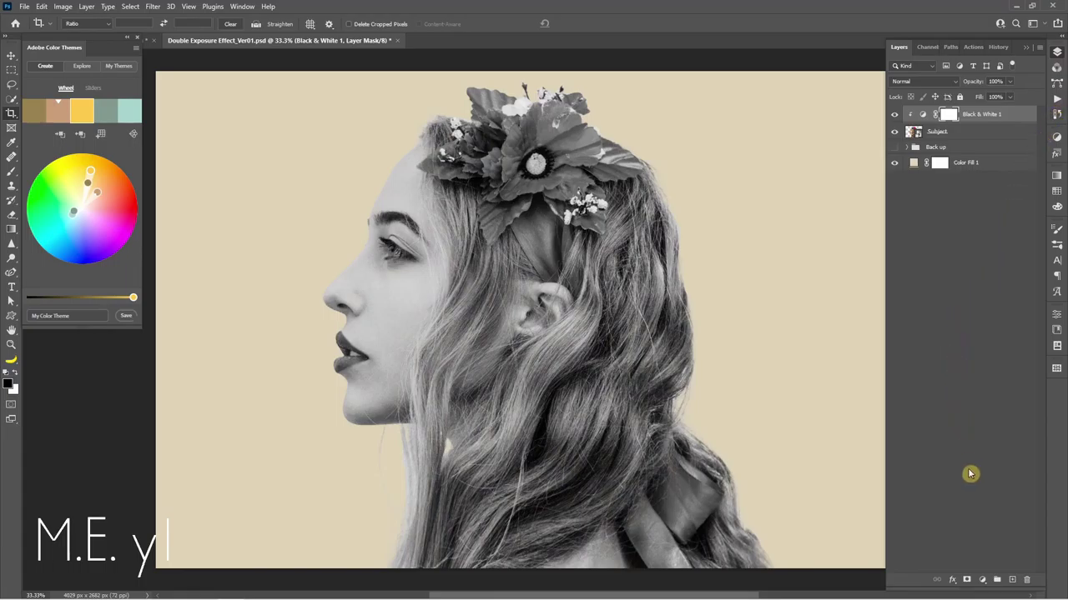
Add a Levels adjustment set to 50 / 0.85 / 203 and clip it to Subject
left_click(982, 585)
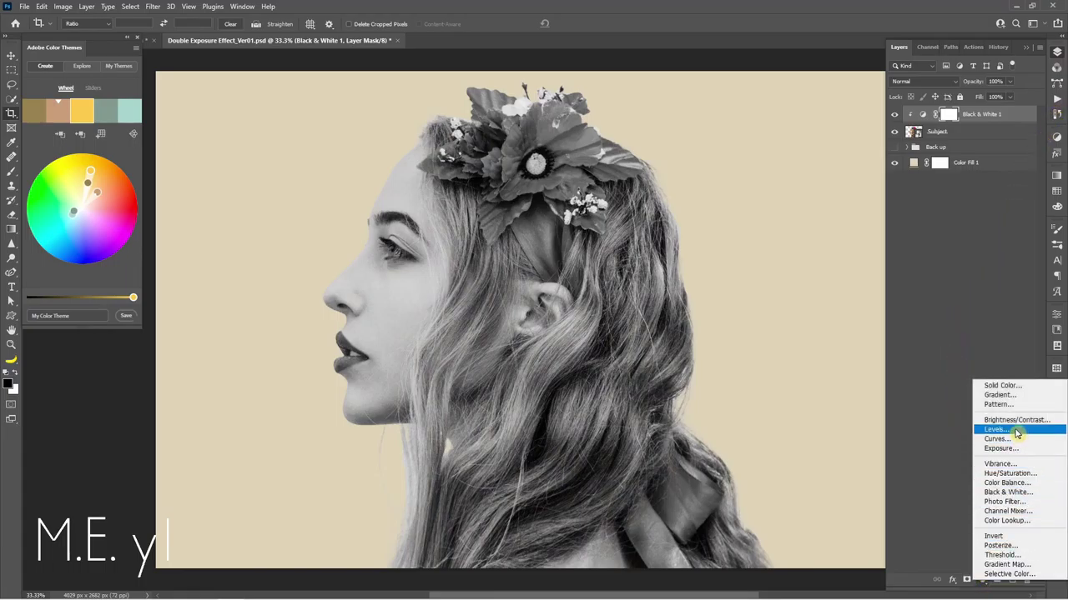
left_click(1013, 431)
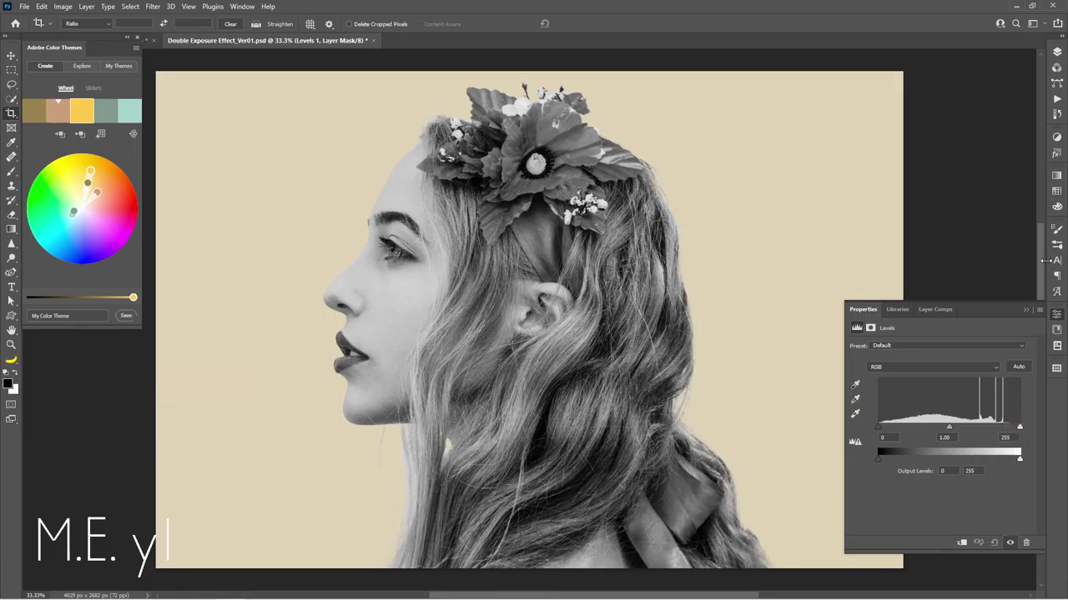
left_click_drag(1019, 426, 990, 426)
left_click_drag(877, 426, 896, 426)
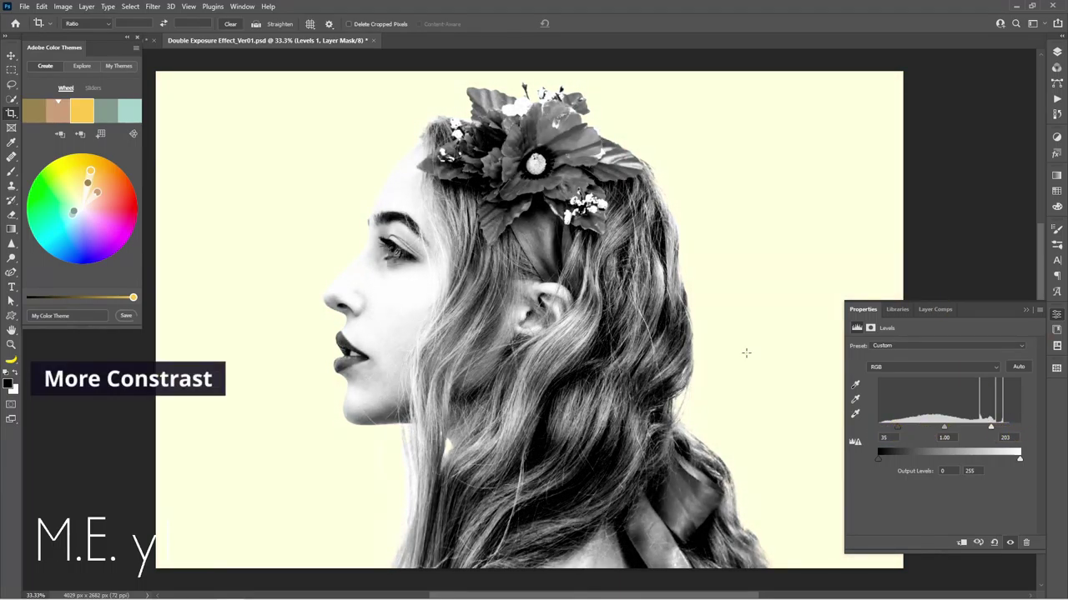
key("ctrl+minus")
left_click_drag(897, 427, 955, 429)
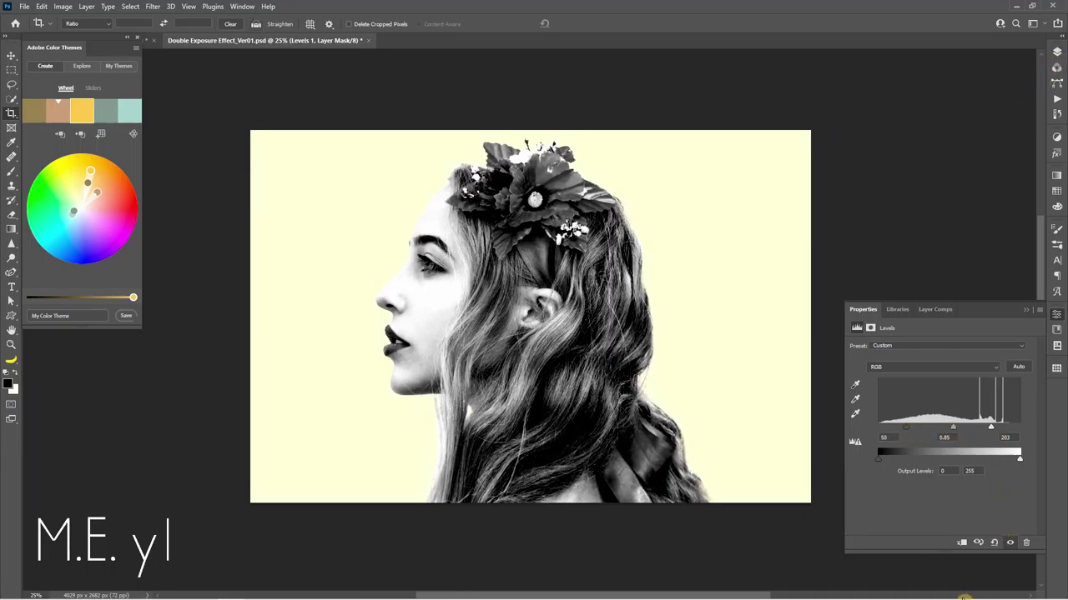
left_click(961, 543)
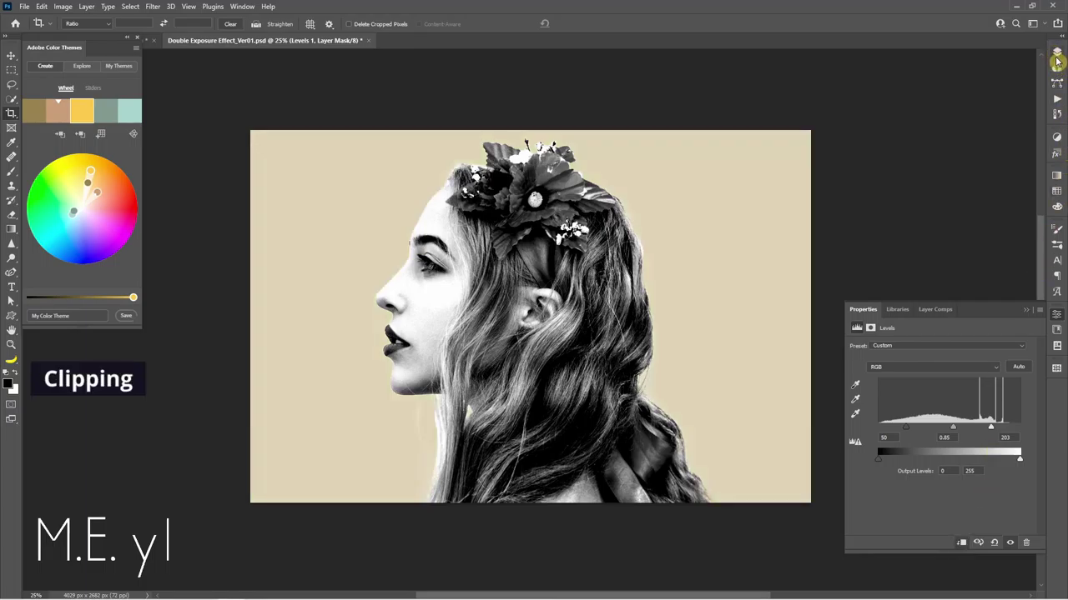
left_click(1056, 52)
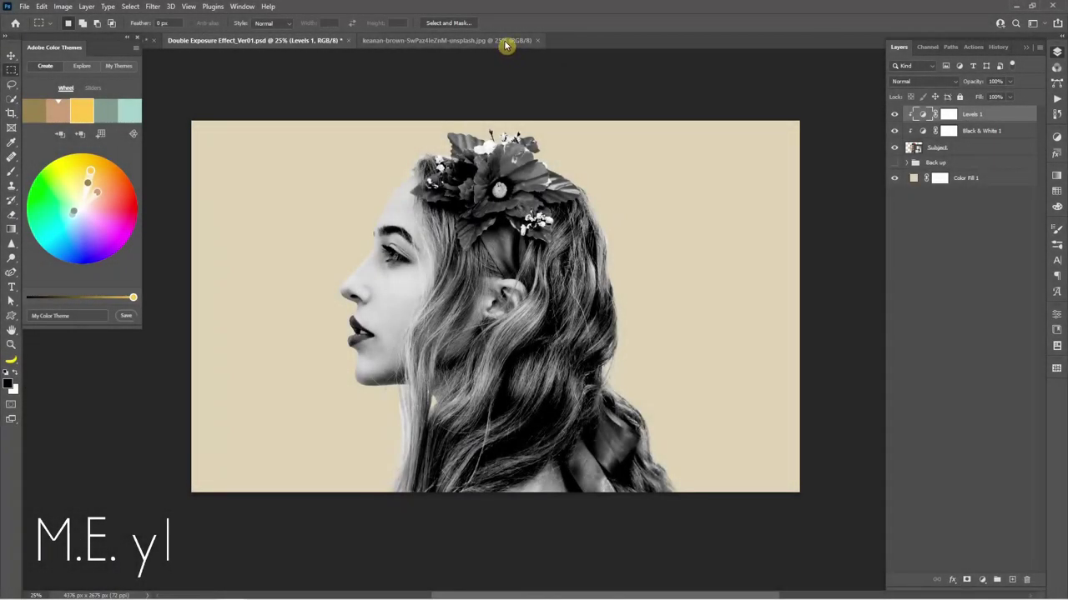
Unlock the waterfall photo and bring it into the portrait document as Layer 3 at about half opacity
left_click(505, 42)
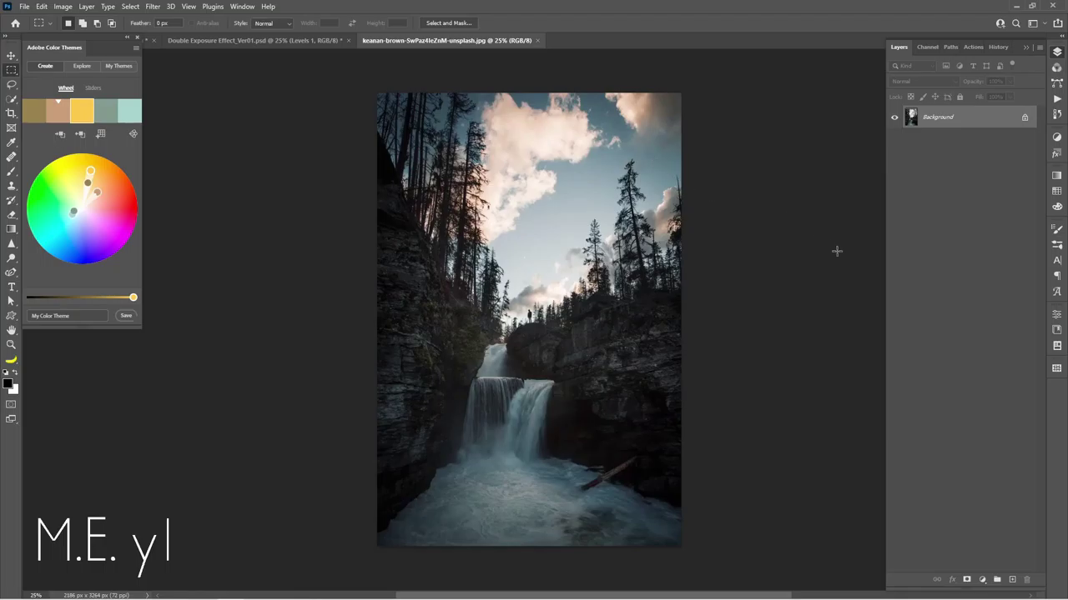
key("v")
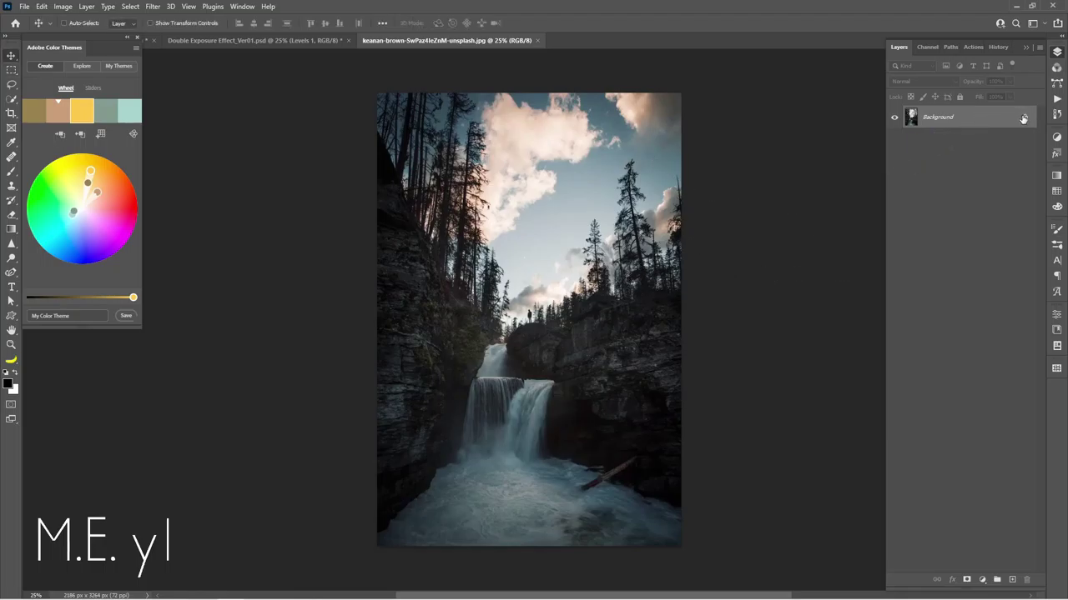
left_click(1023, 118)
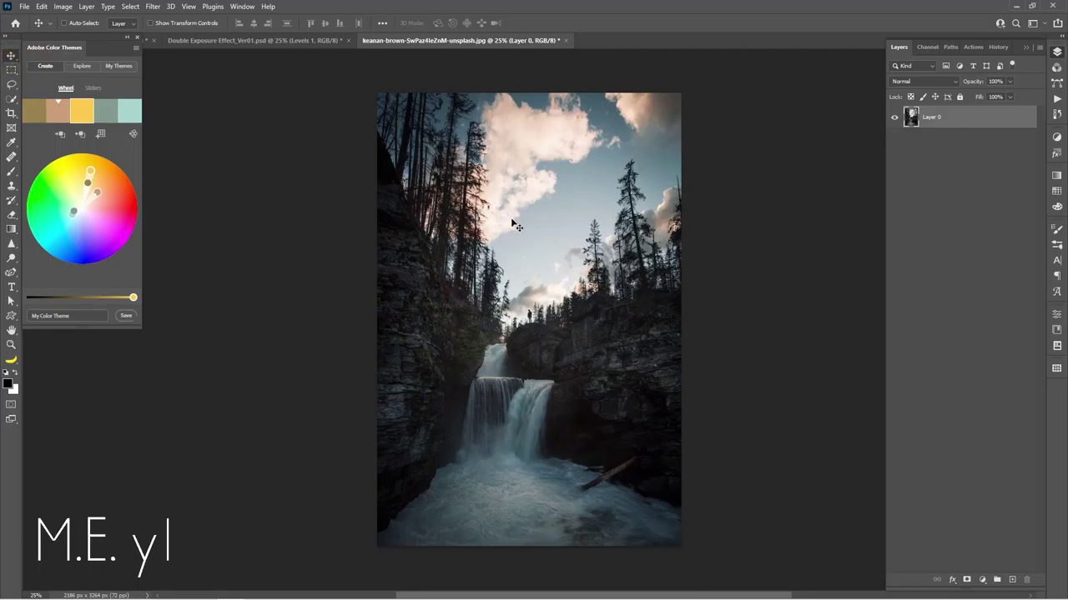
mouse_move(516, 225)
left_mouse_down()
mouse_move(300, 47)
mouse_move(346, 111)
left_mouse_up()
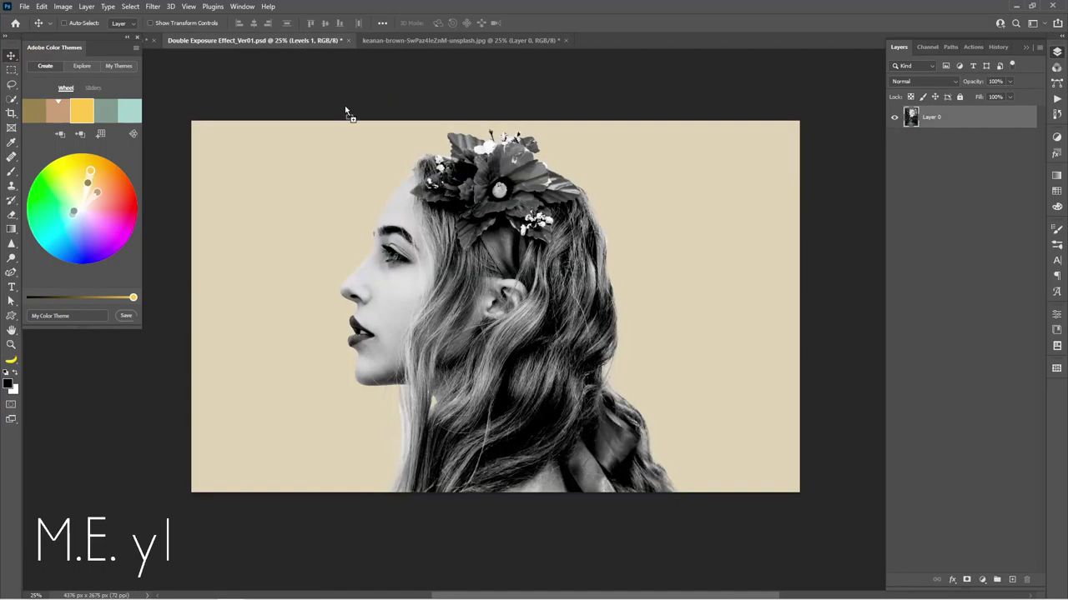
left_click_drag(510, 319, 504, 327)
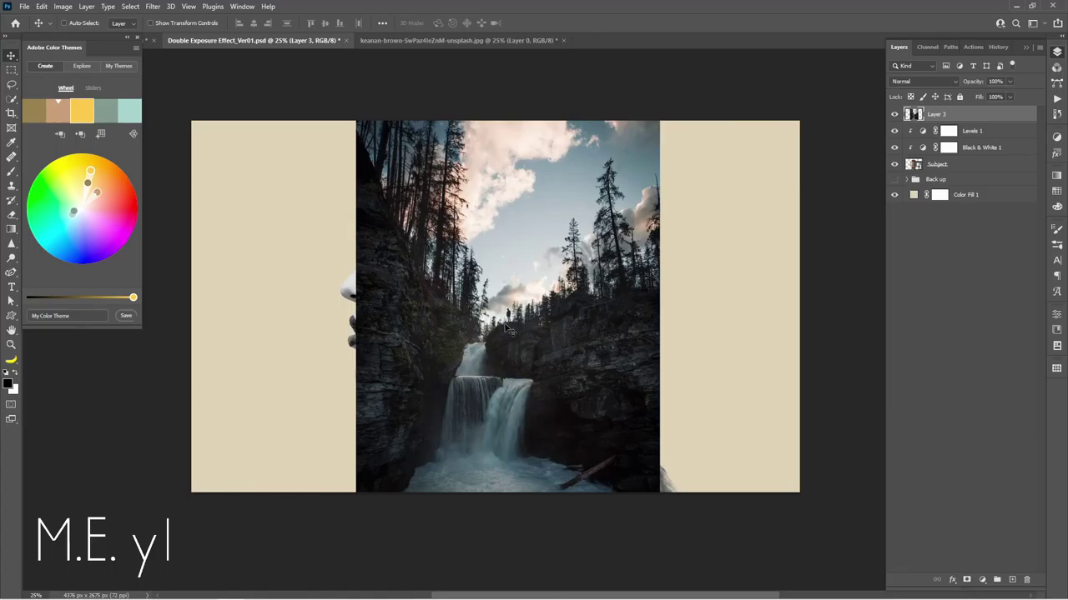
left_click(1010, 81)
left_click(984, 97)
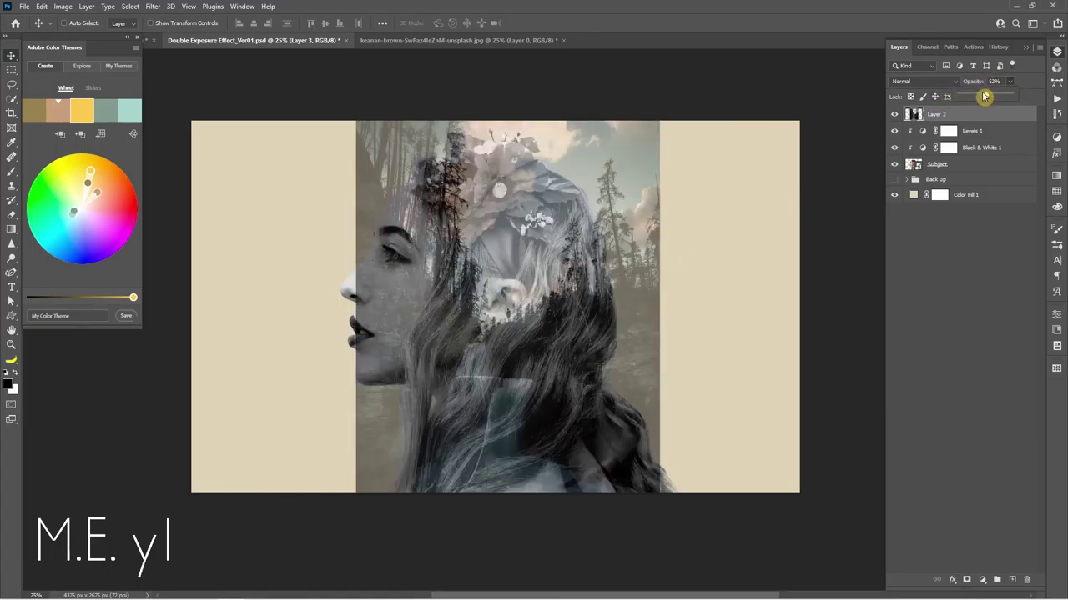
Scale the waterfall down over the back of the head and commit it at 100% opacity
key("ctrl+t")
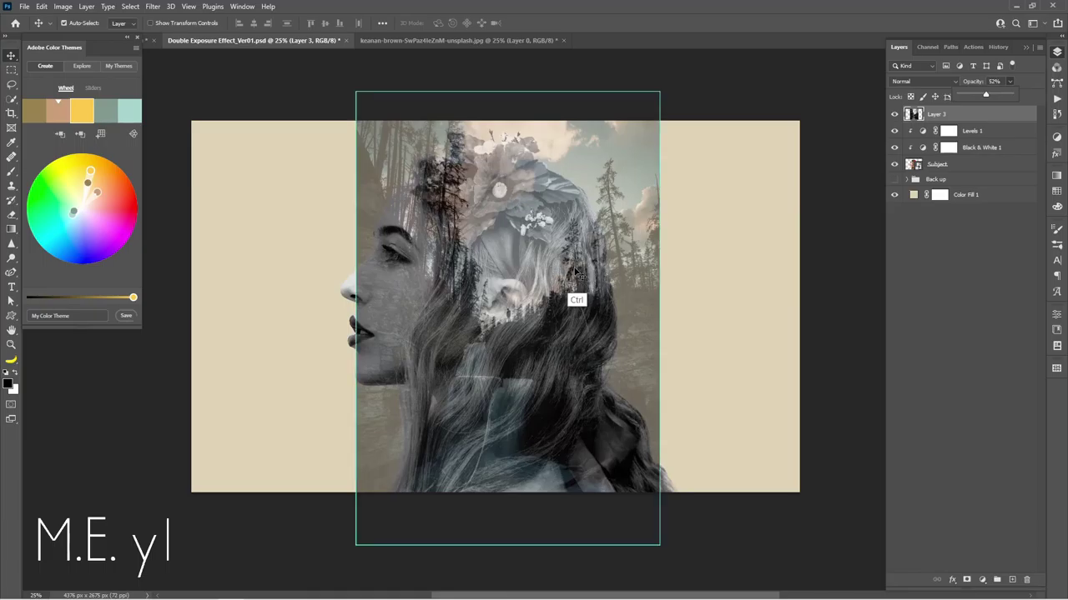
left_click_drag(658, 544, 631, 504)
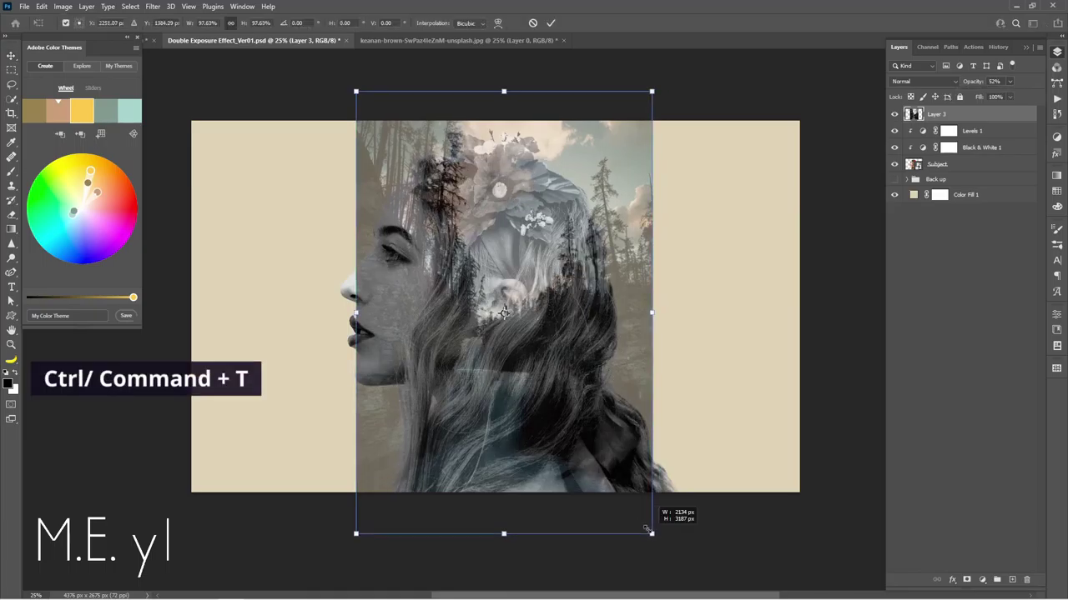
left_click_drag(366, 87, 387, 121)
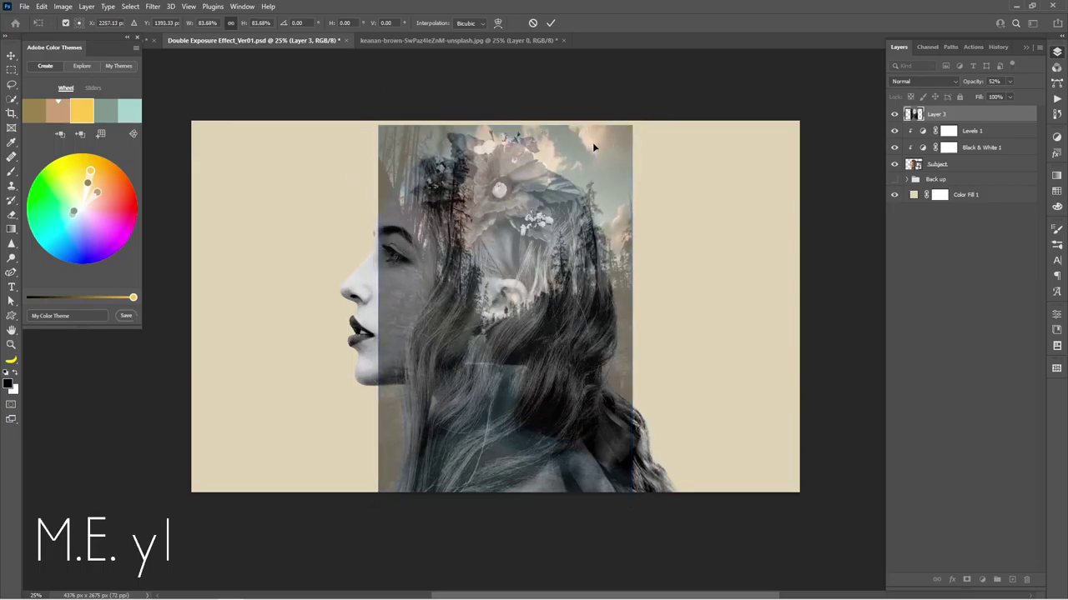
left_click_drag(632, 125, 621, 142)
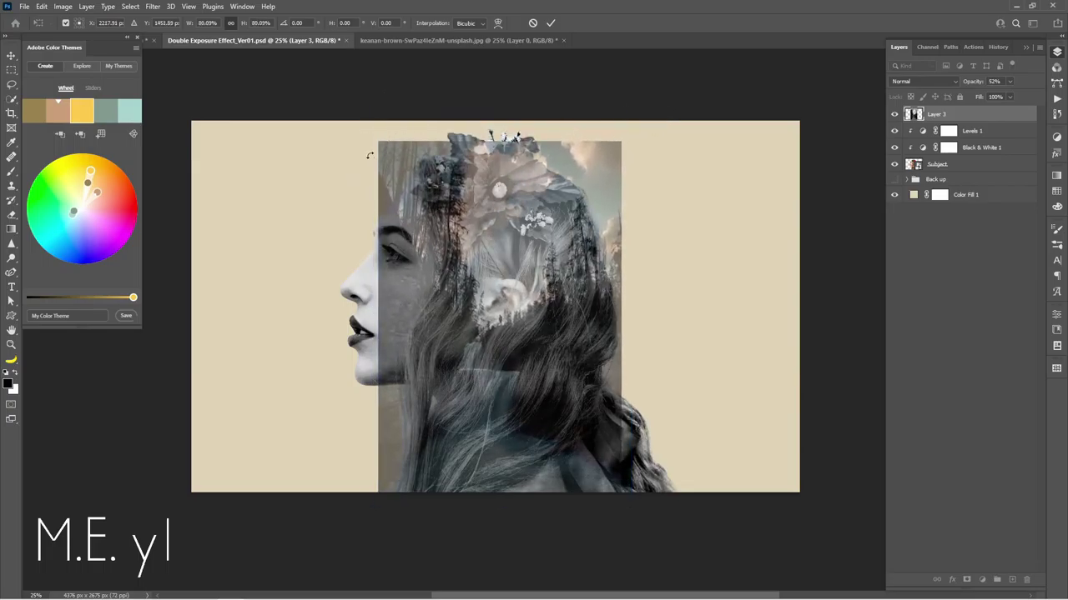
left_click_drag(526, 340, 535, 329)
left_click(1008, 82)
left_click_drag(1009, 95, 1019, 101)
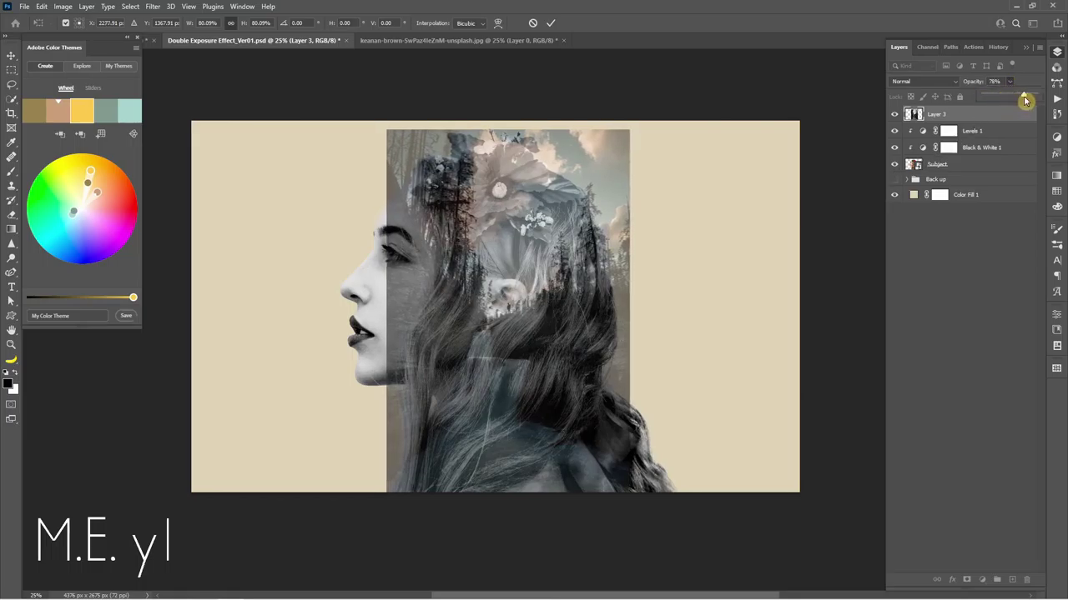
left_click_drag(1018, 99, 1017, 99)
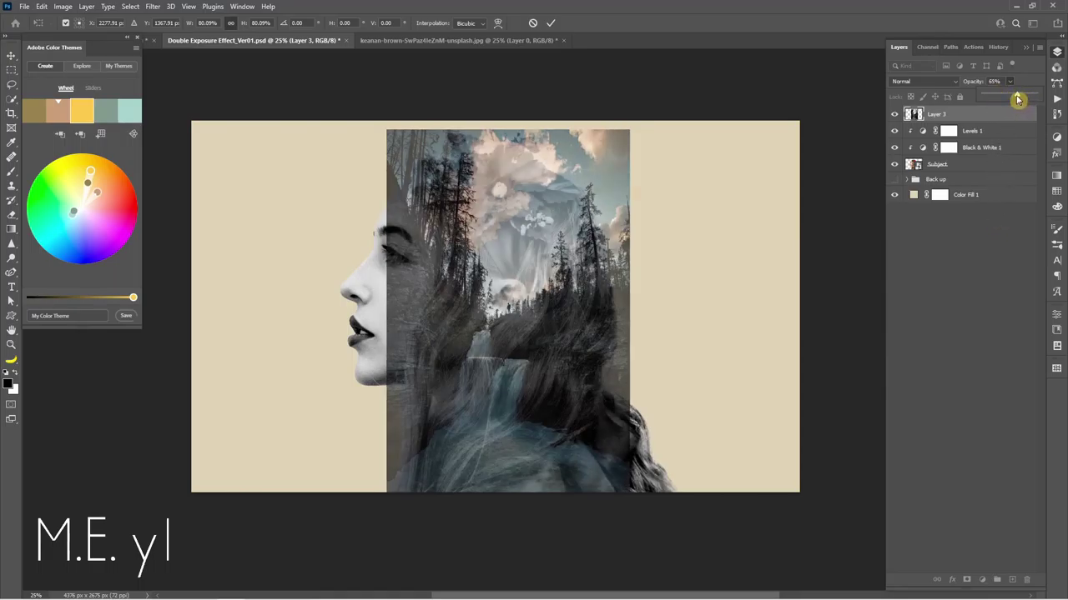
left_click_drag(1017, 98, 1050, 97)
key("Return")
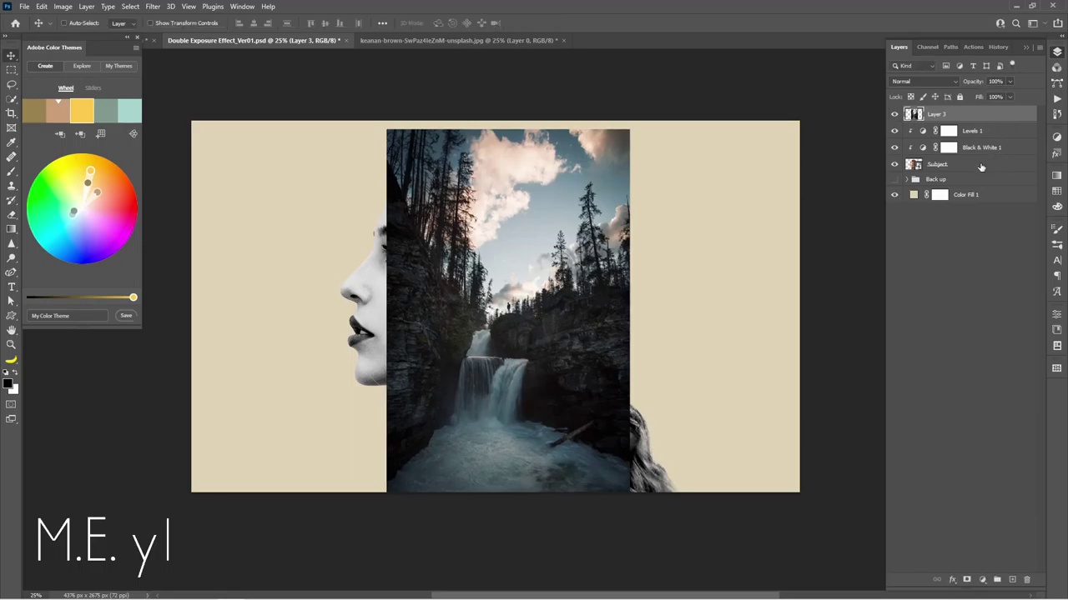
Duplicate Subject, Levels 1 and Black & White 1, then rasterize and merge the copies
left_click(981, 167)
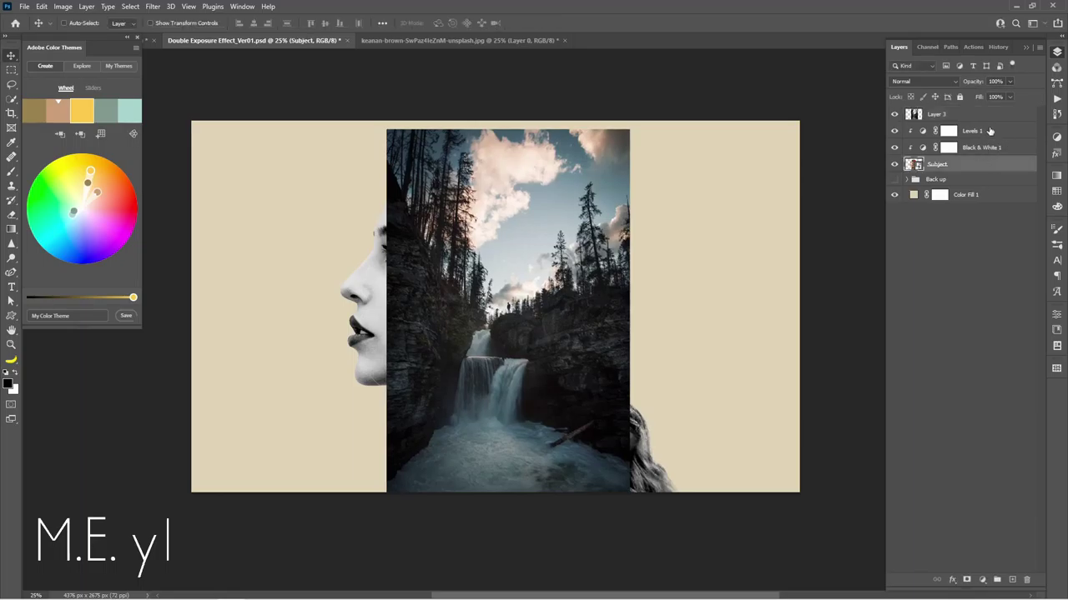
left_click(989, 147, "shift")
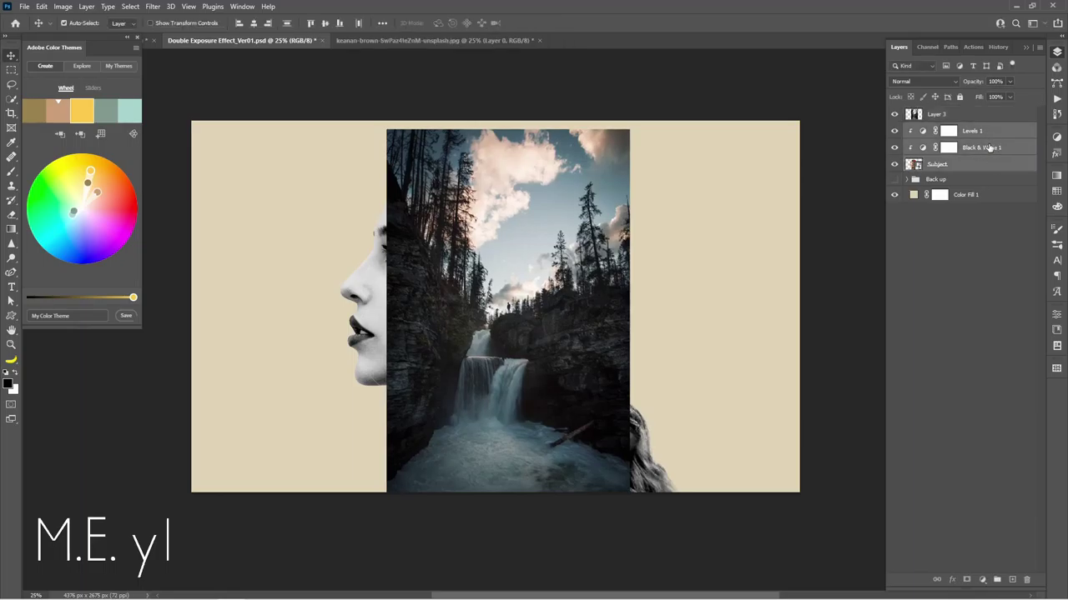
key("ctrl+j")
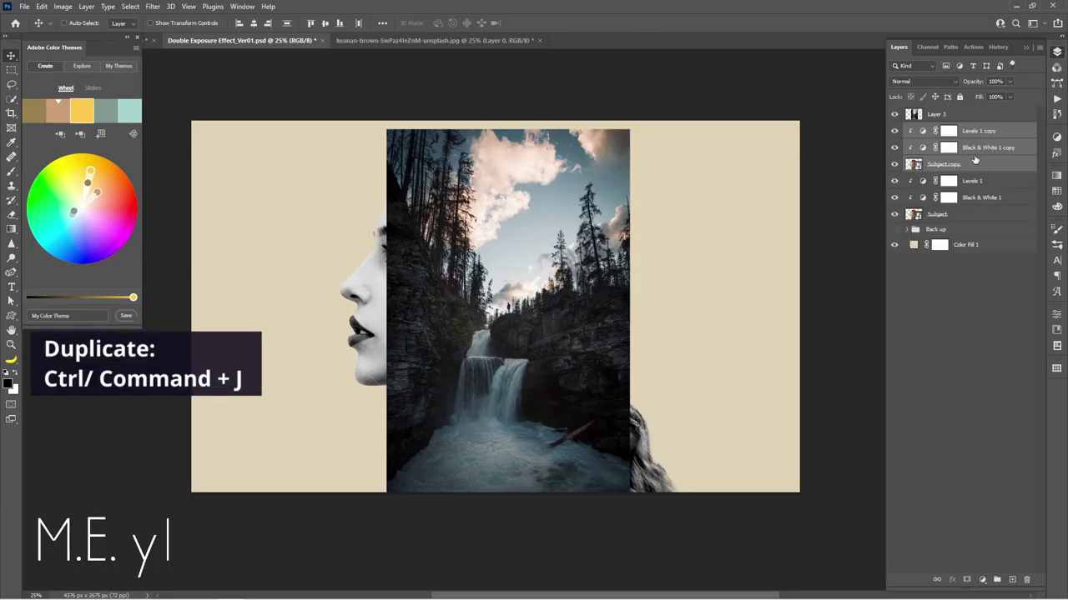
right_click(974, 160)
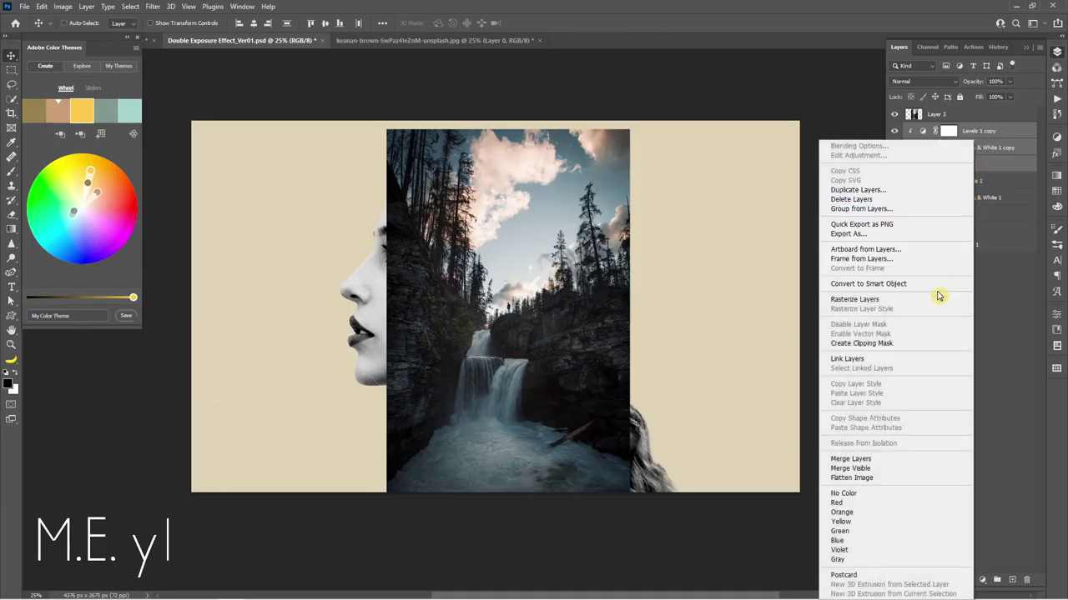
left_click(874, 300)
right_click(979, 296)
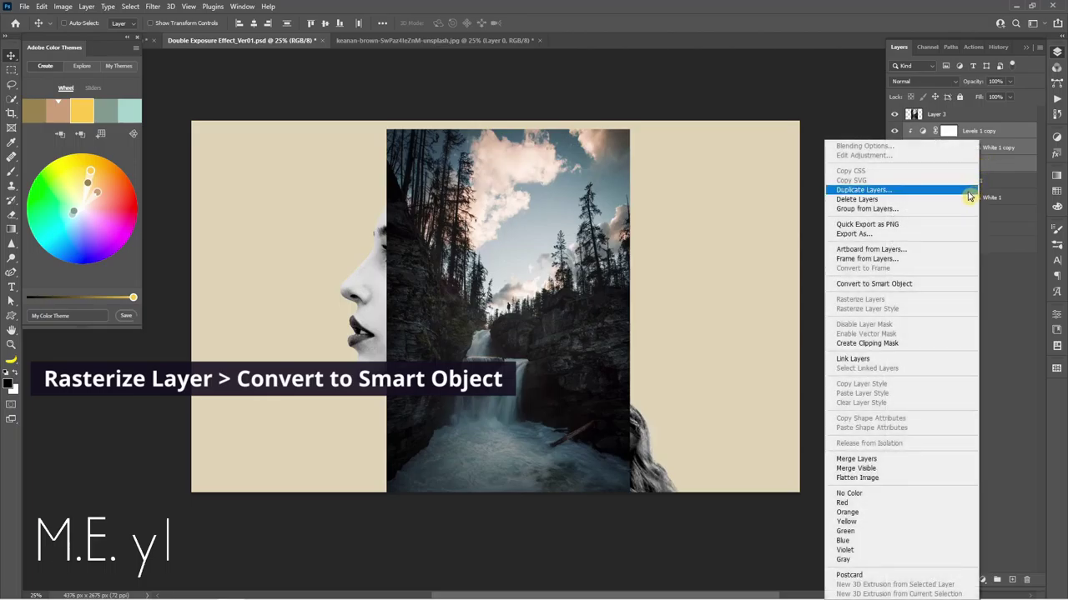
left_click(929, 458)
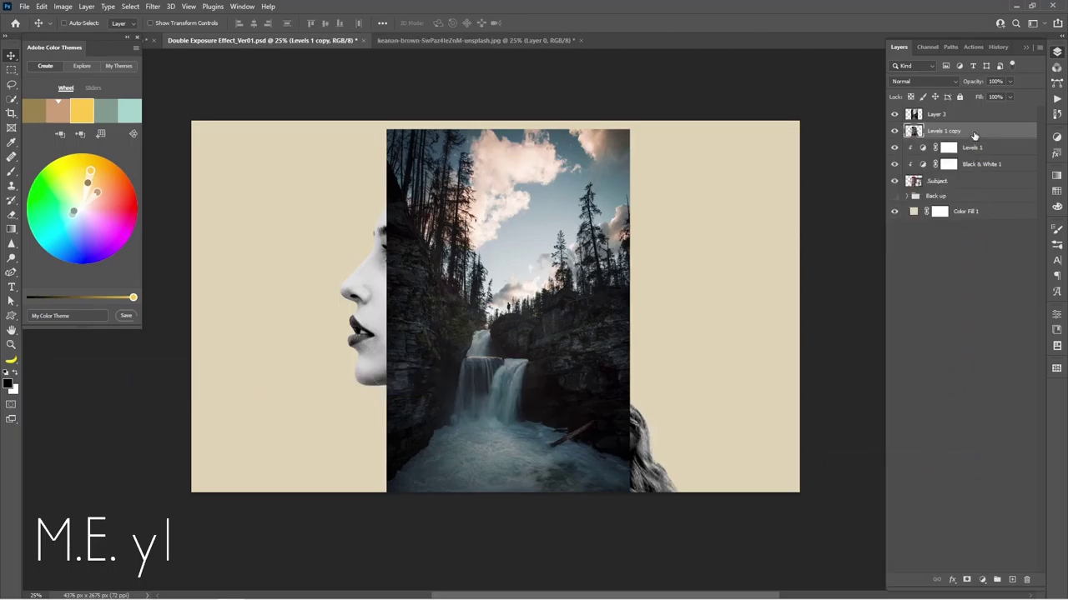
Load the merged copy's silhouette as a selection, hide that copy, and make Layer 3 active
left_click(913, 131, "ctrl")
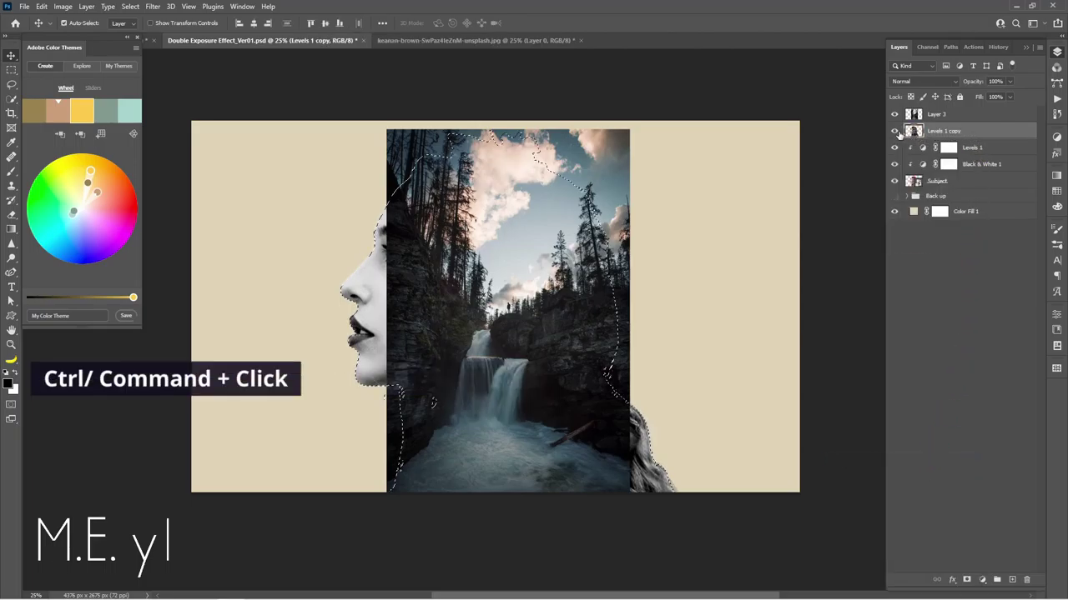
left_click(894, 131)
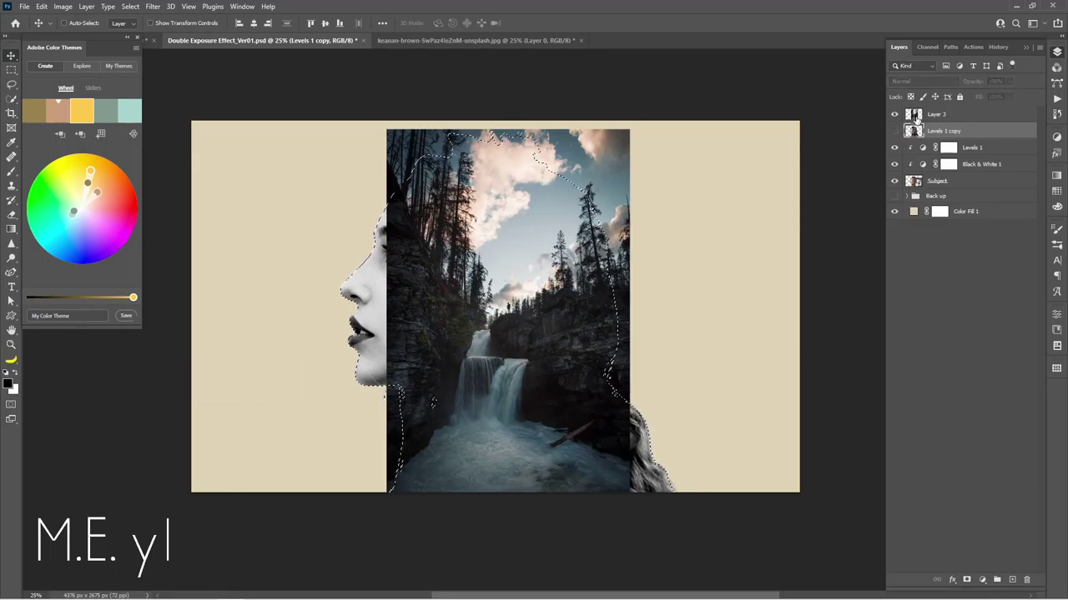
left_click(945, 117)
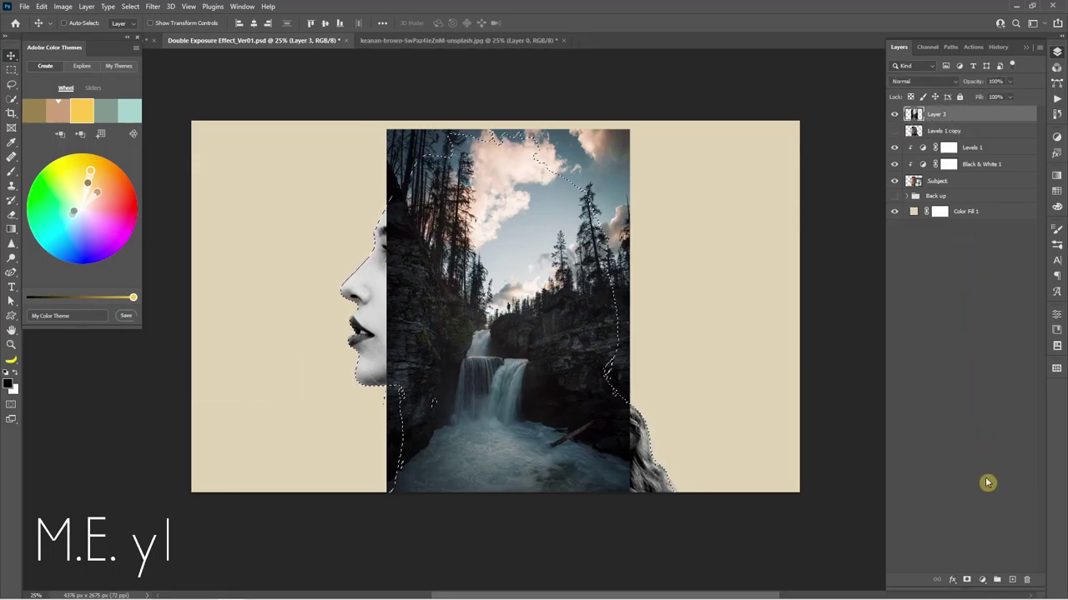
Mask Layer 3 to the head selection, move it inside the head, and drop opacity to 67%
left_click(968, 580)
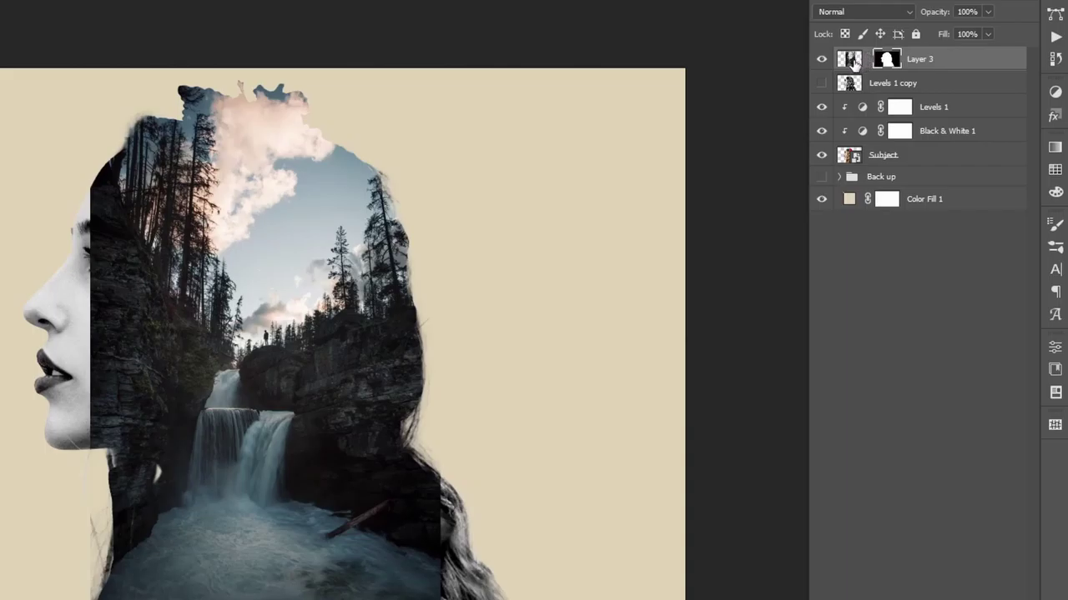
left_click_drag(364, 365, 553, 340)
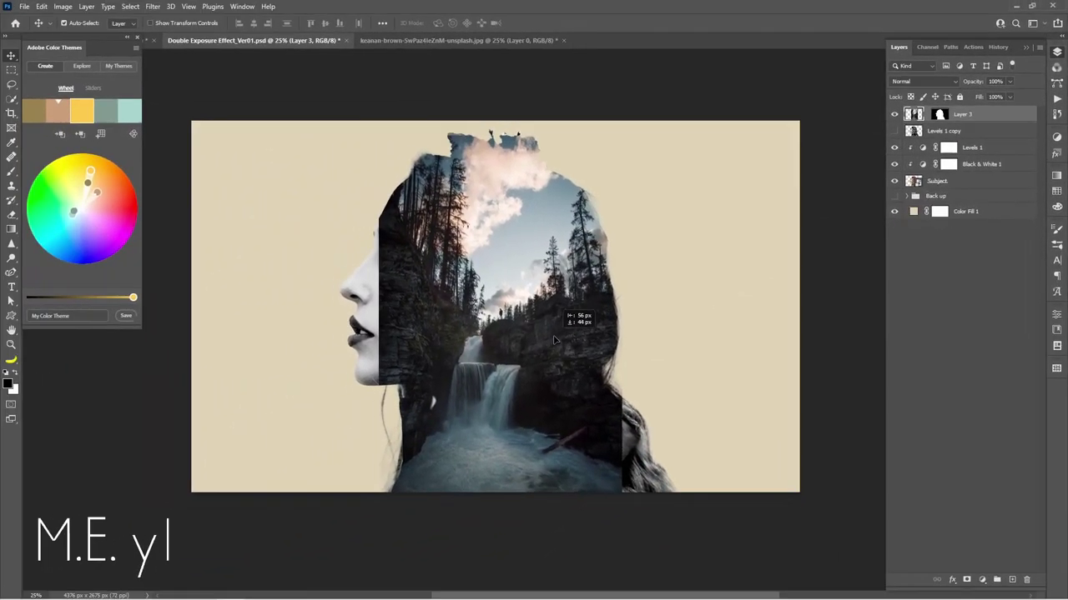
left_click(1009, 80)
mouse_move(1009, 95)
left_mouse_down()
mouse_move(984, 94)
mouse_move(994, 94)
left_mouse_up()
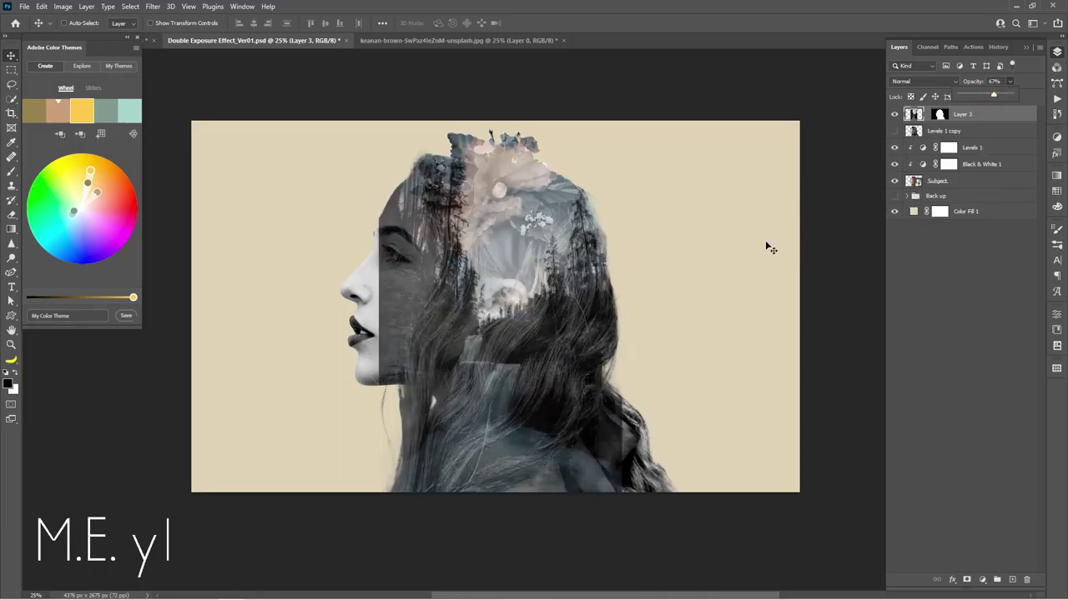
left_click_drag(549, 327, 558, 334)
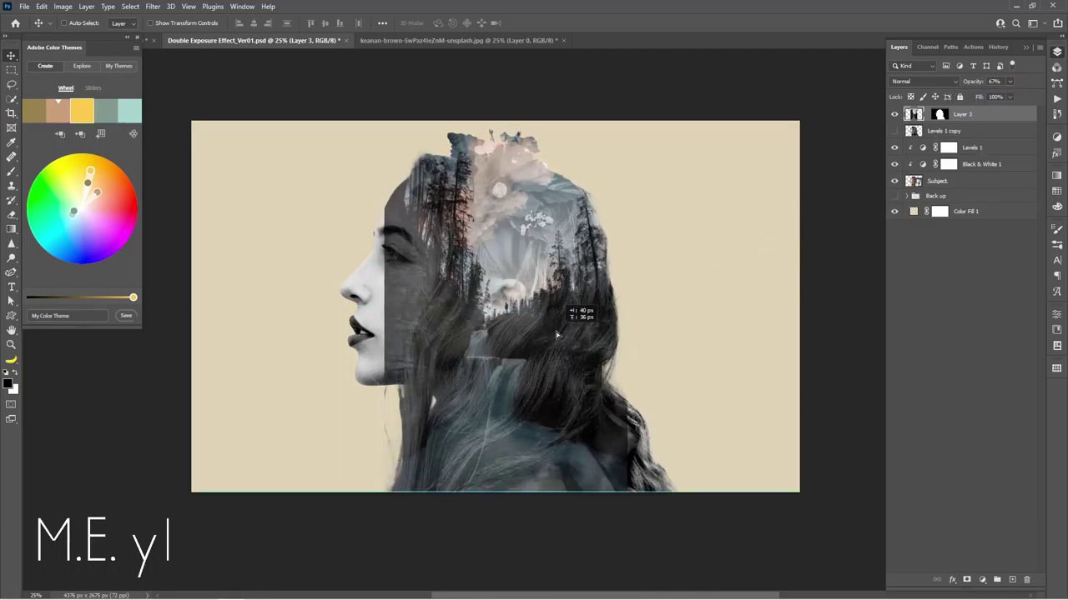
Shrink the forest image slightly, nudge it right, and return Layer 3 to 100% opacity
key("ctrl+t")
left_click_drag(629, 130, 621, 131)
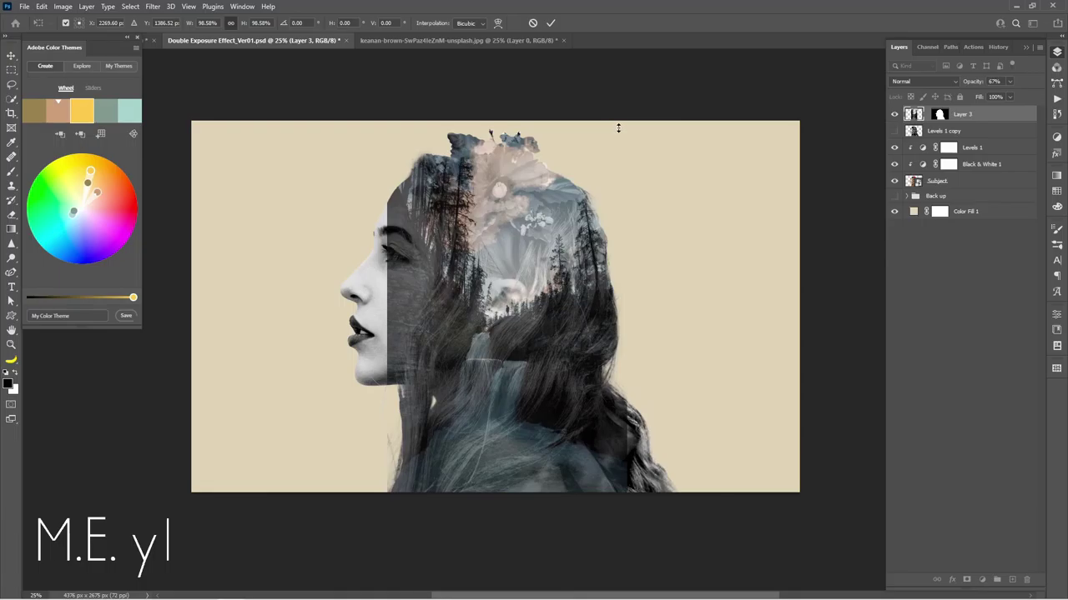
mouse_move(624, 129)
left_mouse_down()
mouse_move(618, 148)
mouse_move(627, 134)
left_mouse_up()
key("Return")
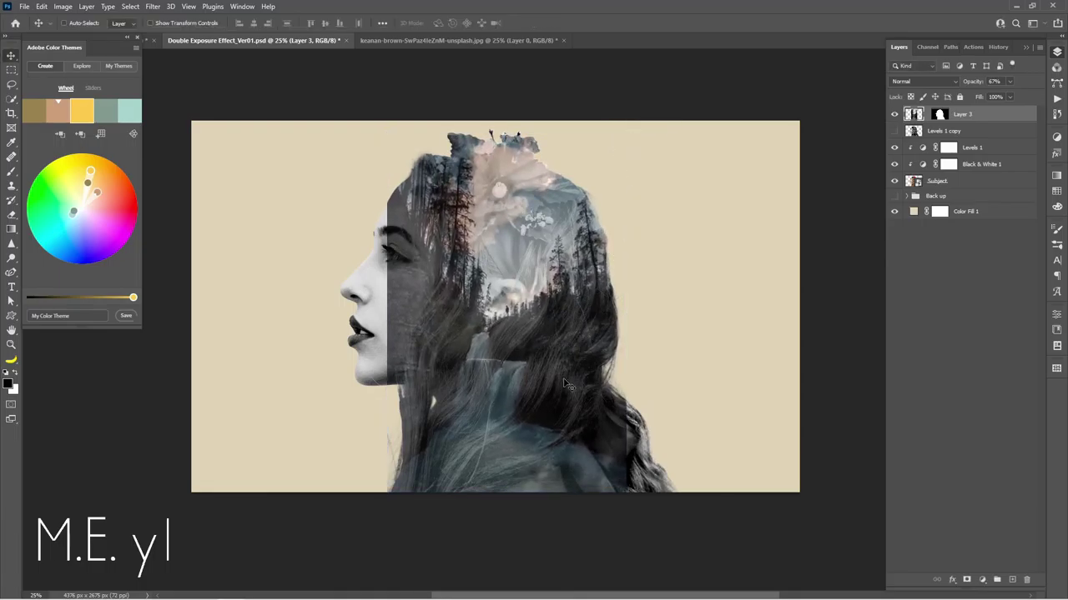
left_click_drag(588, 325, 605, 360)
left_click(1009, 81)
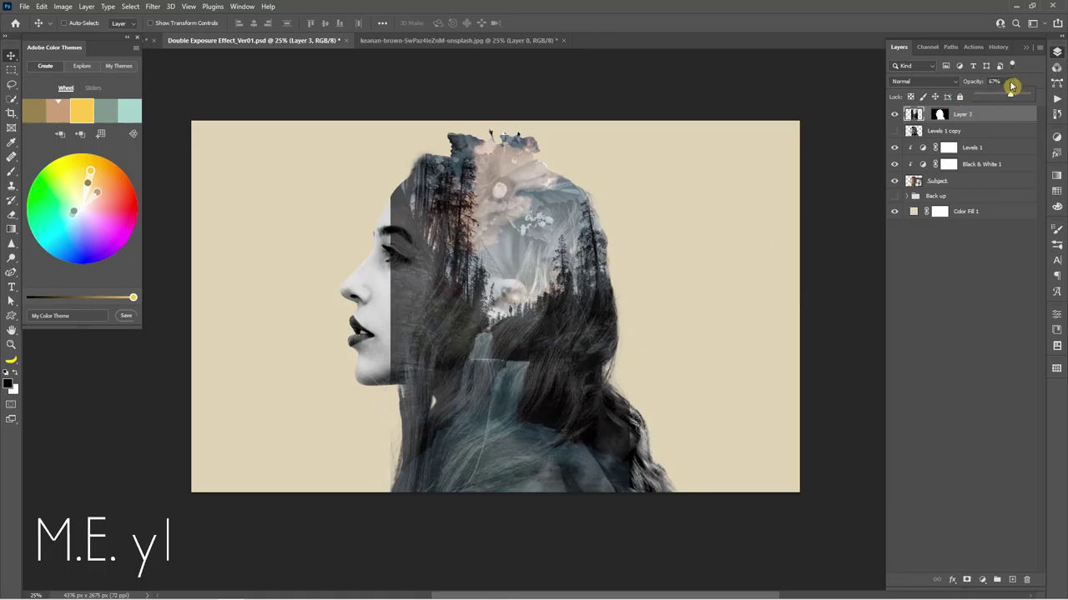
left_click_drag(1009, 94, 1037, 100)
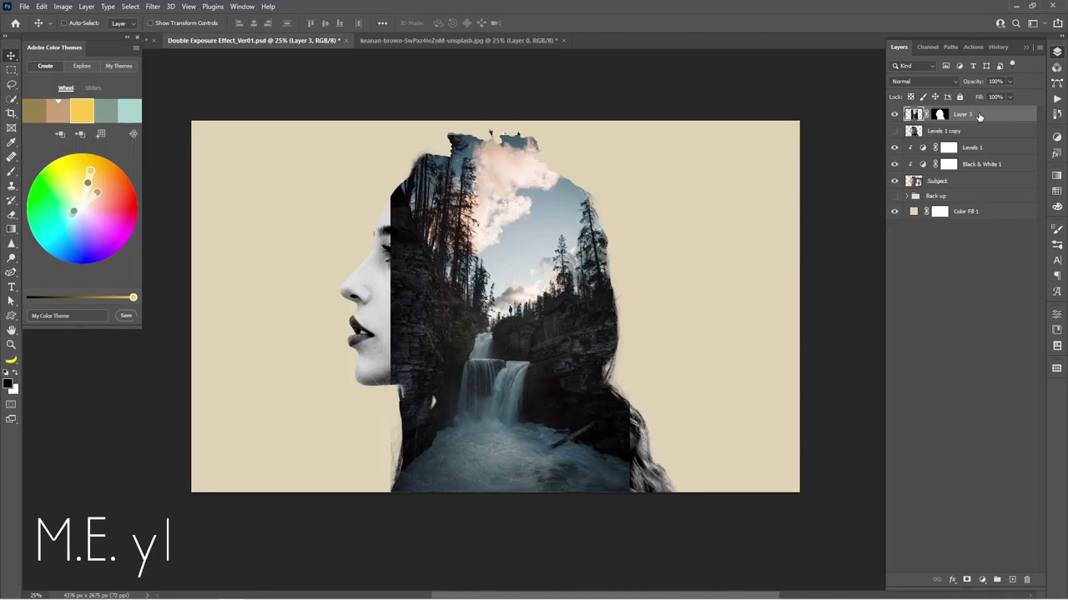
Set Layer 3 to Lighten blending, reposition it, and enlarge it past 108% to fill the head
left_click(920, 83)
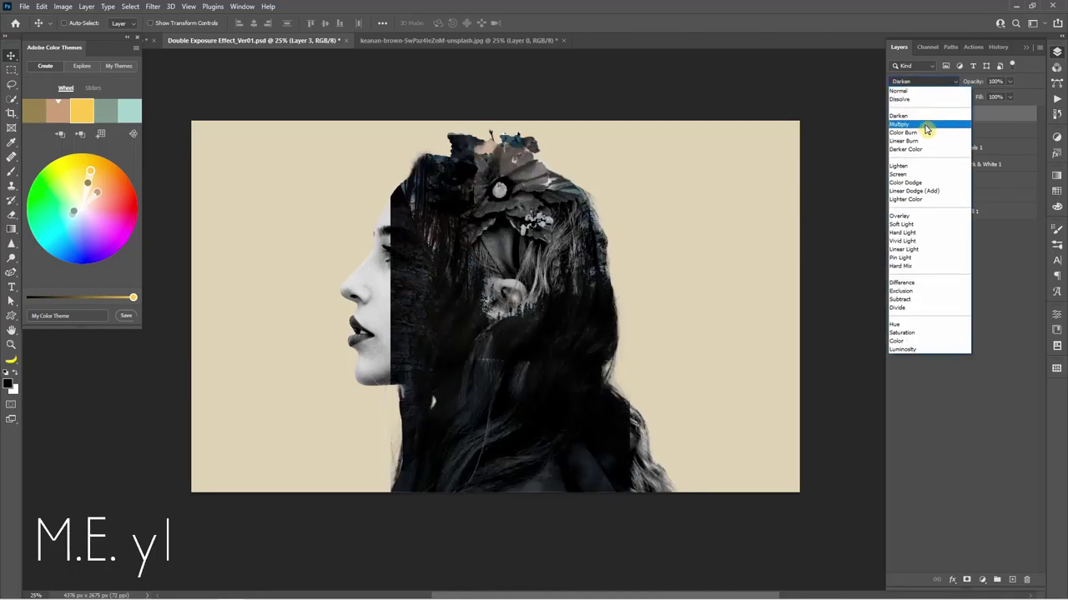
left_click(921, 167)
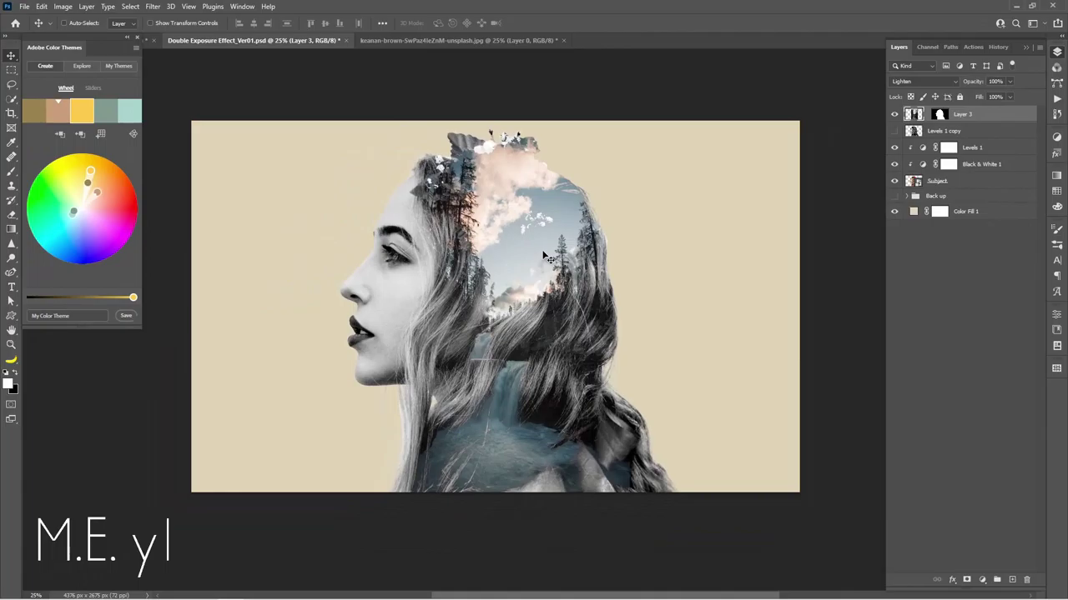
mouse_move(528, 254)
left_mouse_down()
mouse_move(538, 254)
mouse_move(542, 229)
left_mouse_up()
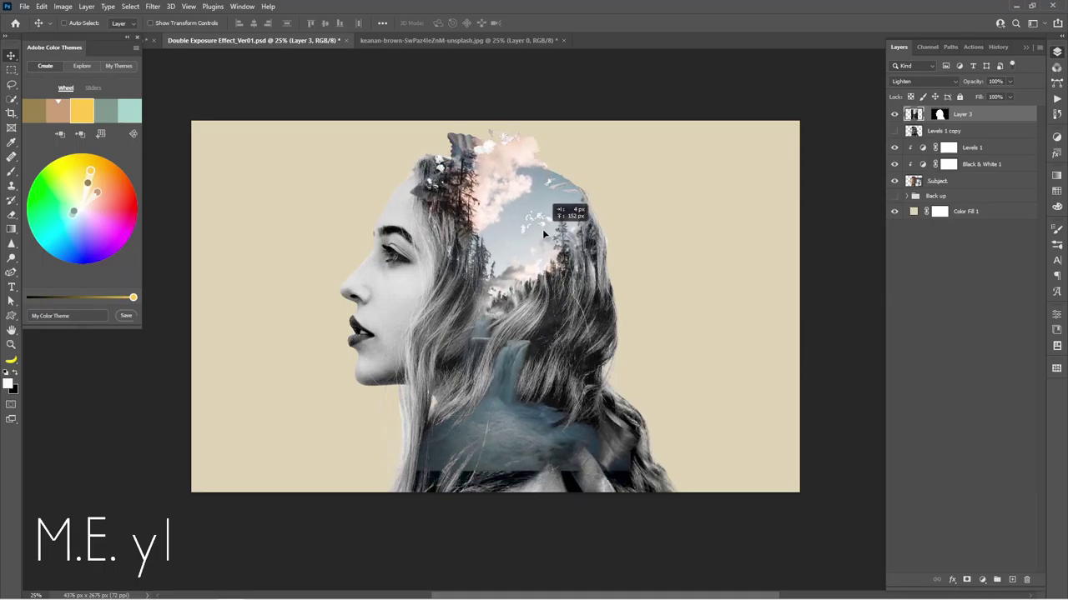
key("ctrl+t")
left_click_drag(642, 483, 655, 490)
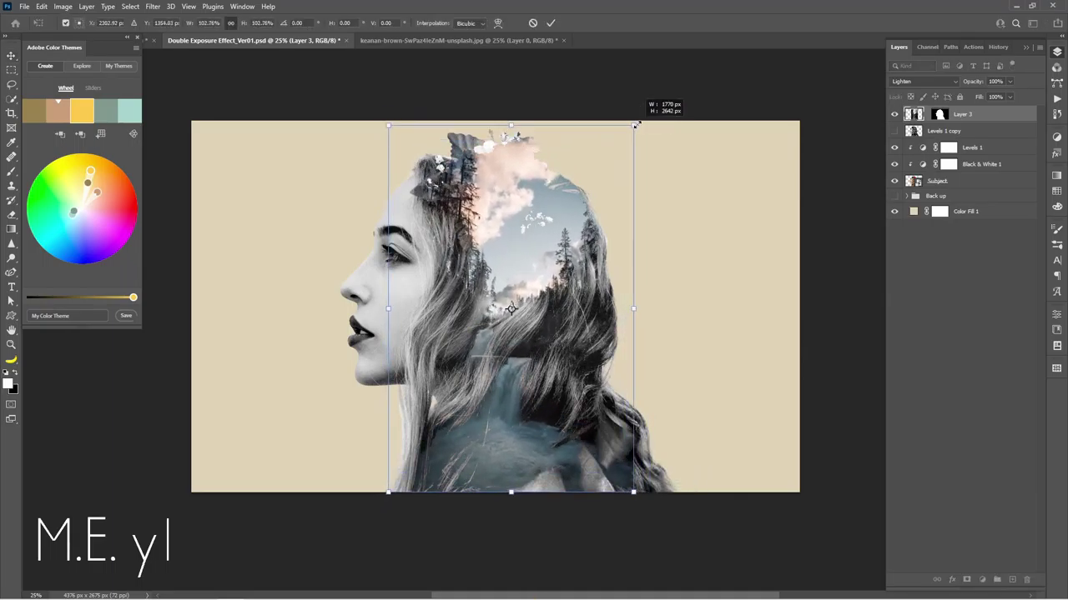
left_click_drag(643, 117, 651, 85)
key("Return")
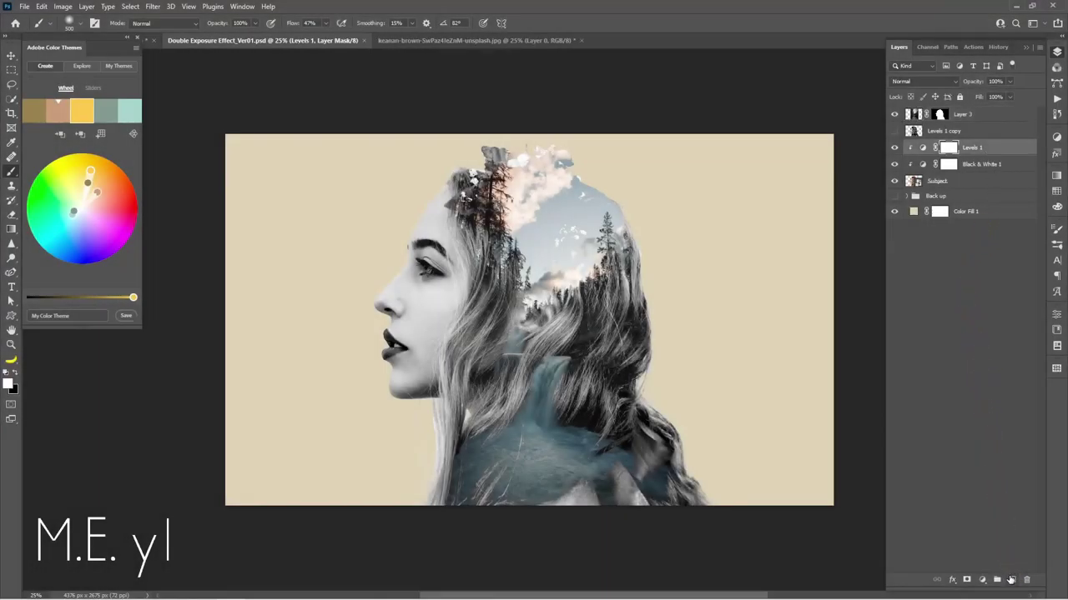
Add a new Layer 4 above Levels 1, set to Darken and clipped to the layer below
left_click(1012, 580)
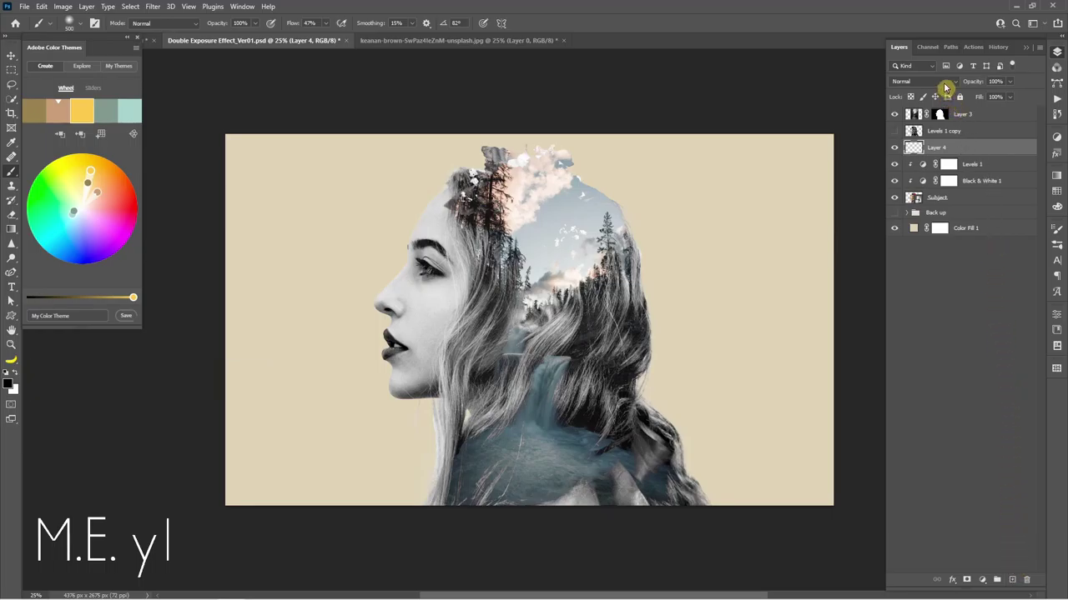
left_click(943, 82)
left_click(941, 118)
left_click(943, 156, "alt")
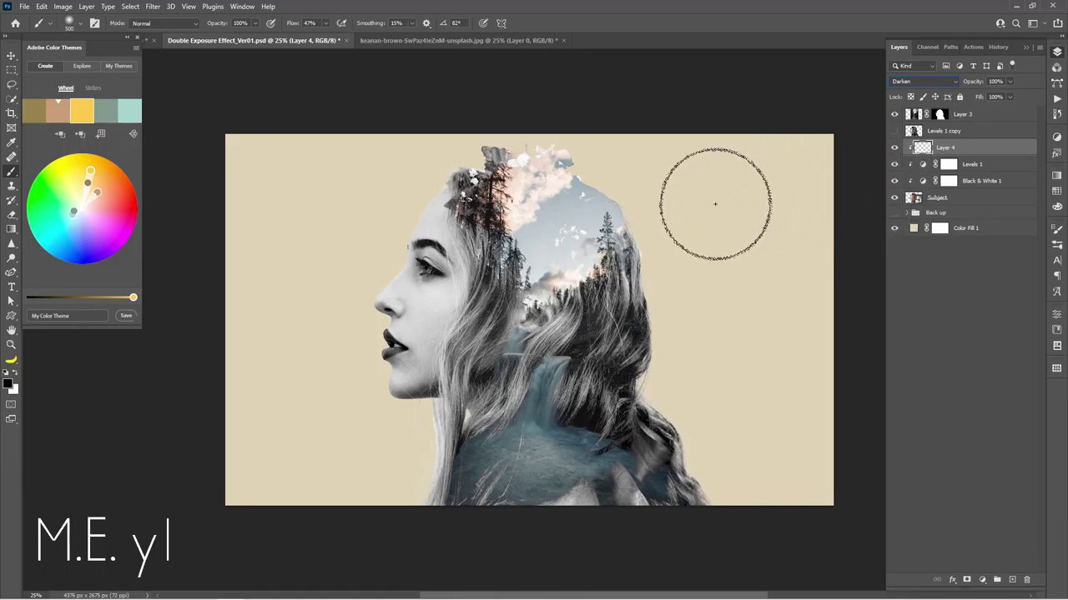
Paint soft low-flow black strokes around the waterfall top to blend the forest into the hair
left_click_drag(714, 208, 651, 205)
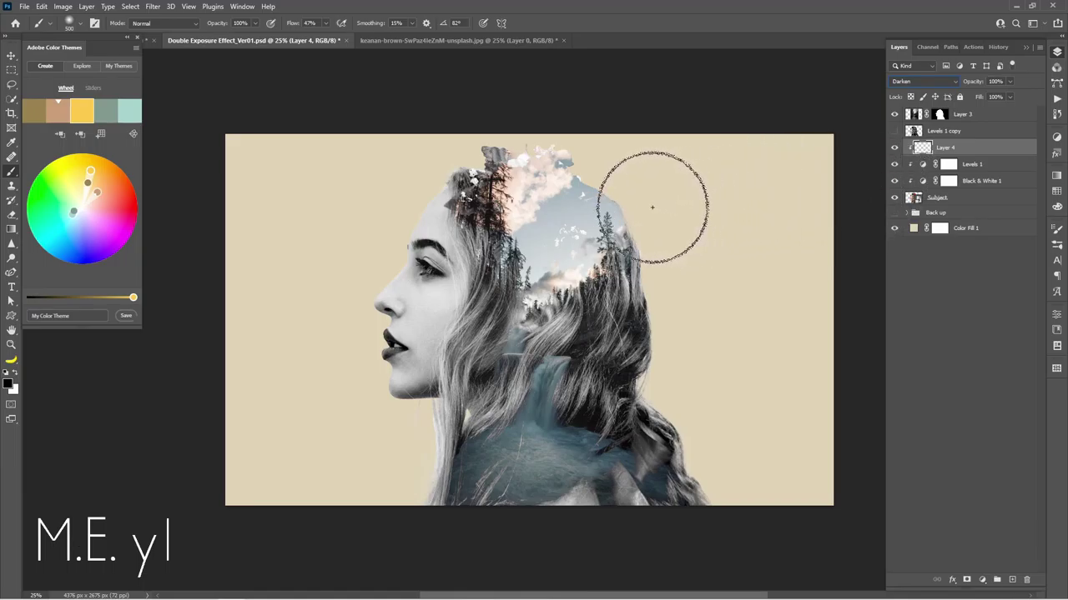
left_click(11, 171)
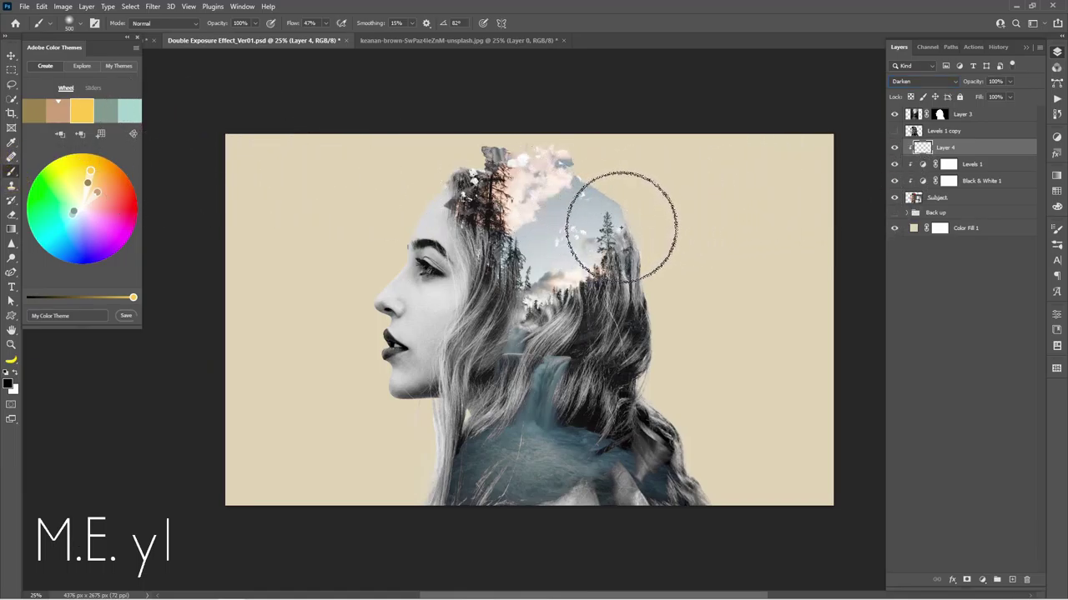
key("bracketleft")
key("bracketleft")
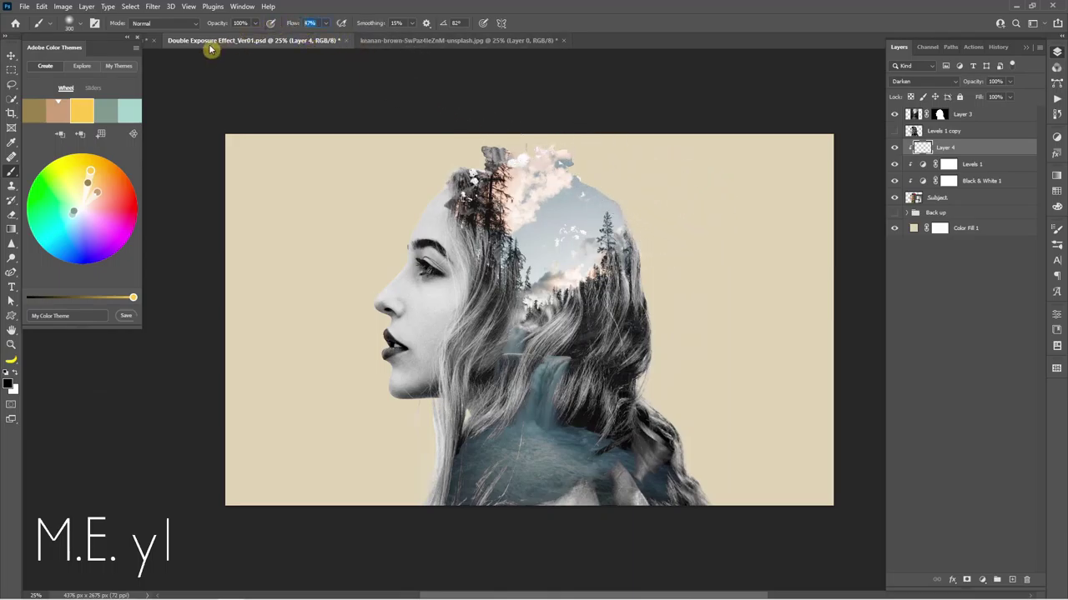
left_click(336, 50)
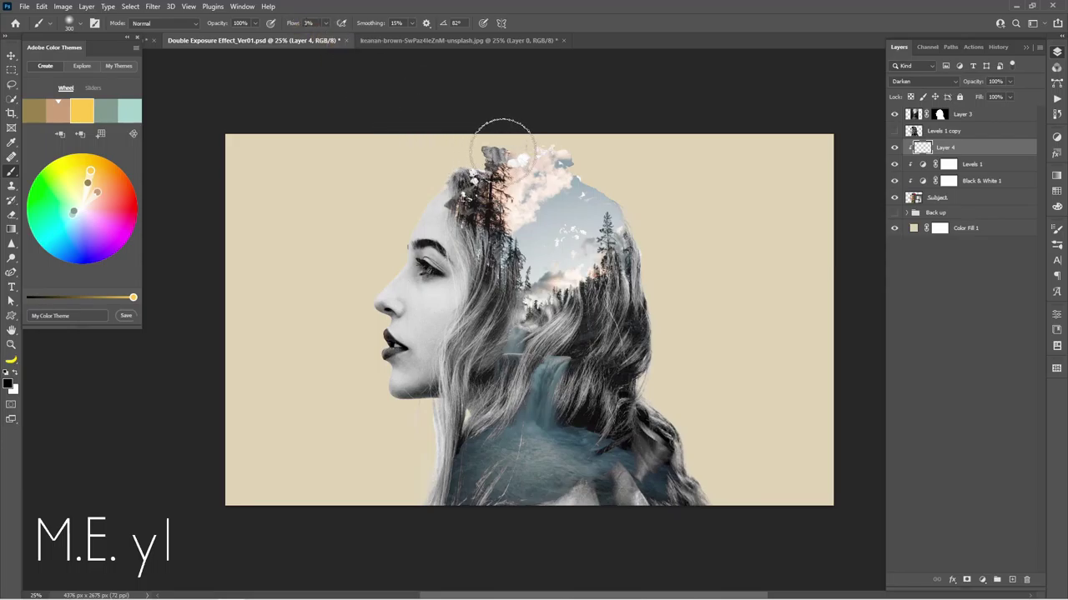
left_click_drag(535, 234, 539, 312)
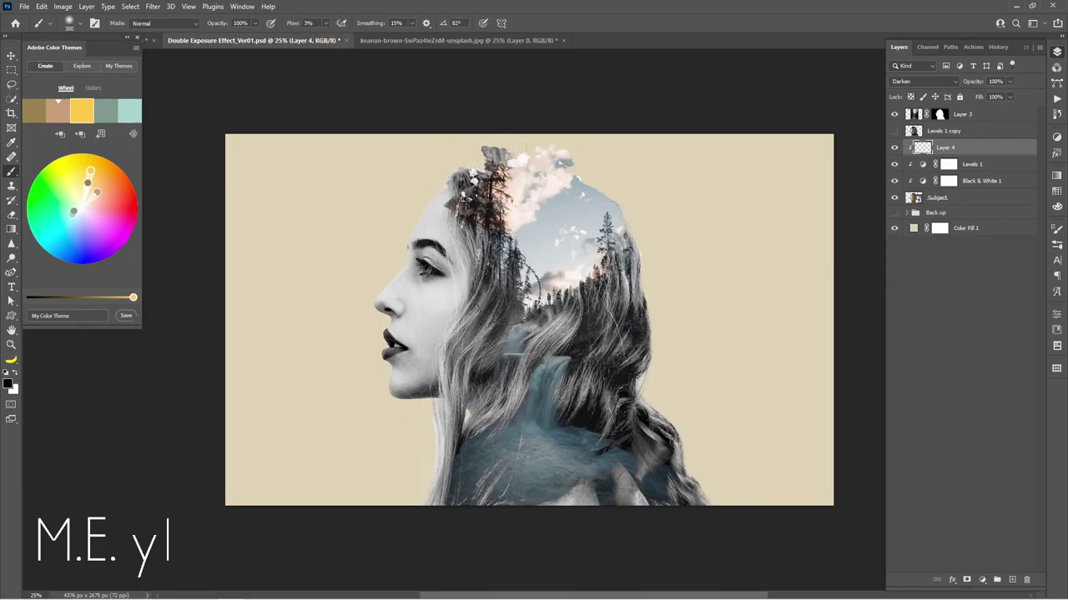
key("x")
key("x")
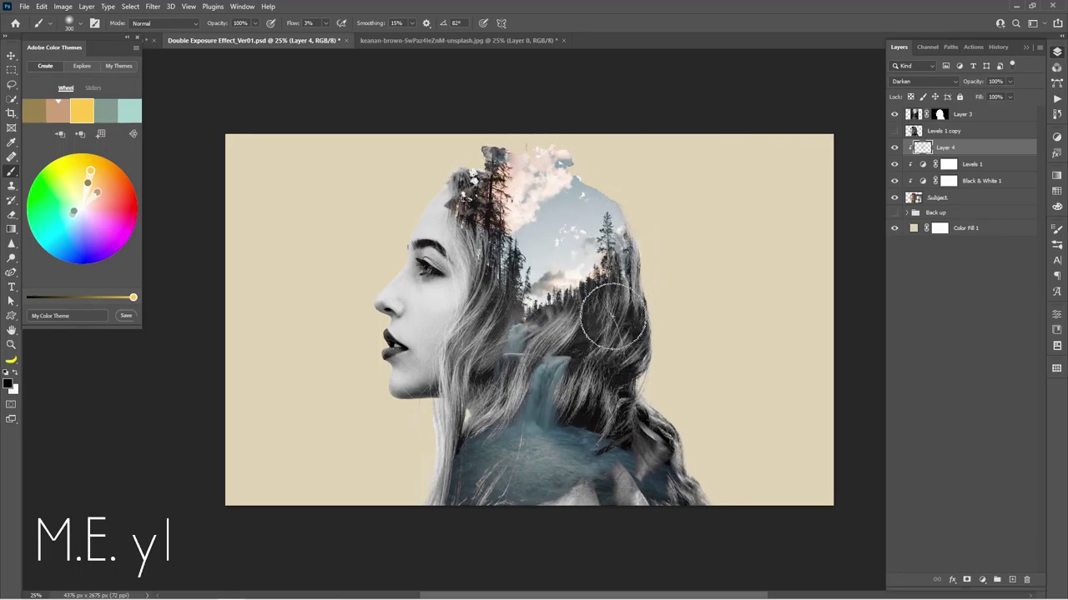
left_click_drag(541, 315, 584, 300)
right_click(627, 286)
key("Escape")
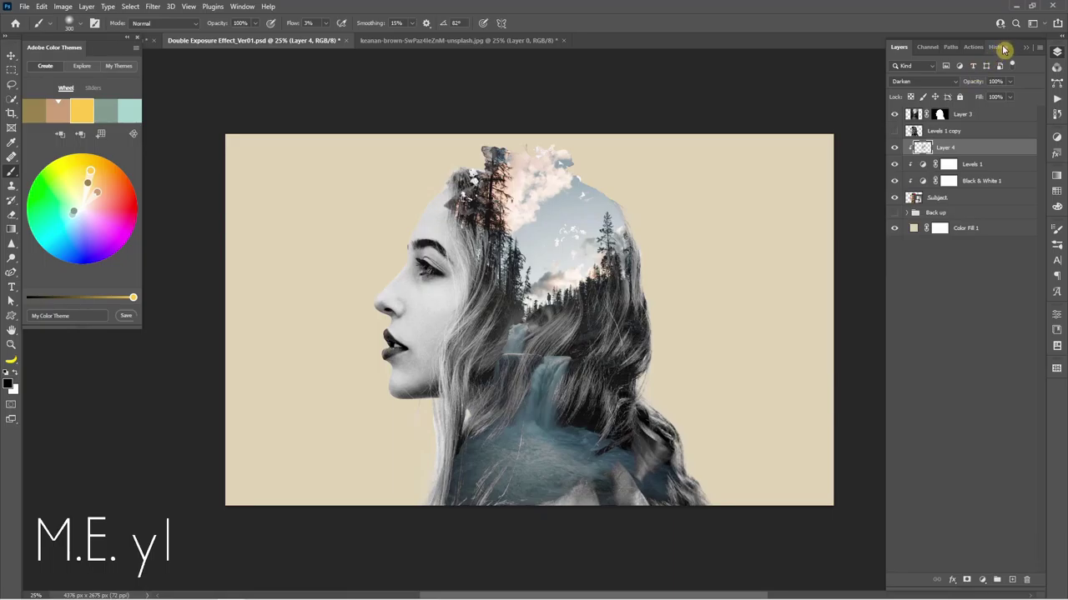
Step through the History panel's Brush Tool states to restore the recent brush strokes
left_click(1000, 46)
left_click(934, 148)
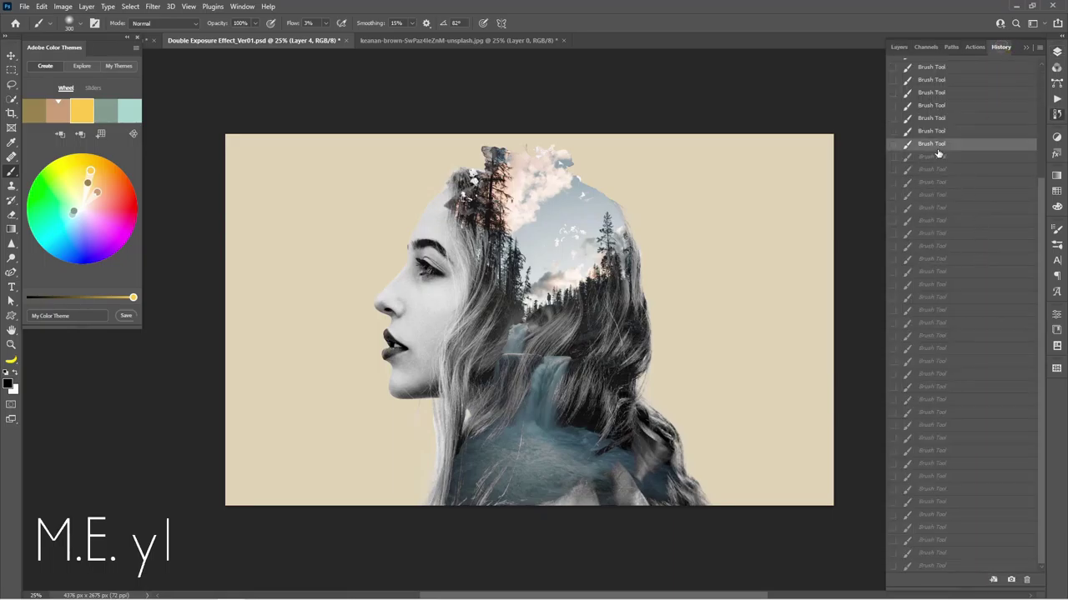
left_click(945, 248)
left_click(942, 364)
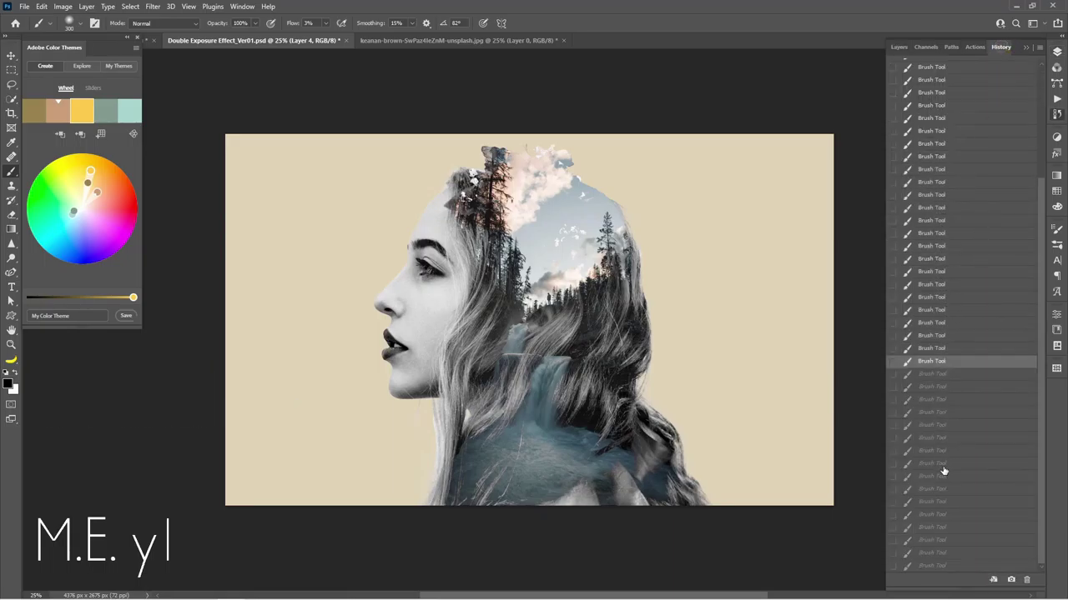
left_click(932, 399)
left_click(929, 427)
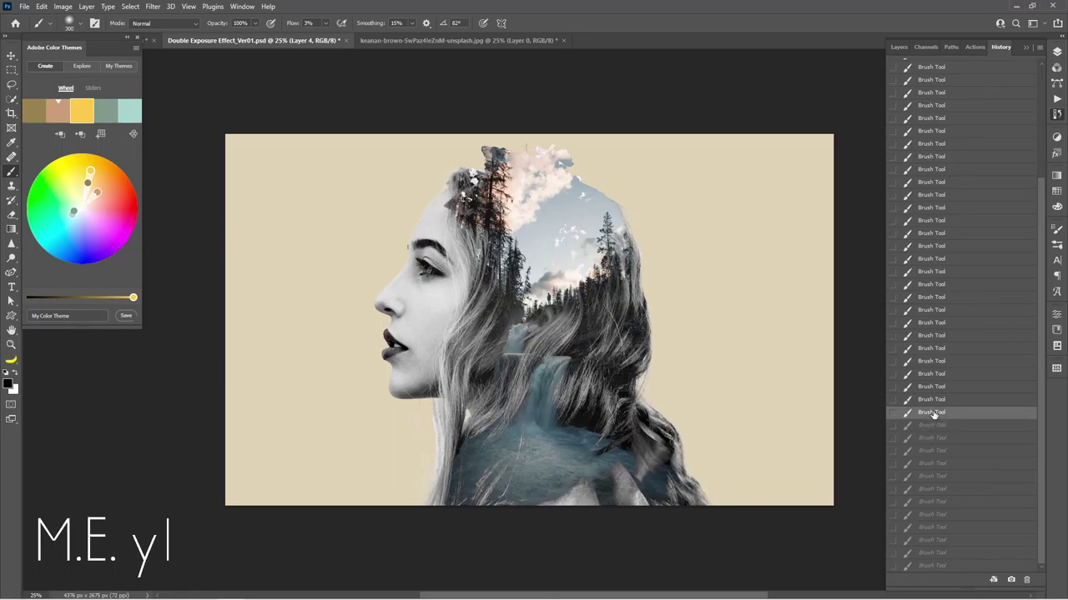
left_click(900, 46)
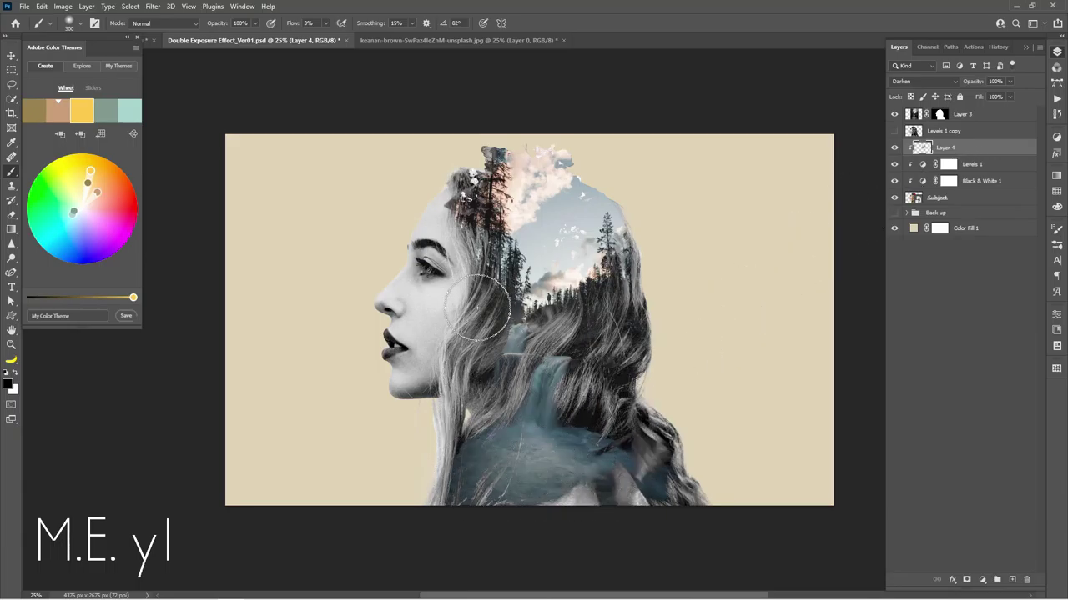
Adjust the brush size, then drag the History state back to undo the latest strokes
key("bracketright")
key("bracketright")
key("bracketleft")
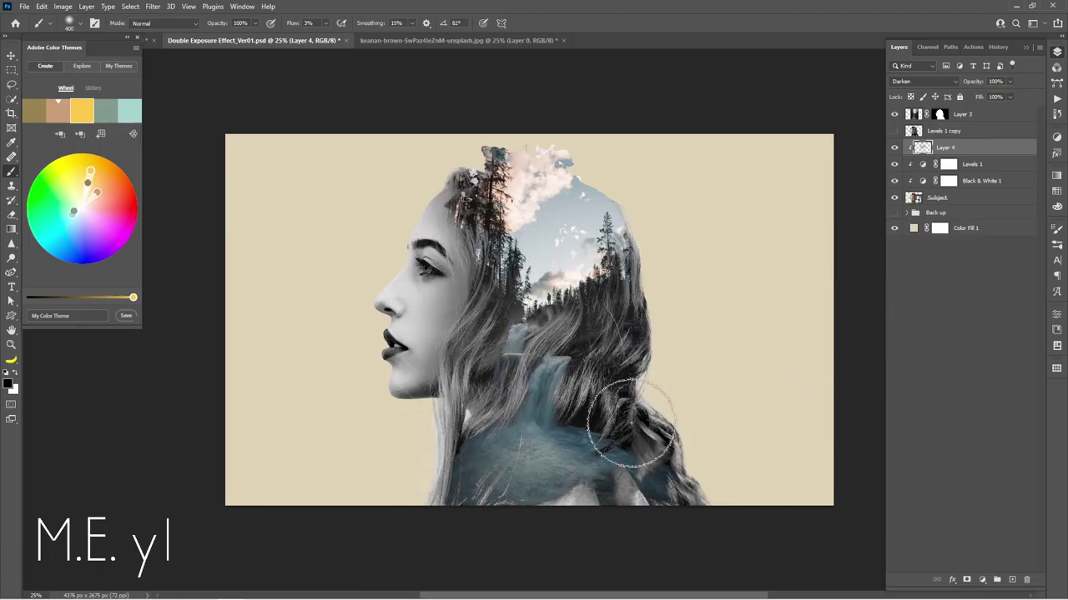
left_click(1000, 47)
left_click_drag(942, 568, 942, 489)
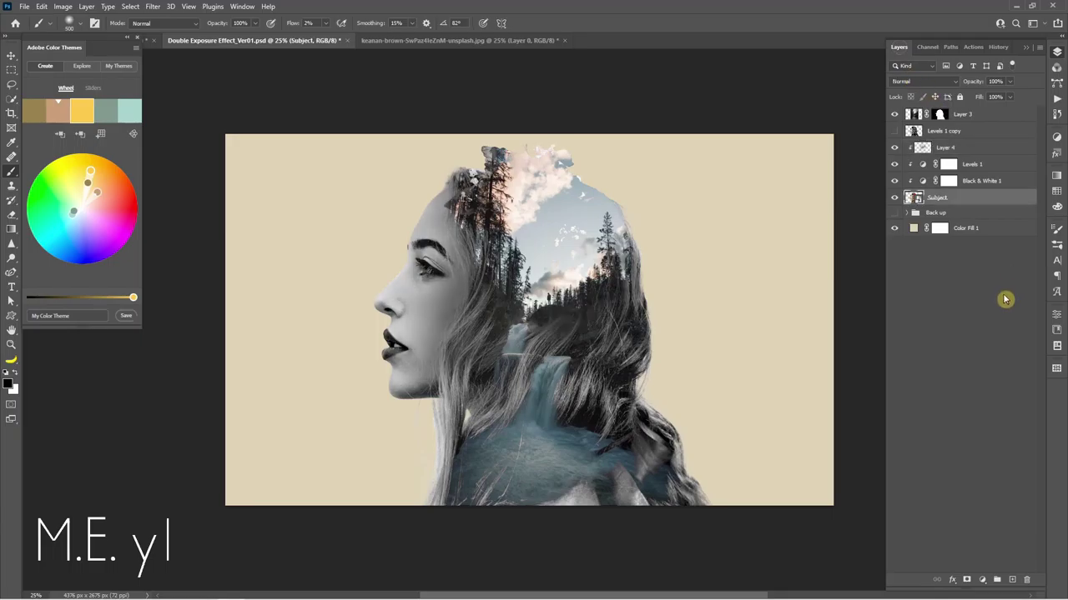
left_click(984, 582)
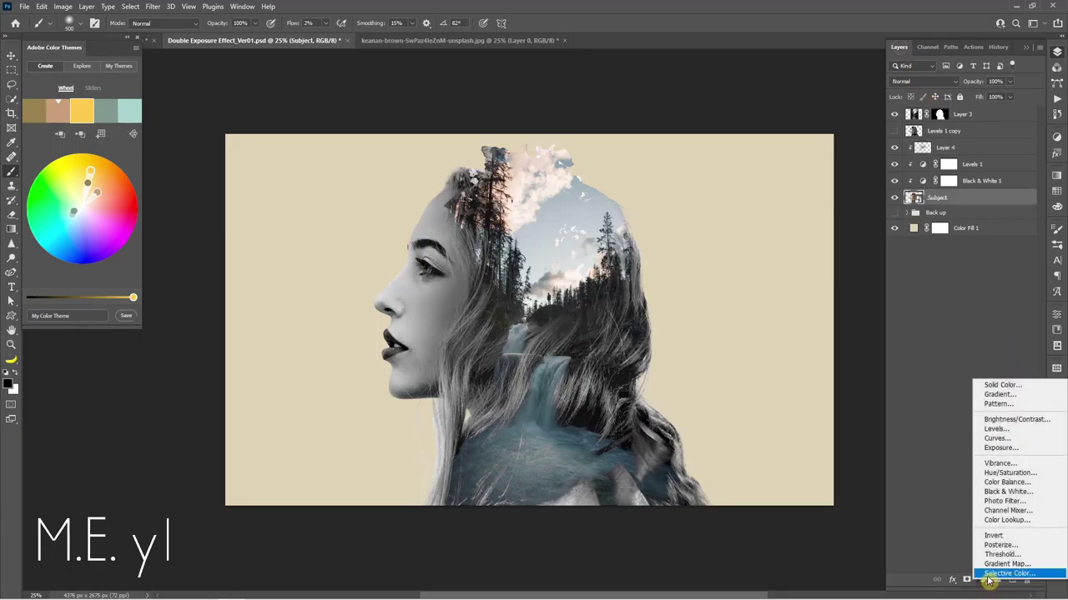
Add Levels 2 with white point 203, invert its mask, and paint the brightening onto the face
left_click(1004, 433)
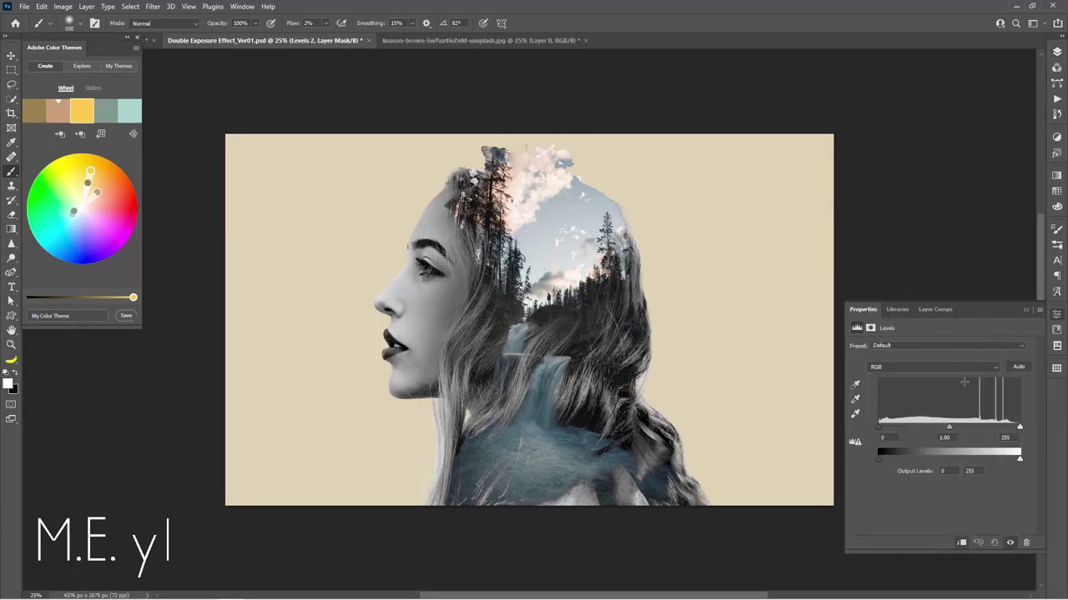
left_click_drag(1018, 427, 993, 431)
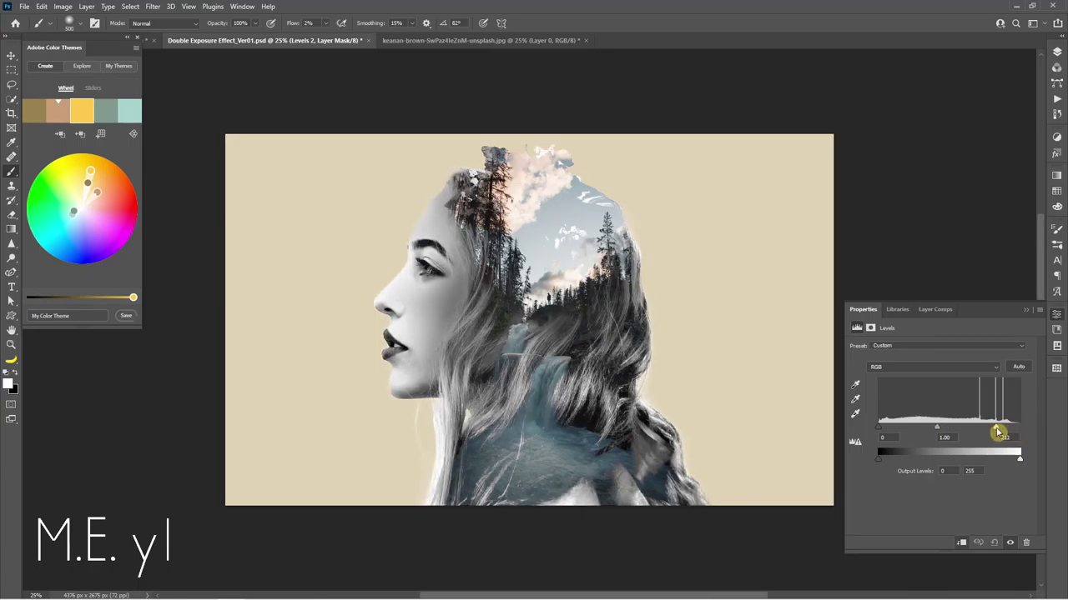
left_click(1057, 53)
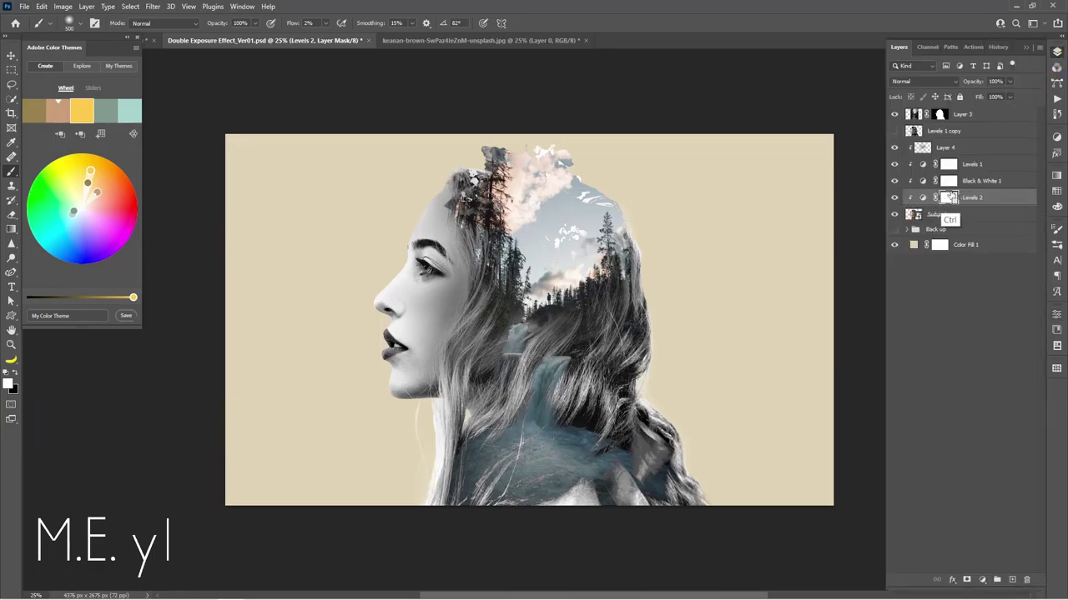
key("ctrl+i")
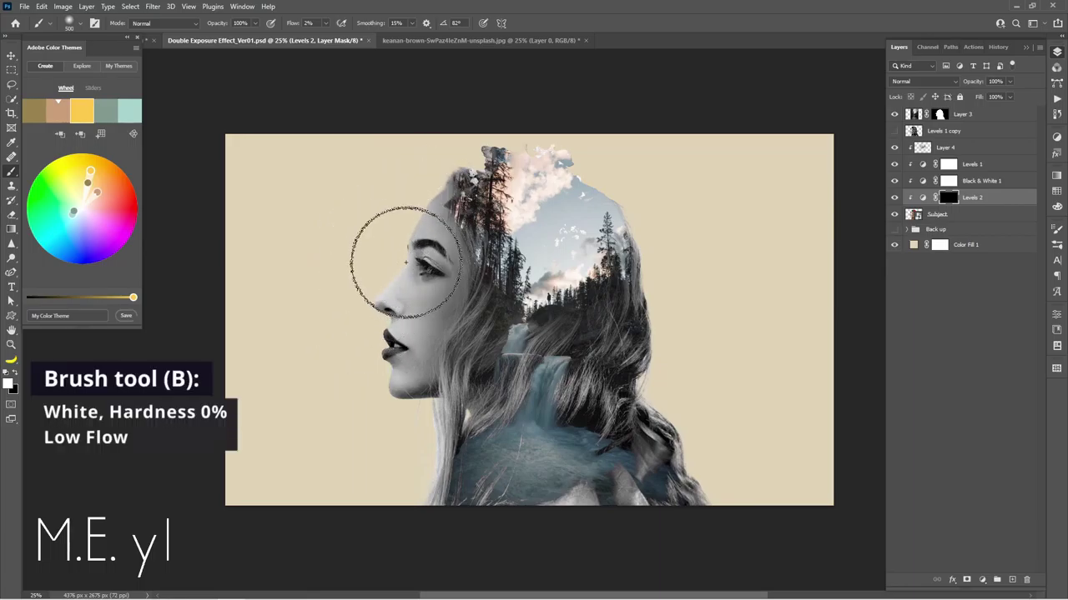
left_click_drag(409, 249, 406, 310)
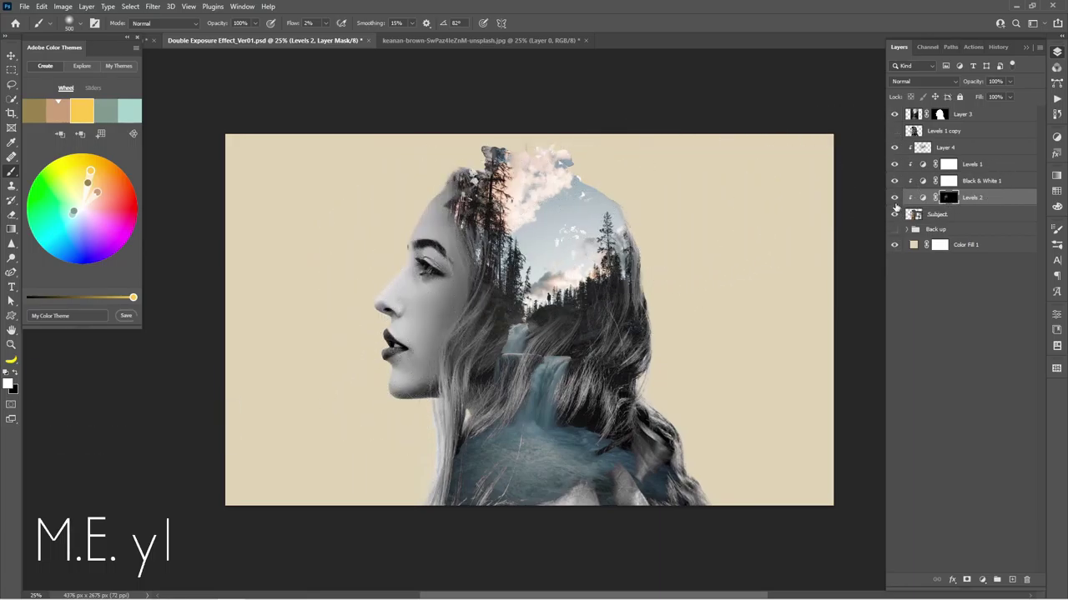
left_click(894, 198)
left_click(894, 198)
left_click(894, 198)
left_click(941, 114)
left_click(940, 114, "alt")
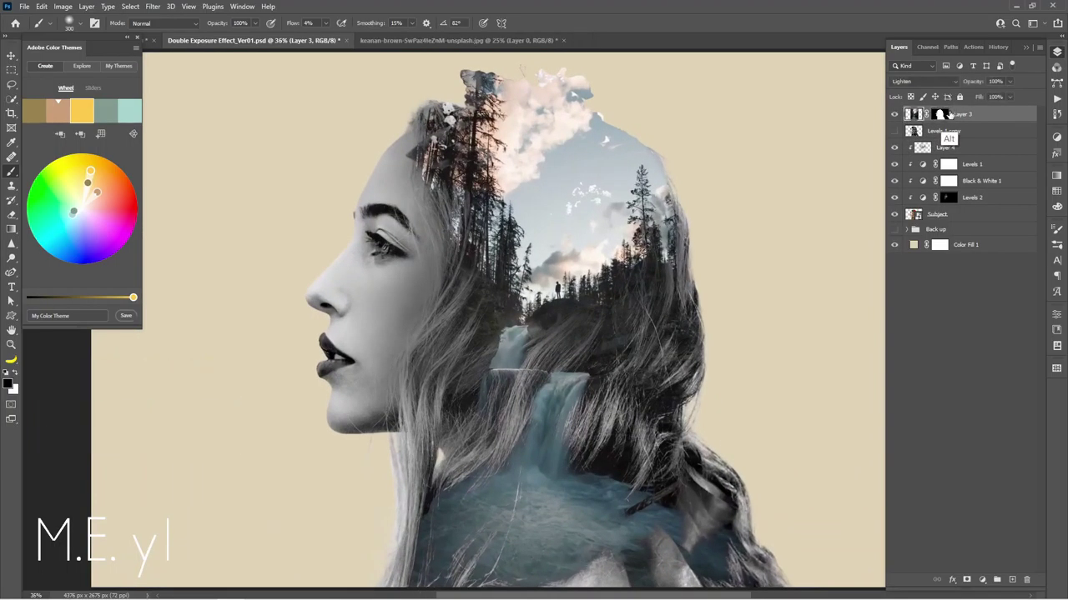
left_click(941, 114, "alt")
left_click(974, 115, "alt")
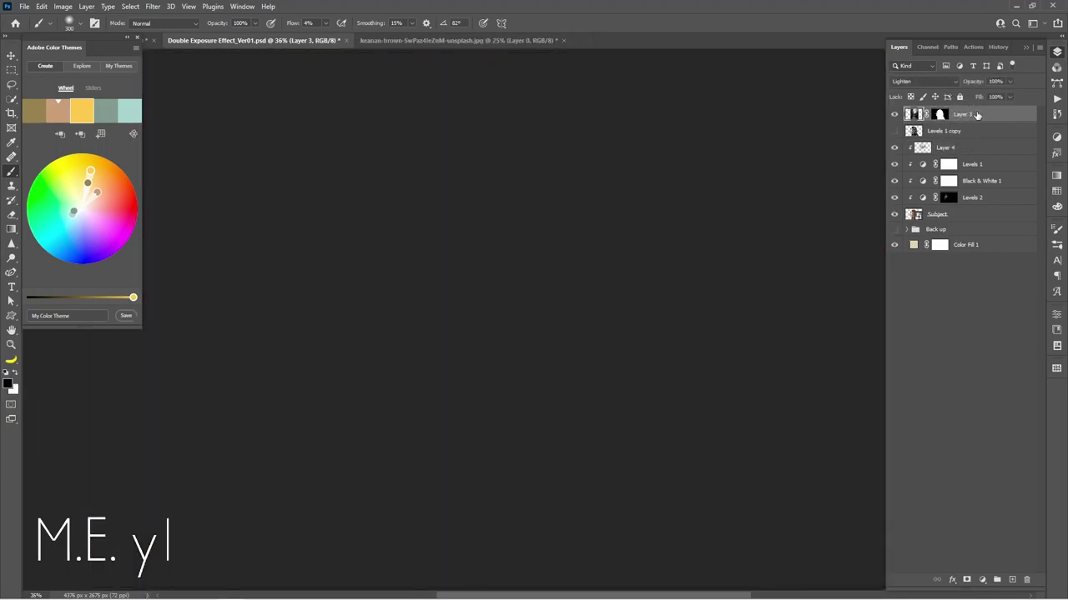
key("ctrl+minus")
key("ctrl+minus")
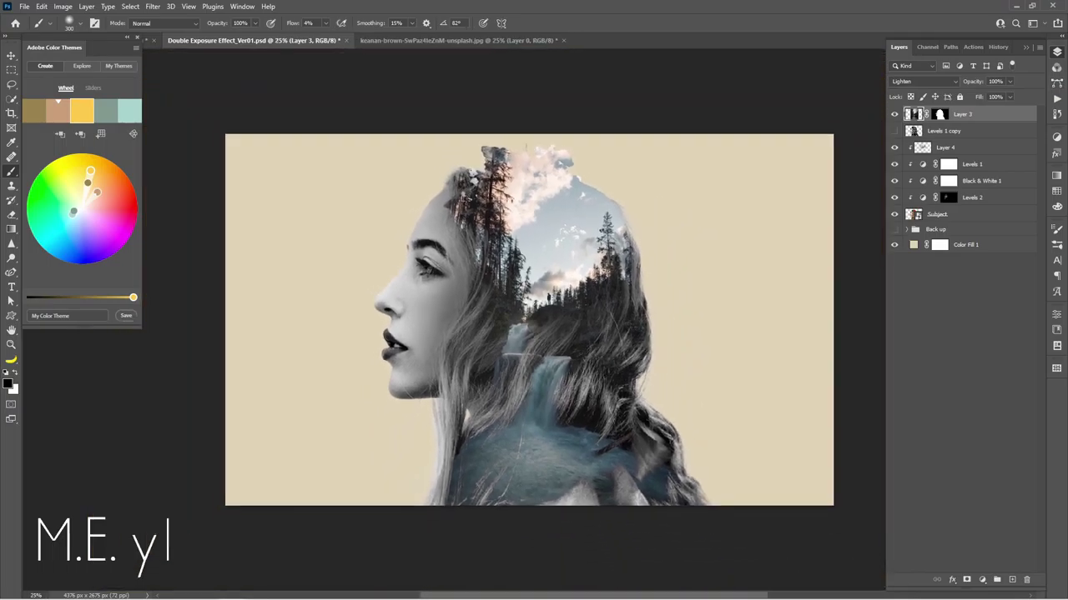
left_click_drag(584, 275, 542, 333)
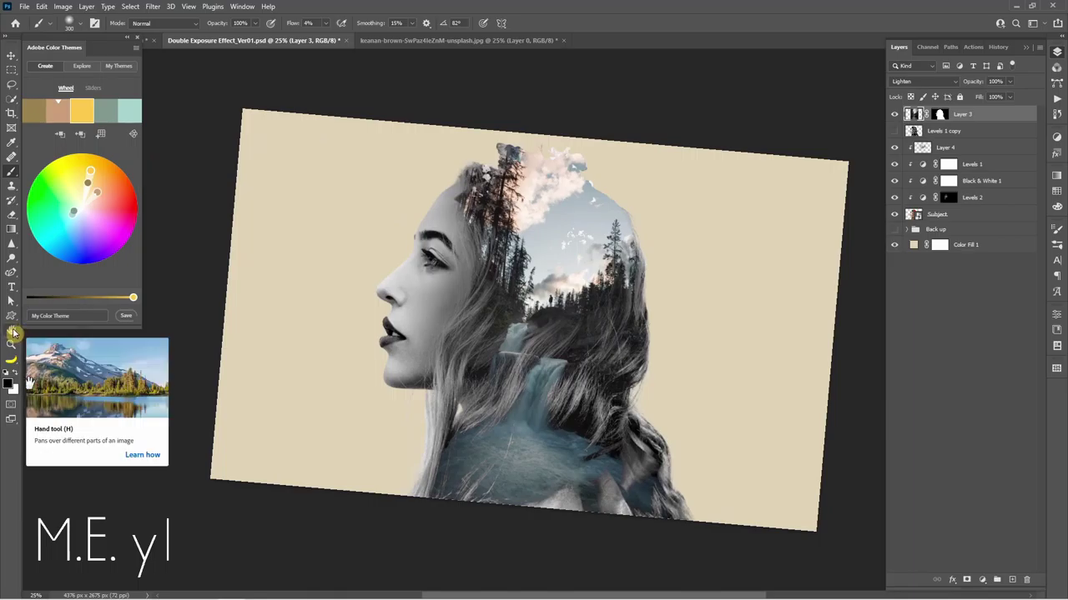
left_click(13, 333)
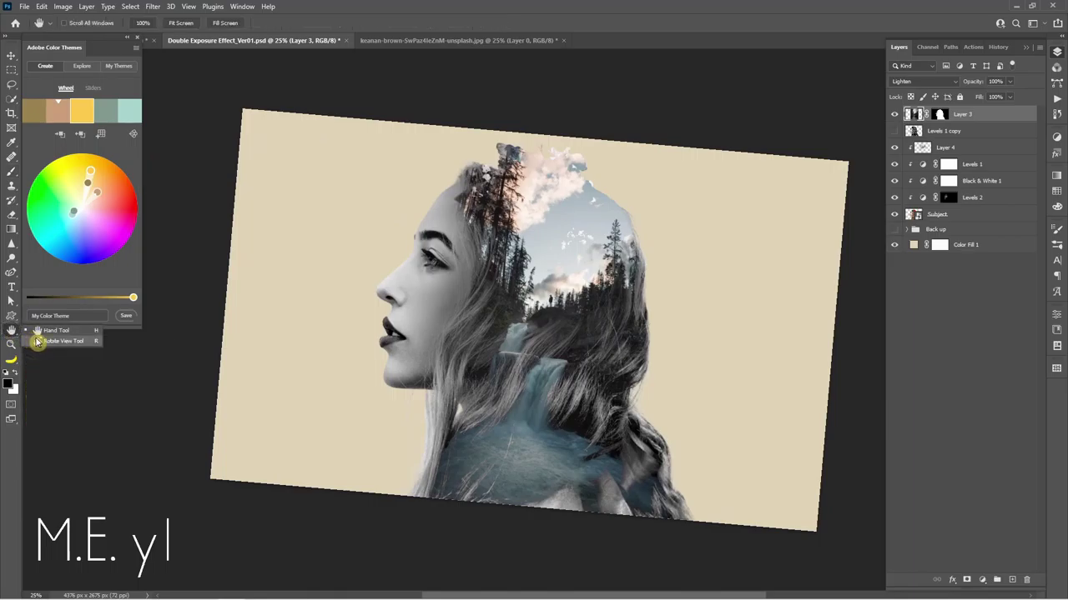
left_click(50, 346)
left_click_drag(827, 117, 793, 95)
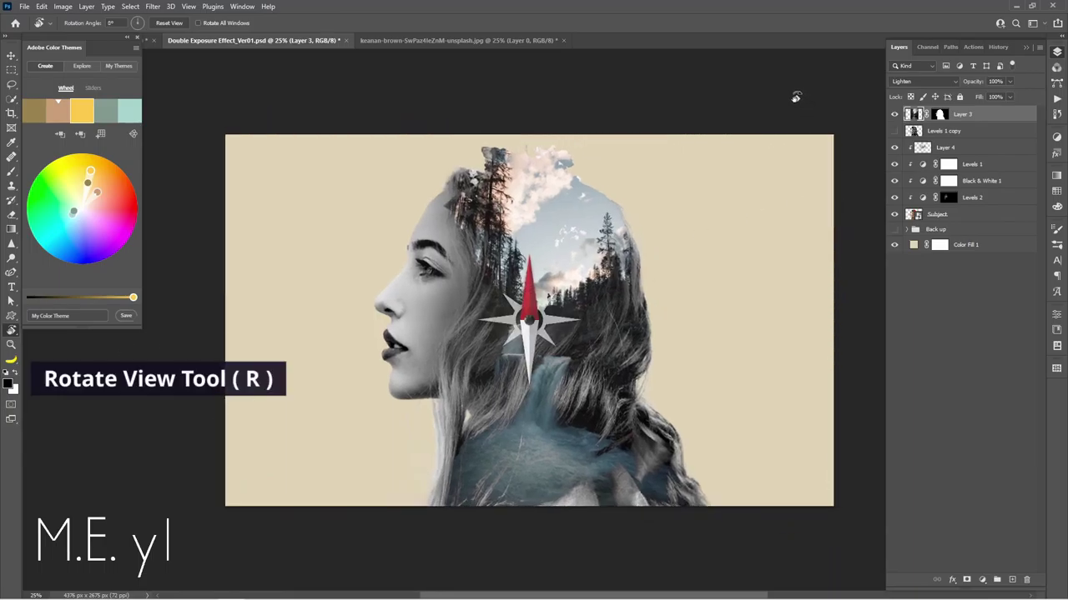
key("m")
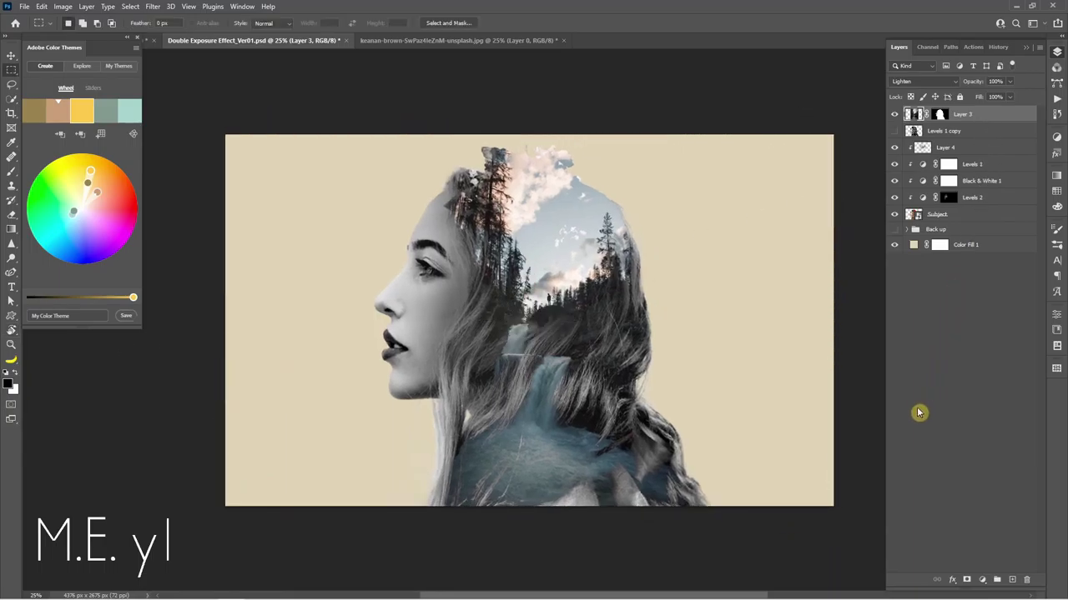
Add a soft pink Color Fill 2 layer set to Multiply blending
left_click(982, 580)
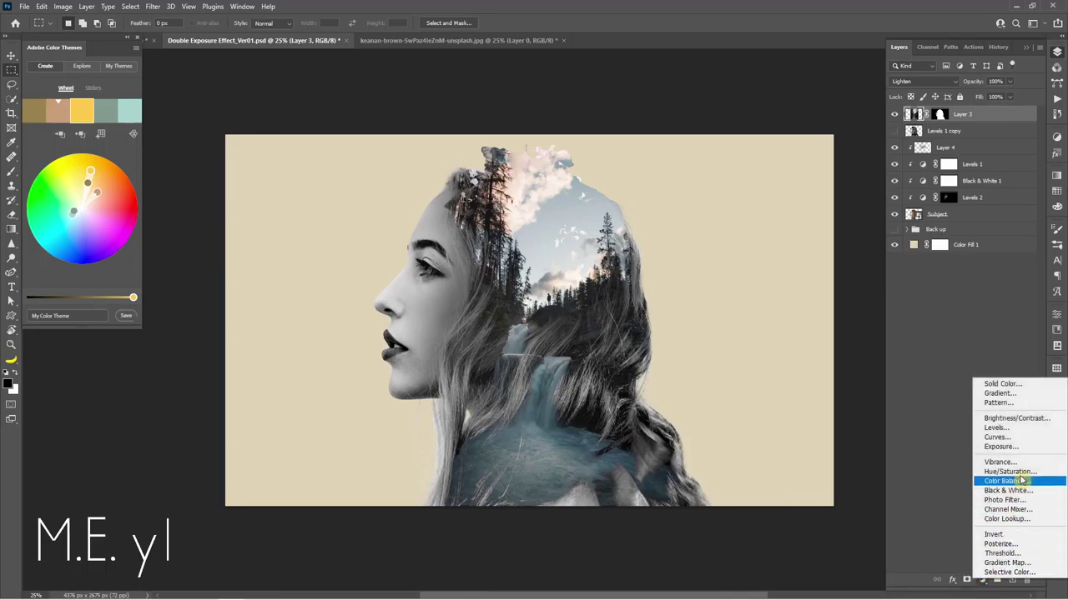
left_click(1034, 389)
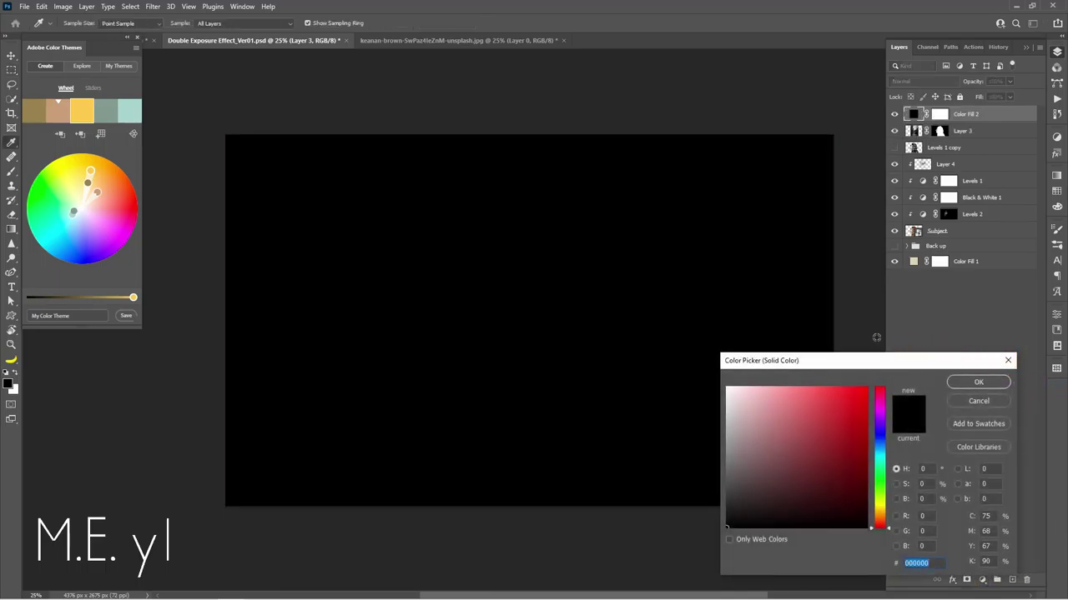
left_click(755, 400)
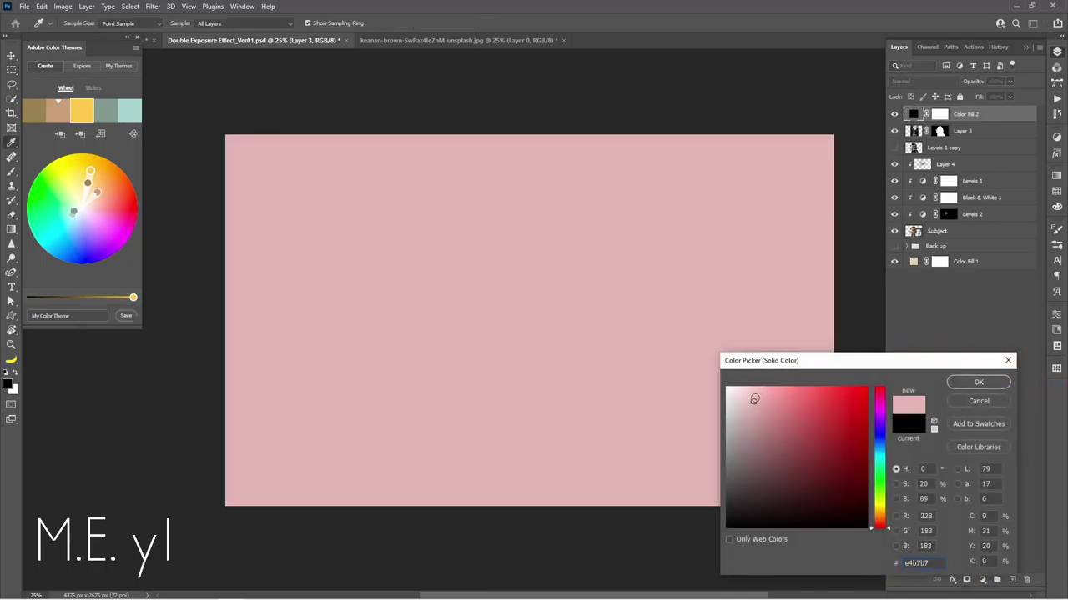
left_click(962, 382)
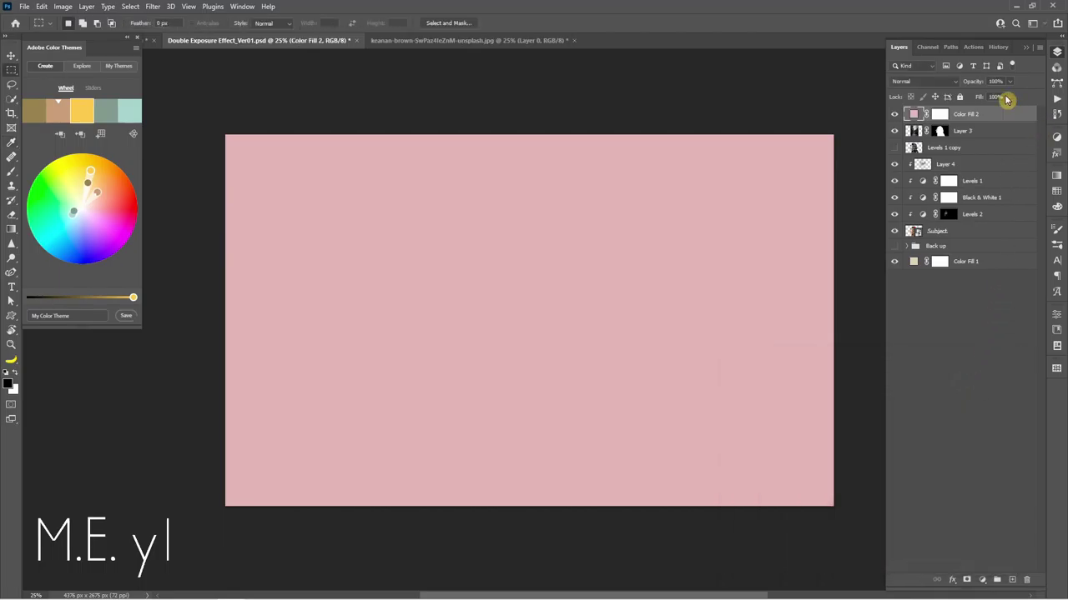
left_click(942, 82)
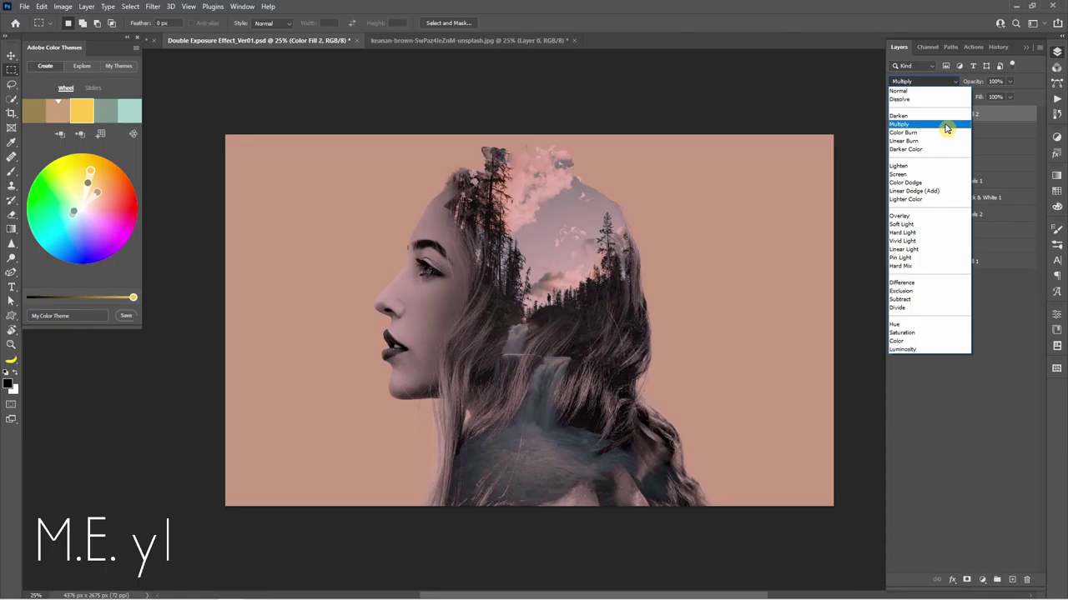
left_click(952, 123)
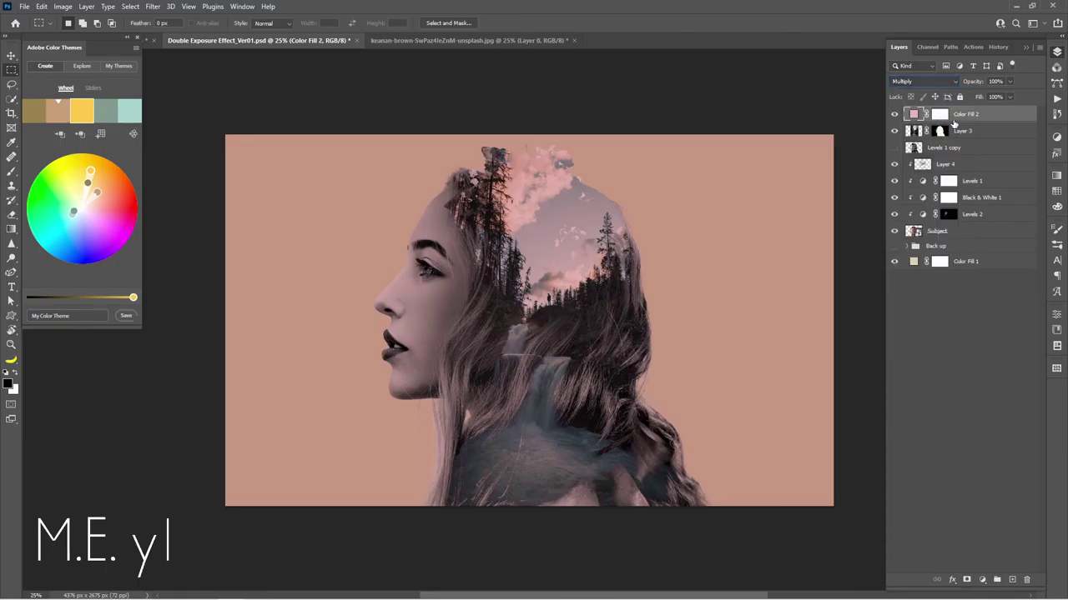
Shift Color Fill 2 toward magenta pink, set it to 67% opacity, and hide it
double_click(915, 114)
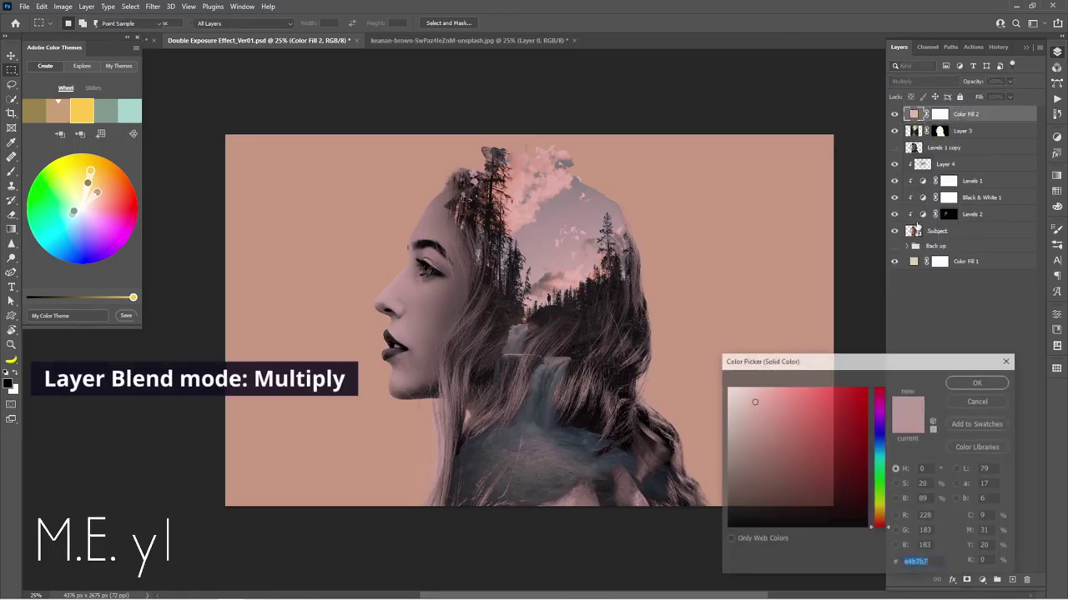
left_click(744, 403)
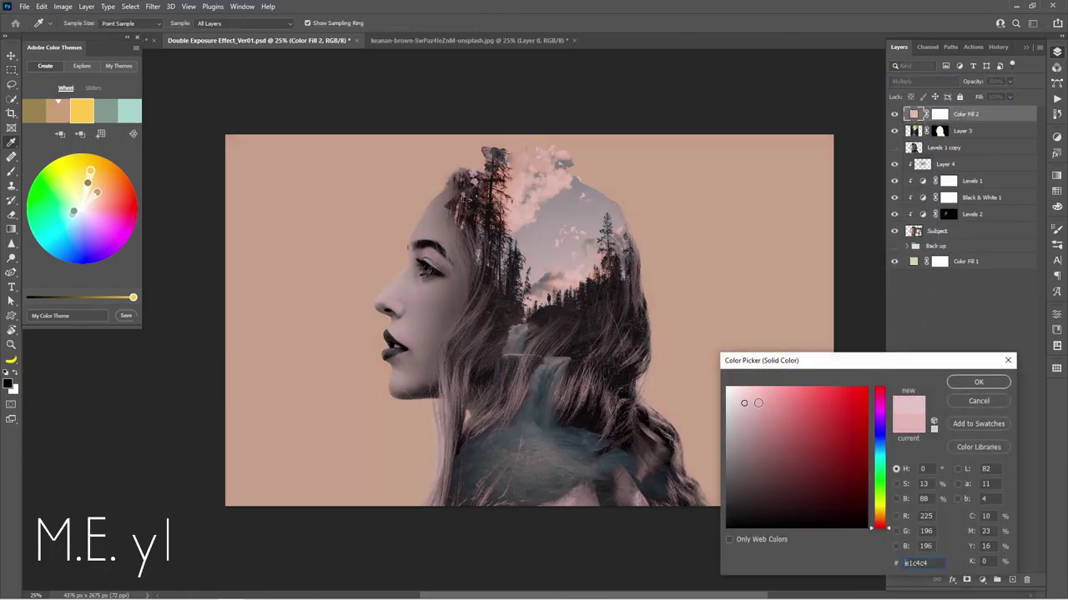
left_click(889, 399)
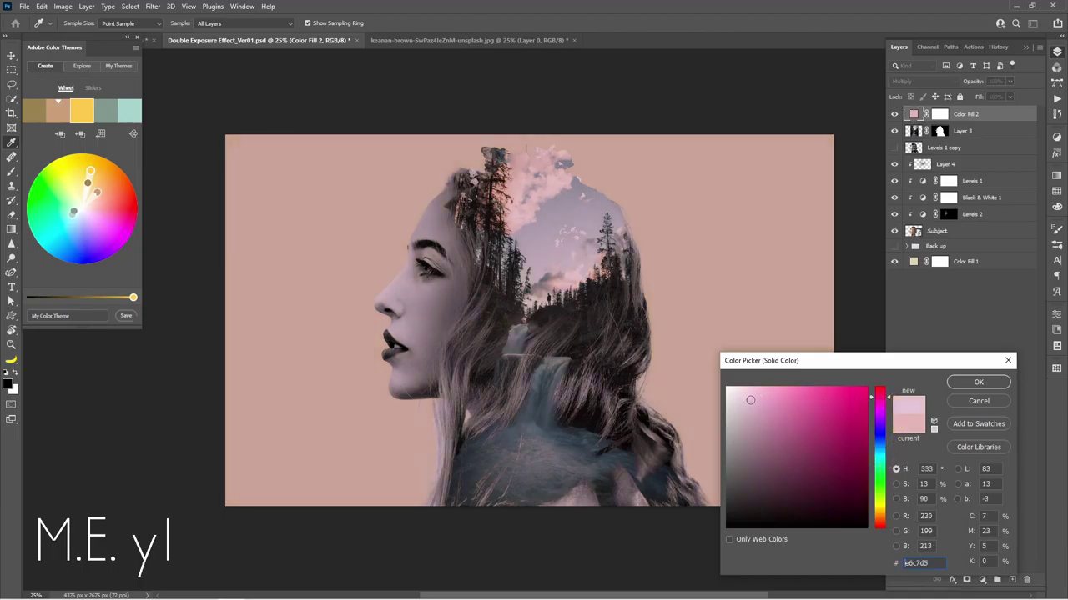
left_click_drag(748, 404, 747, 406)
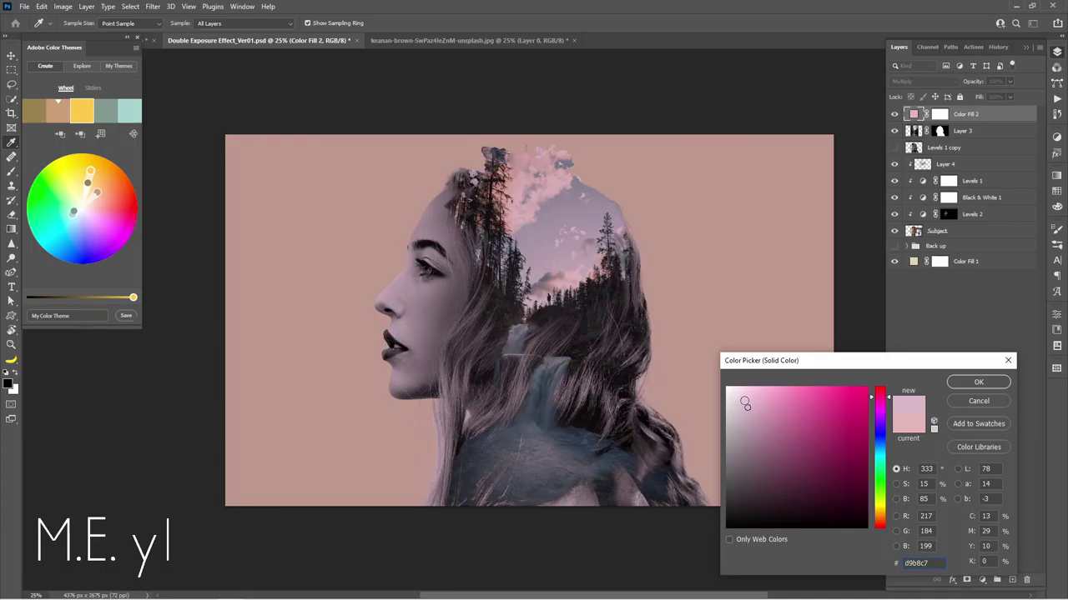
left_click(968, 382)
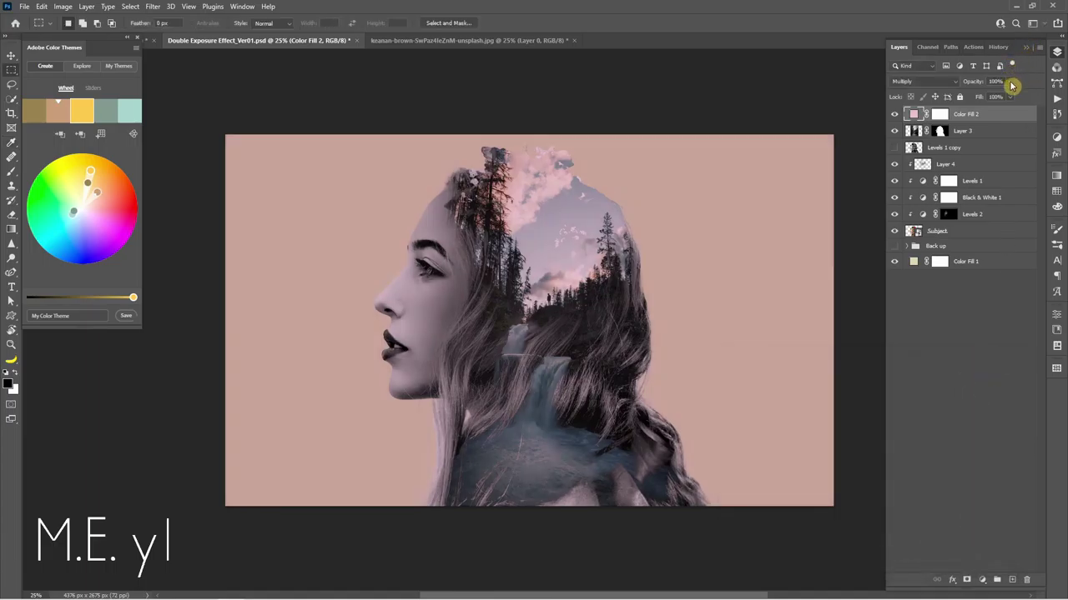
left_click(1009, 82)
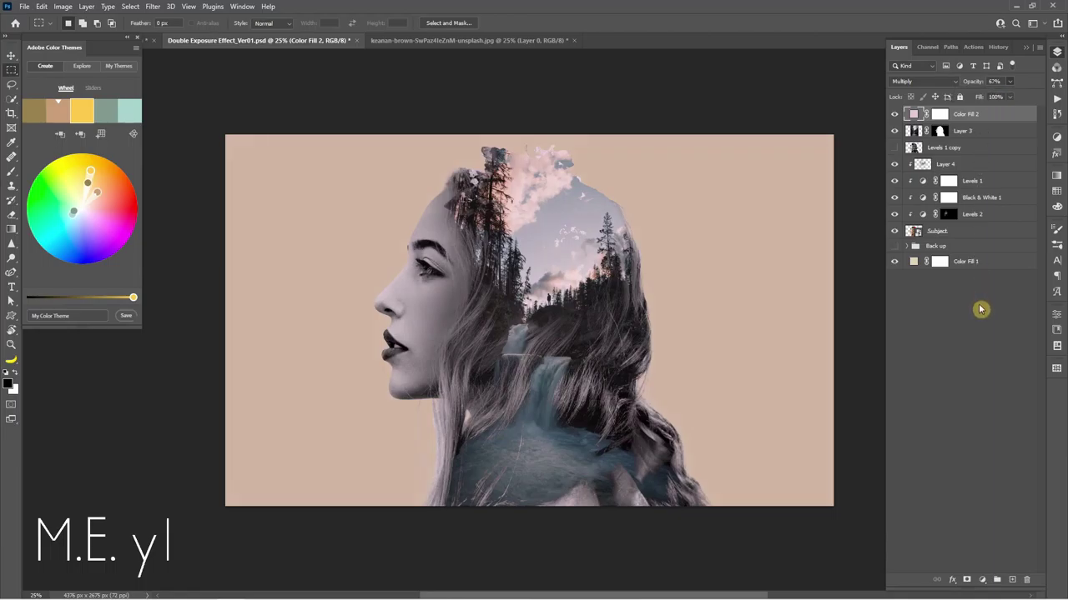
left_click(980, 305)
left_click(976, 117)
left_click(983, 580)
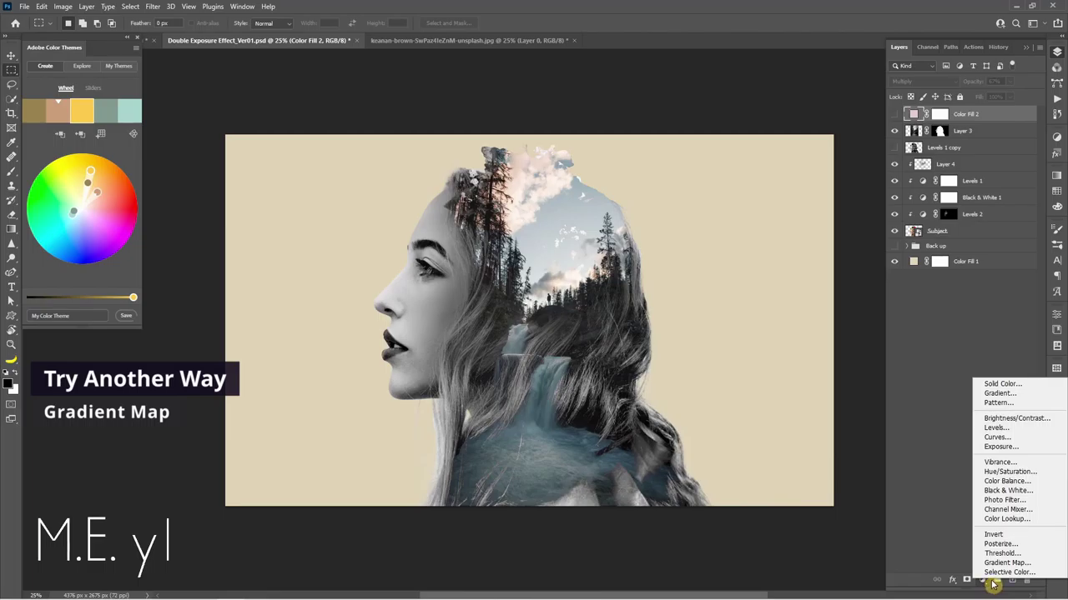
Add a Gradient Map and expand Legacy Gradients > Photographic Toning in the Gradient Editor
left_click(1007, 563)
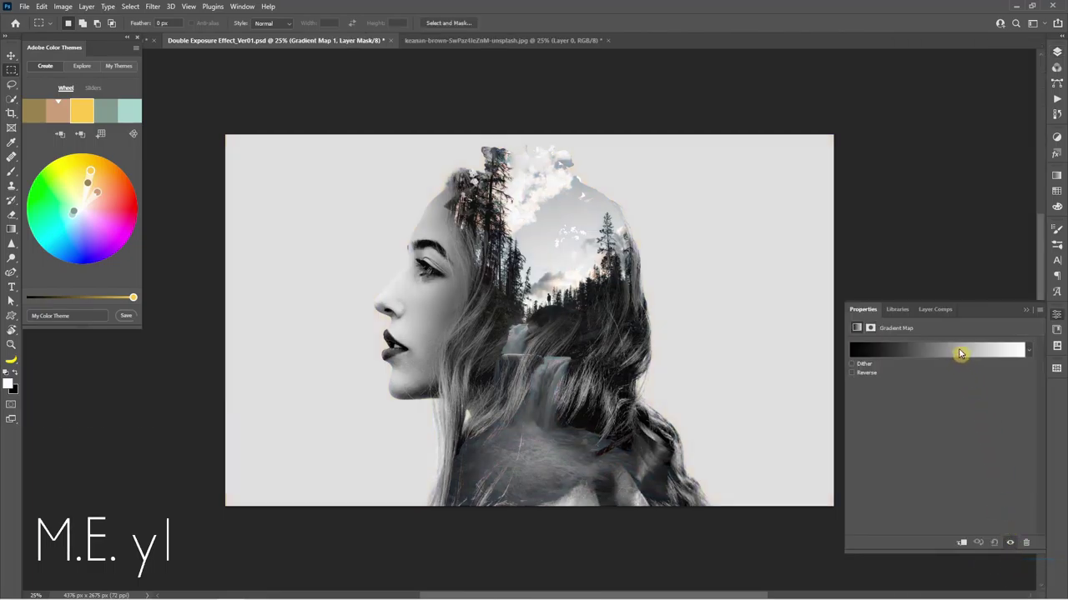
left_click(959, 354)
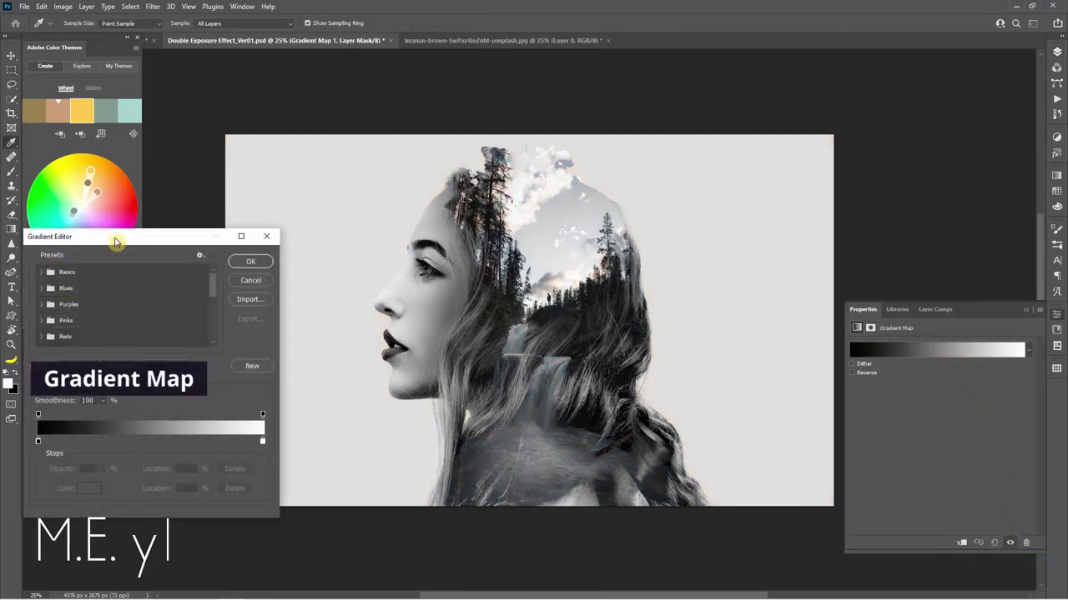
left_click_drag(116, 242, 127, 276)
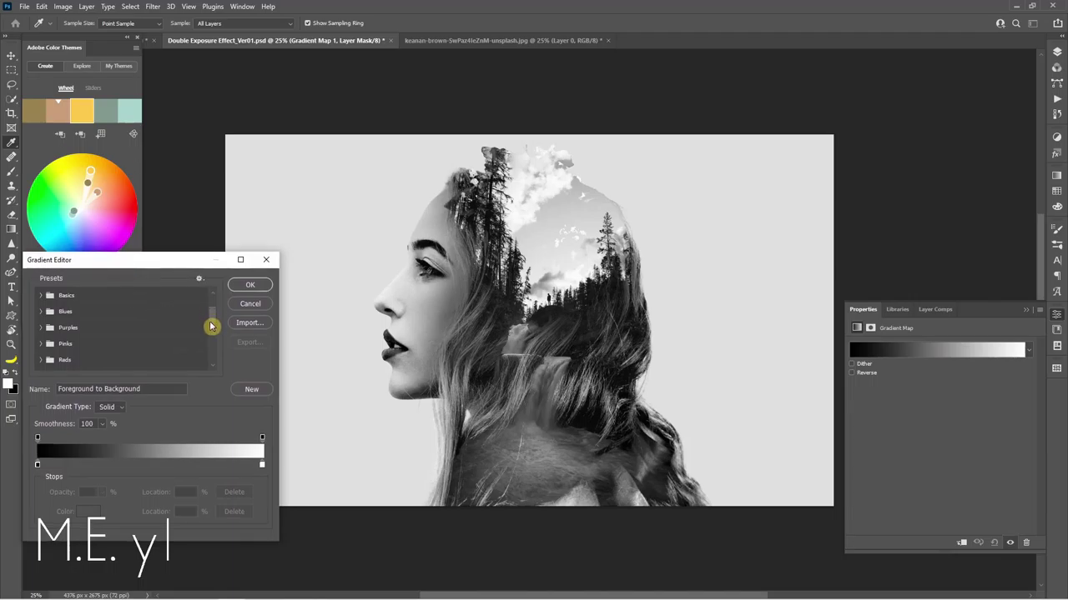
left_click_drag(212, 322, 212, 362)
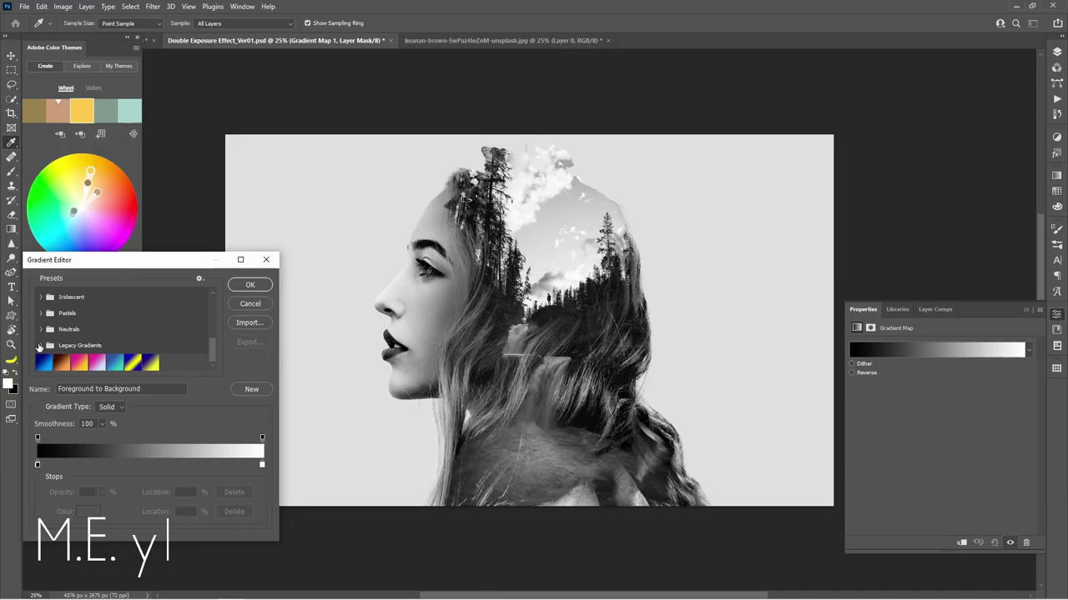
left_click(39, 348)
left_click_drag(212, 331, 217, 357)
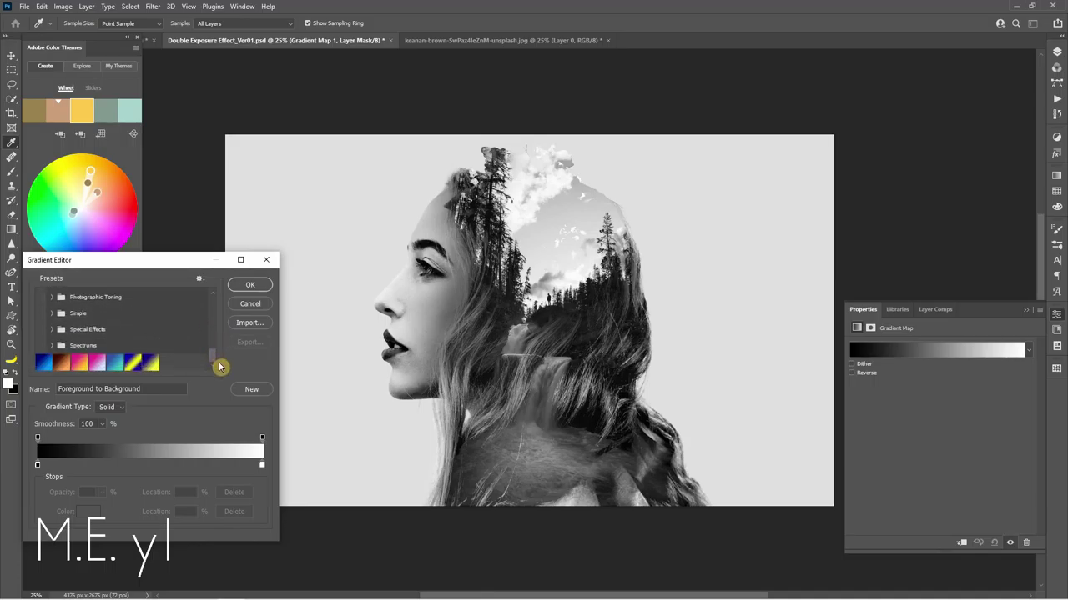
left_click(52, 297)
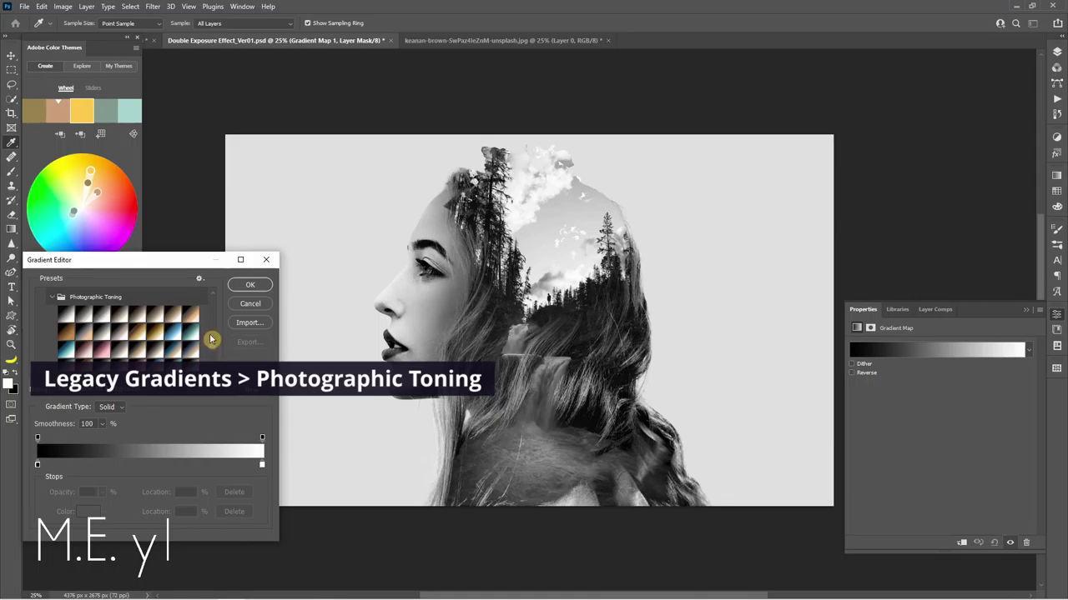
Try several toning presets and apply Cobalt-Iron 3 for slate-blue shadows and pale pink highlights
left_click(99, 320)
left_click(212, 372)
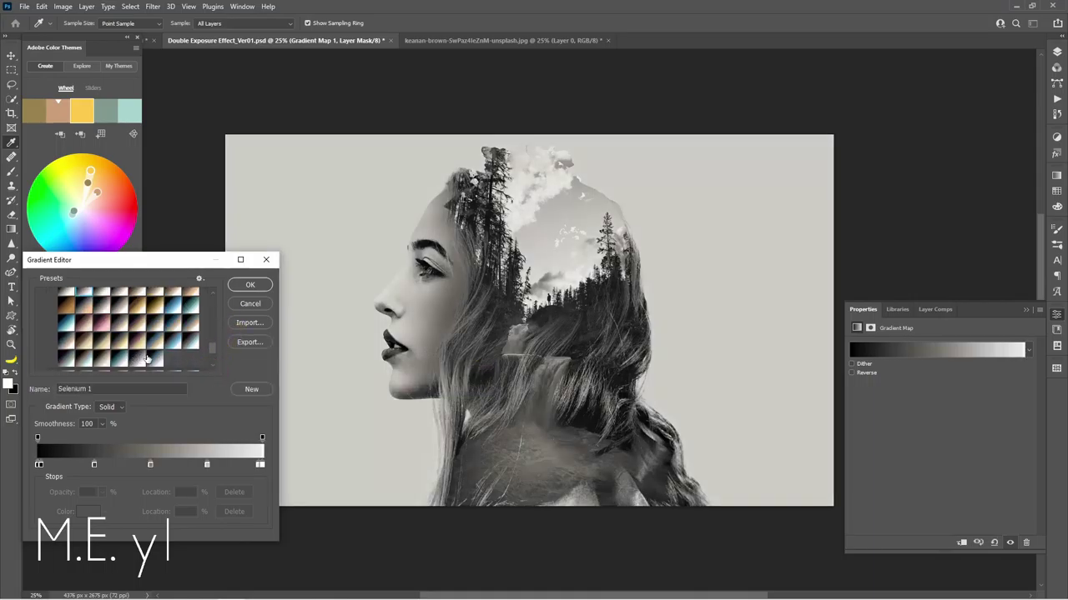
left_click(85, 343)
left_click(124, 360)
left_click(139, 361)
left_click(112, 364)
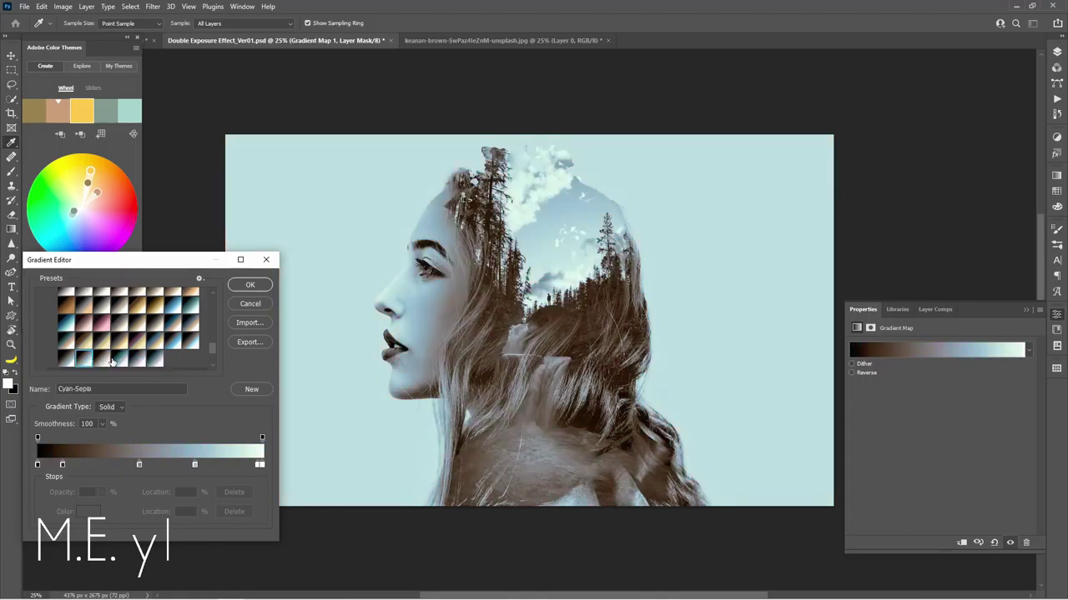
left_click(134, 316)
left_click(151, 360)
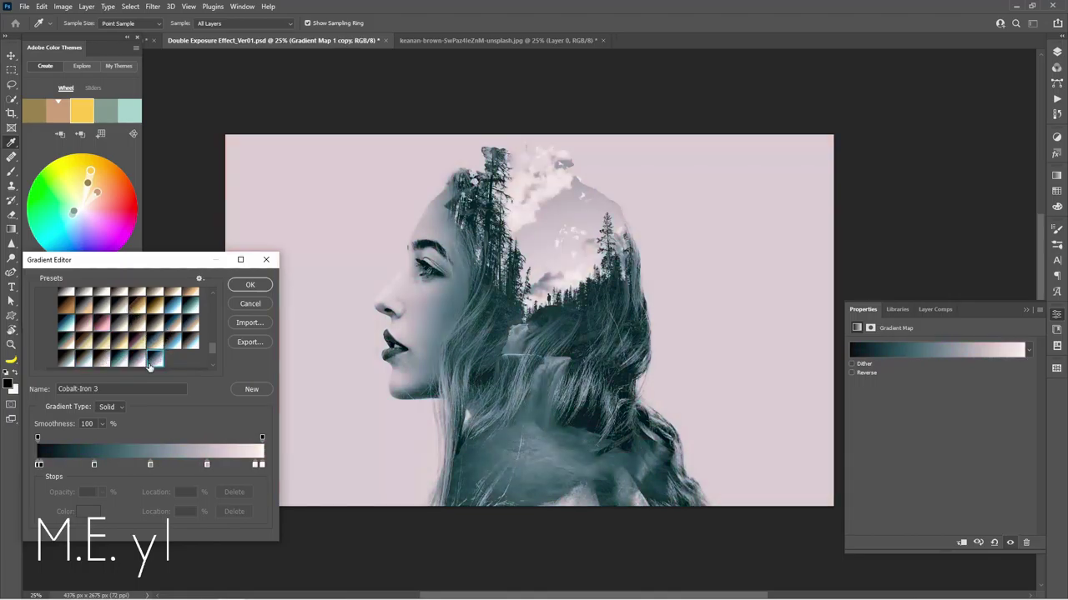
left_click(140, 360)
left_click(153, 360)
left_click(249, 285)
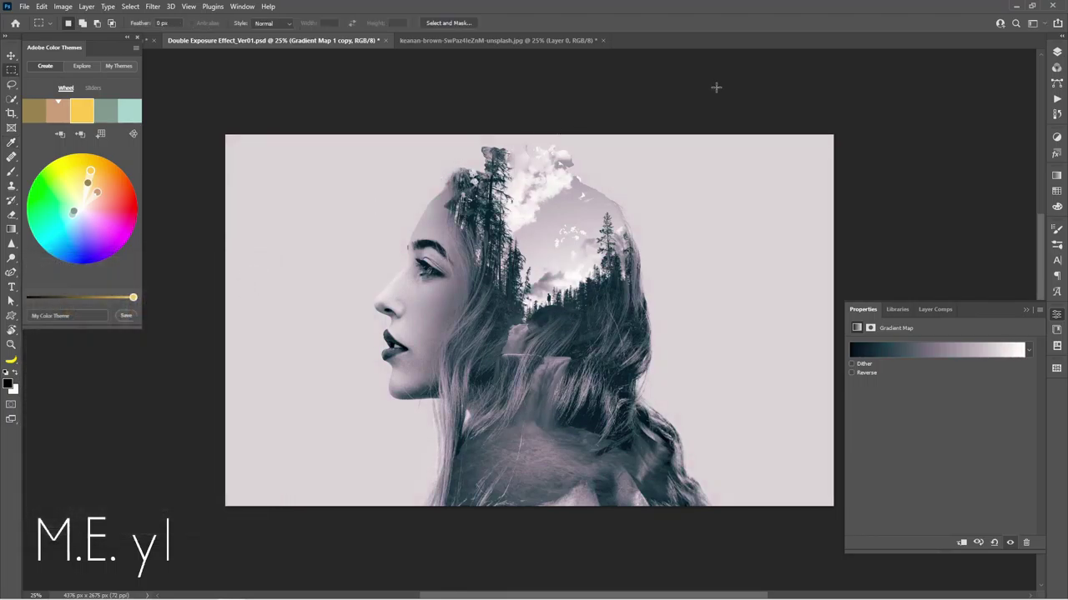
Move Color Fill 2 above Gradient Map 1 copy, make it visible, and set 55% opacity
left_click(1058, 53)
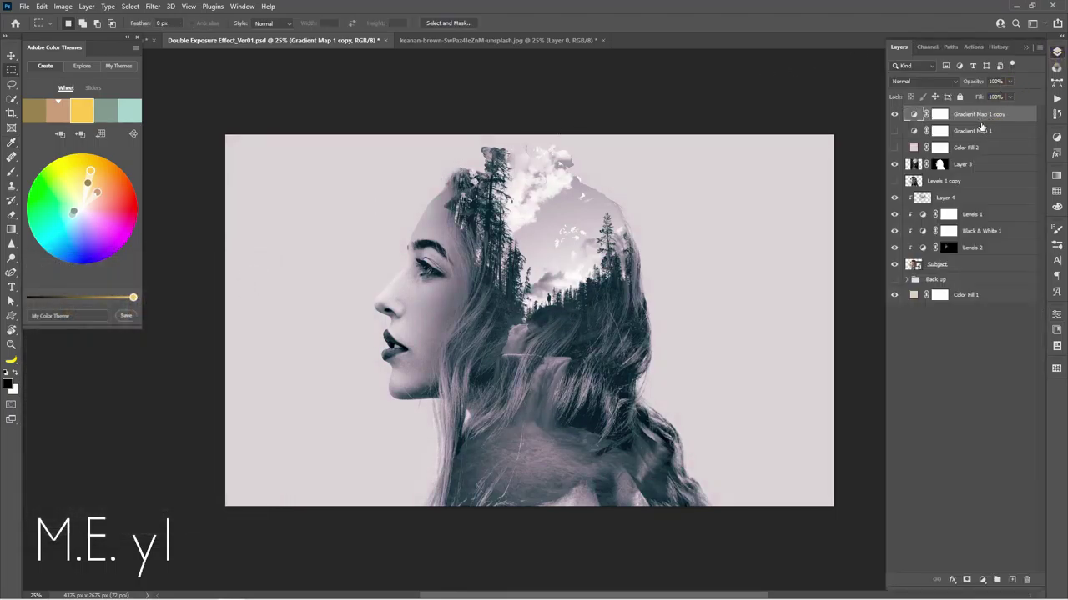
left_click_drag(971, 147, 986, 114)
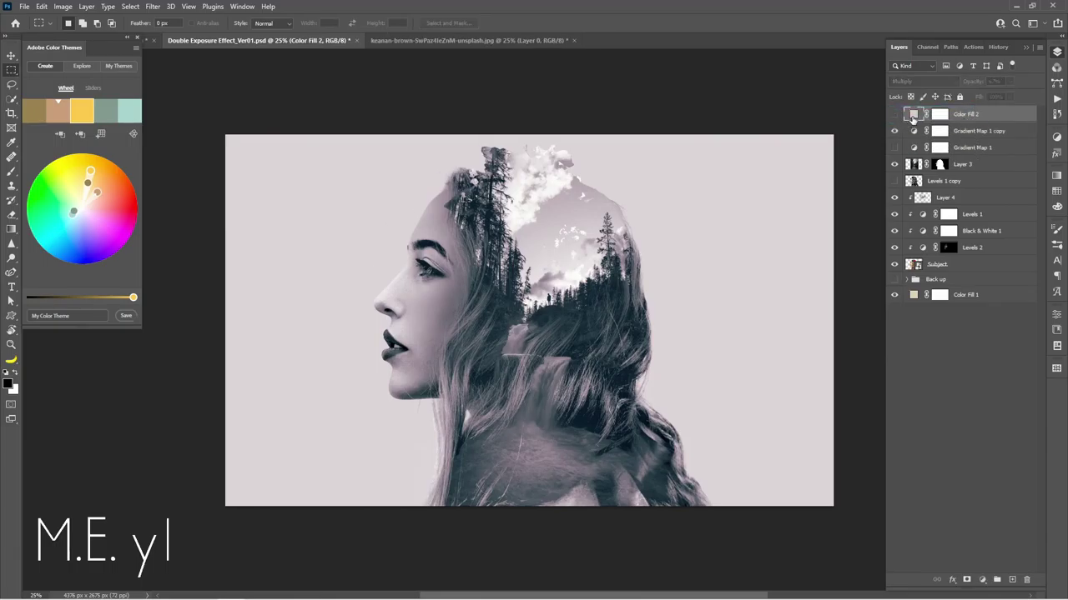
left_click(895, 114)
left_click(1009, 82)
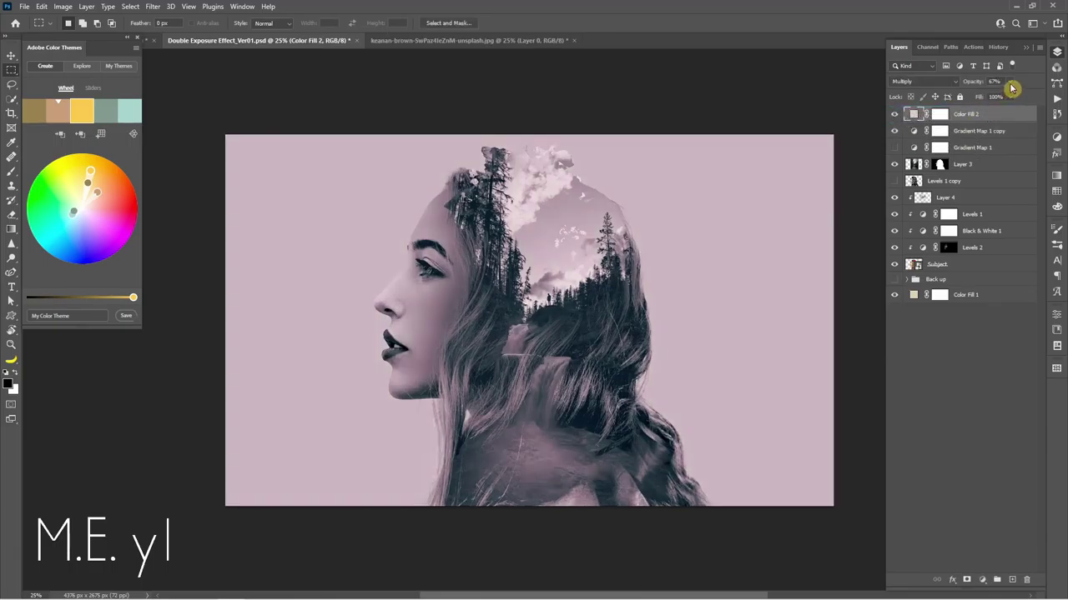
left_click_drag(1004, 97, 1006, 98)
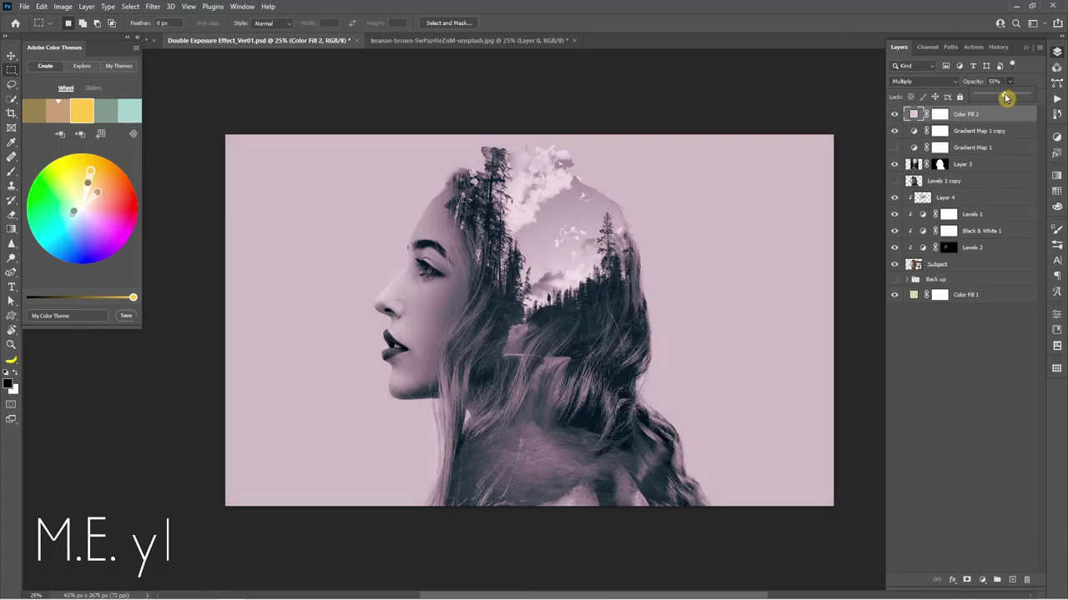
left_click(912, 119)
Hide Color Fill 2 and Gradient Map 1 copy, and select Gradient Map 1
left_click(895, 115)
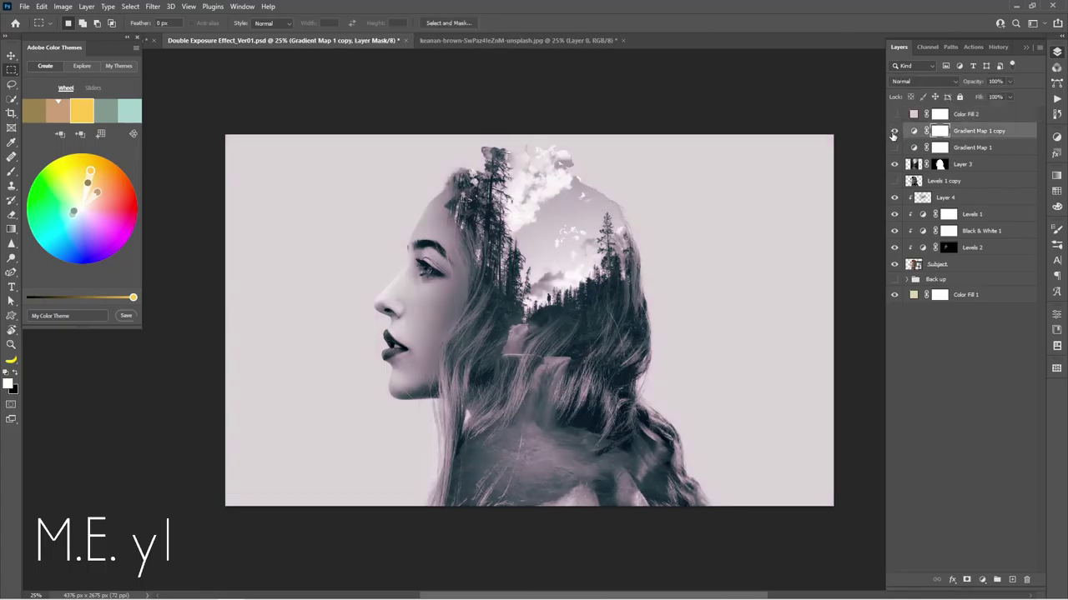
left_click(894, 133)
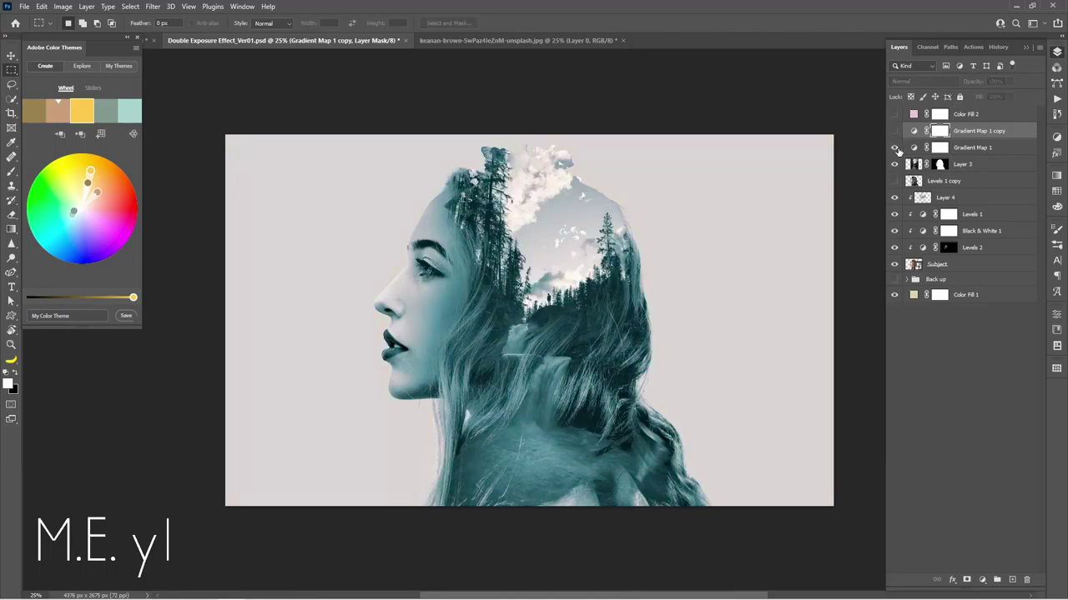
left_click(980, 149)
Give Gradient Map 1 the Sepia Highlights 2 gradient after trying cyan and Copper 2 presets
double_click(937, 151)
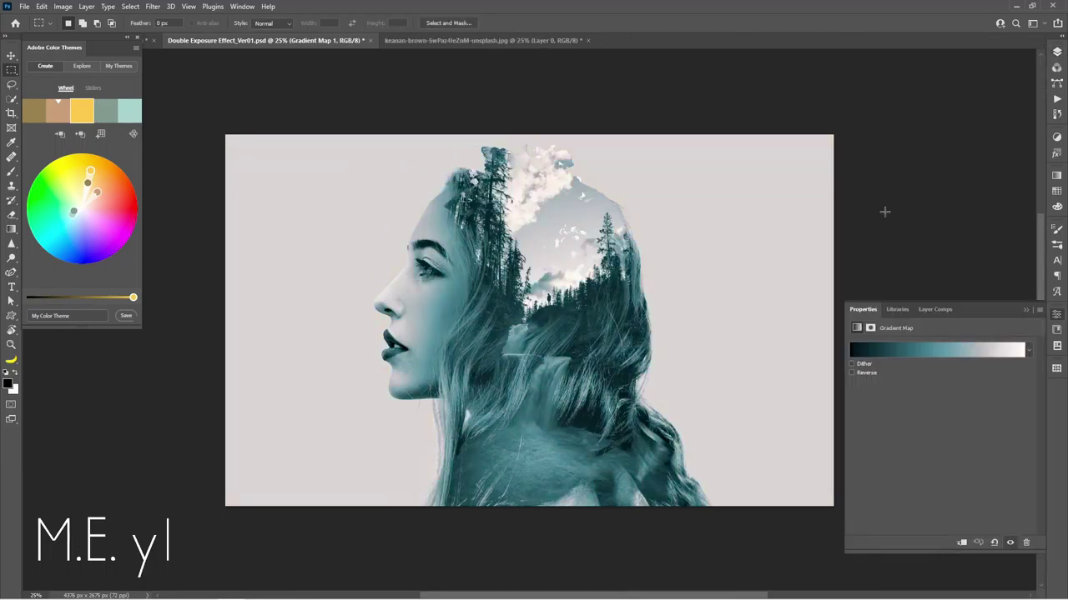
left_click(905, 350)
scroll(209, 317, "down", 2)
scroll(209, 317, "down", 2)
scroll(205, 310, "down", 2)
scroll(213, 370, "down", 2)
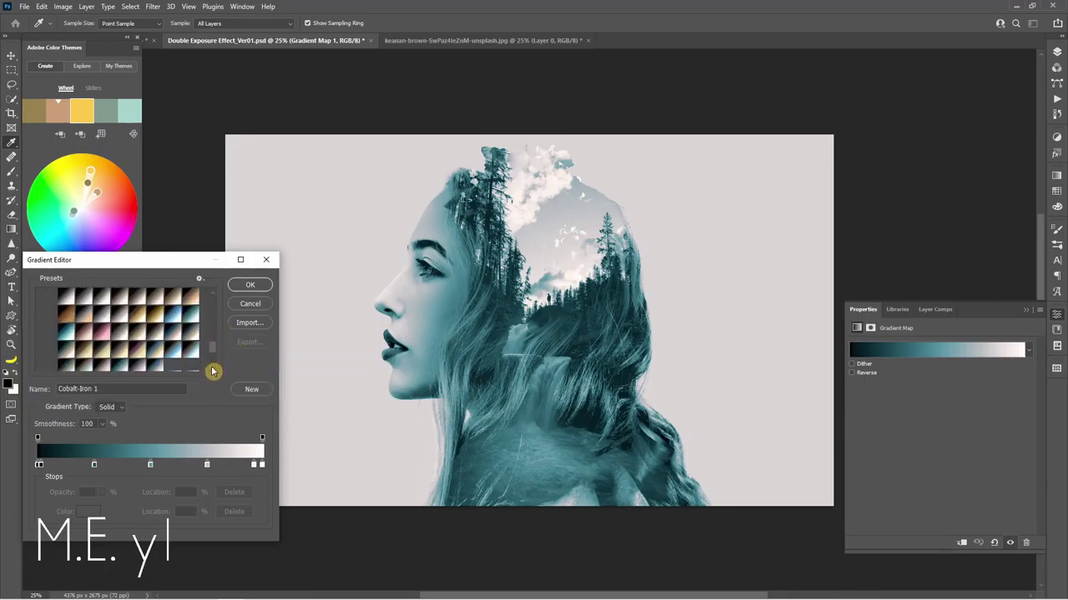
scroll(212, 370, "down", 1)
left_click(86, 327)
left_click(122, 327)
left_click(106, 309)
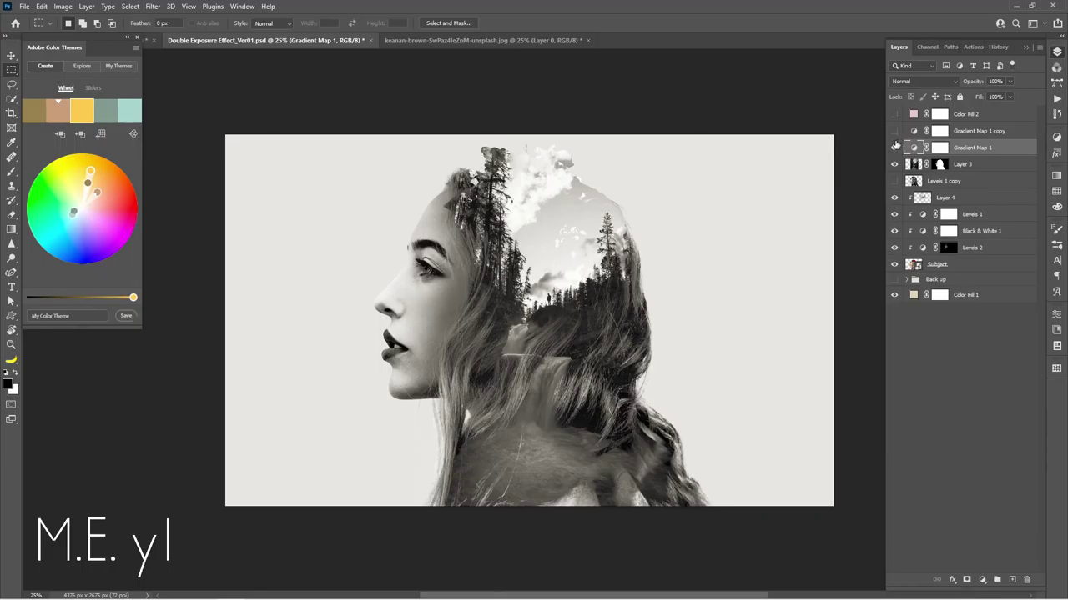
Keep Gradient Map 1 copy hidden while showing Color Fill 2 and Gradient Map 1
left_click(895, 131)
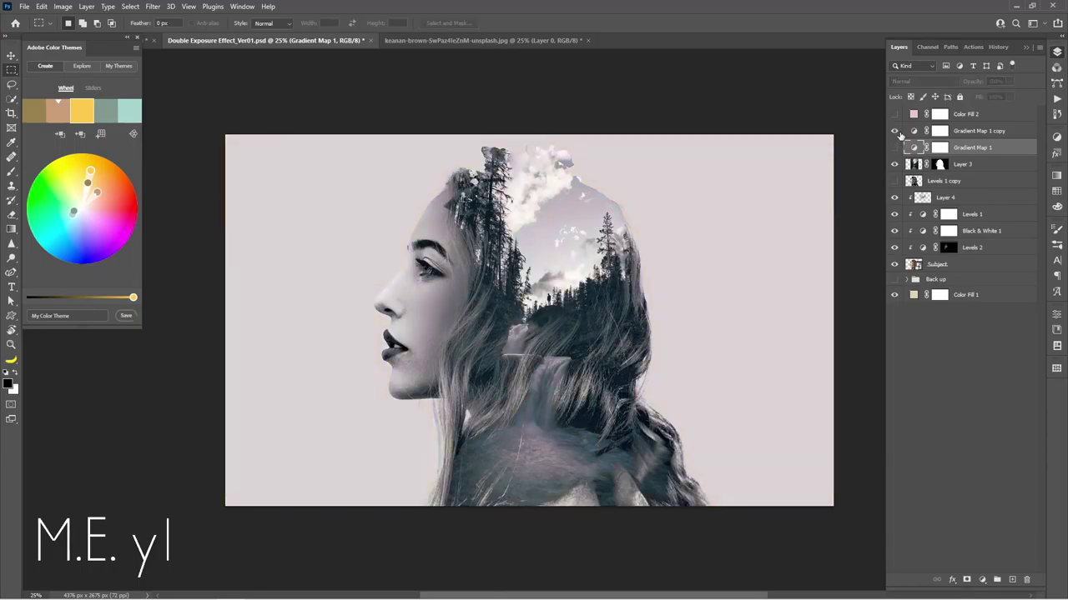
left_click(895, 116)
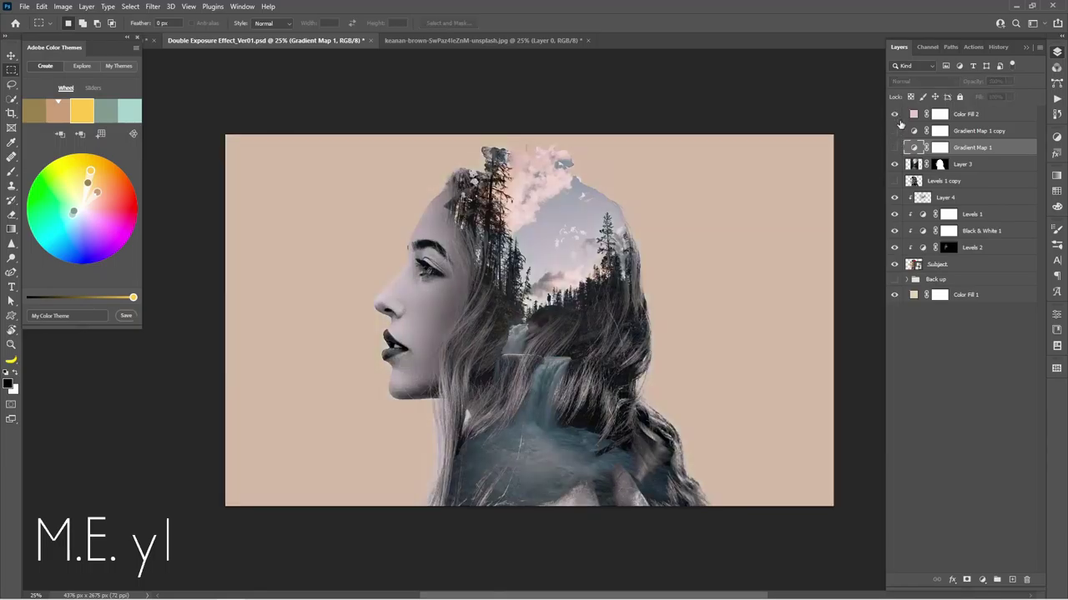
left_click(895, 148)
Stamp all visible layers into a merged Layer 5 and desaturate it
key("ctrl+shift+alt+e")
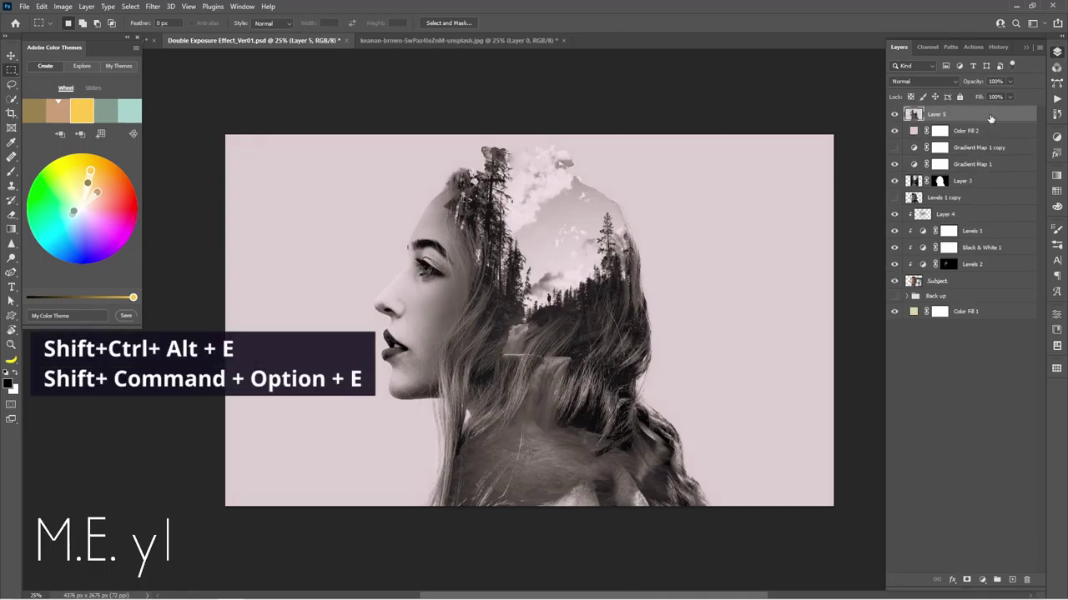
key("i")
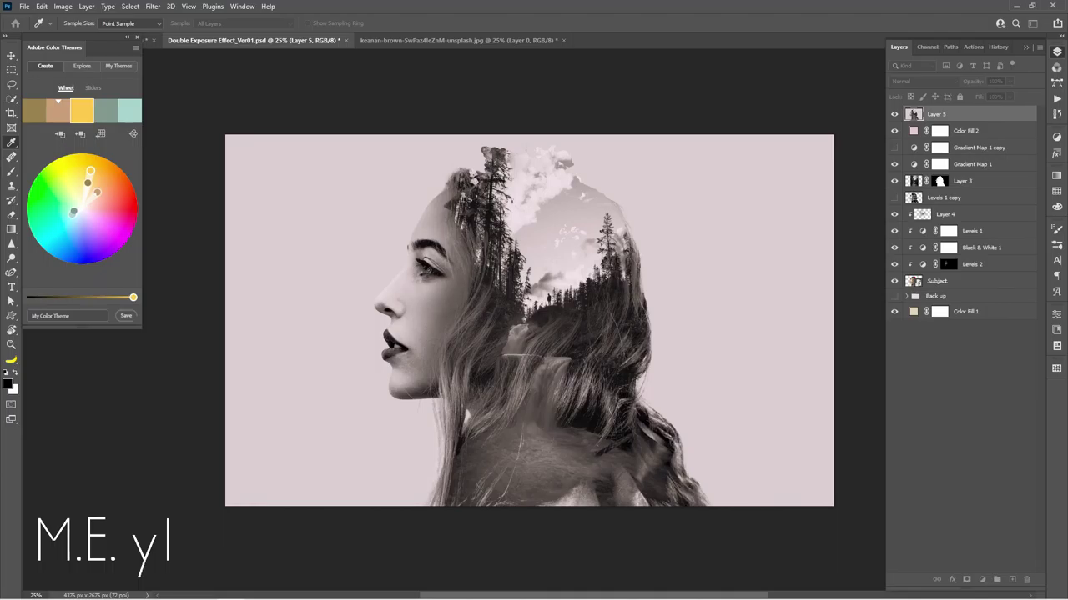
key("m")
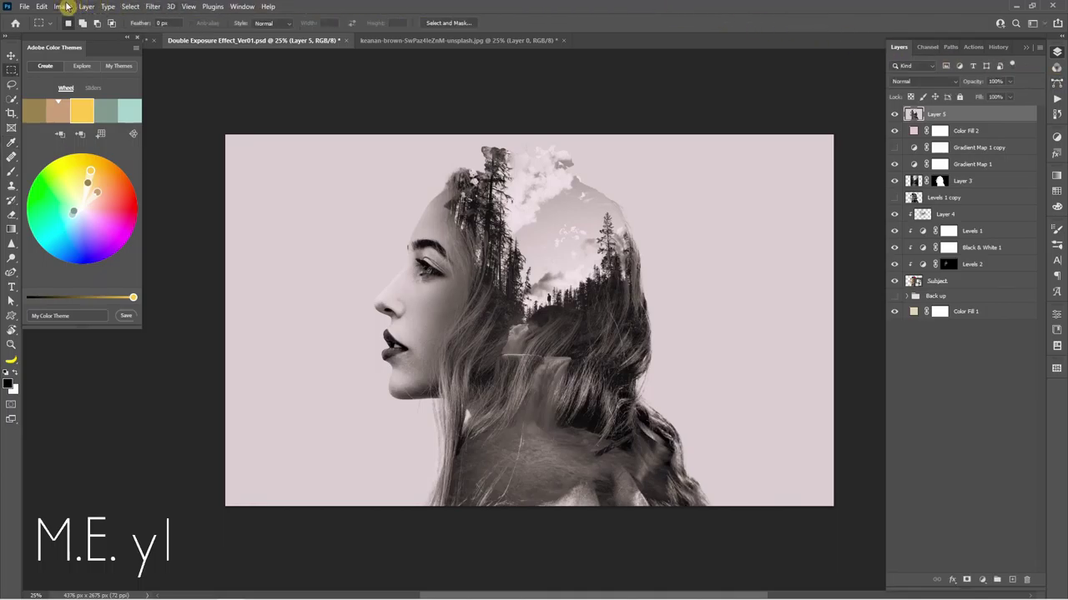
left_click(64, 7)
mouse_move(77, 35)
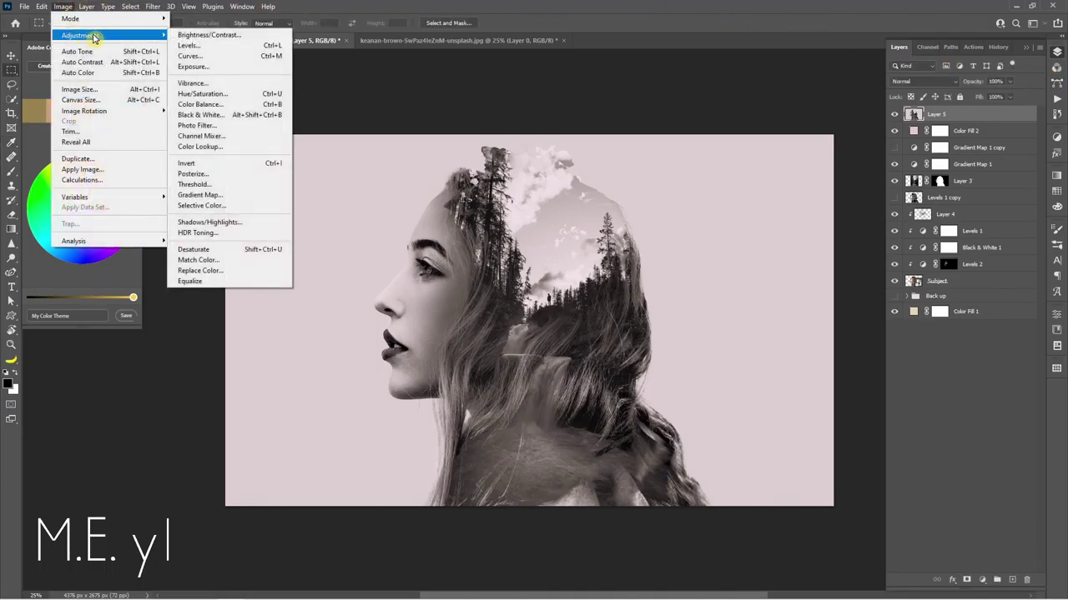
left_click(239, 250)
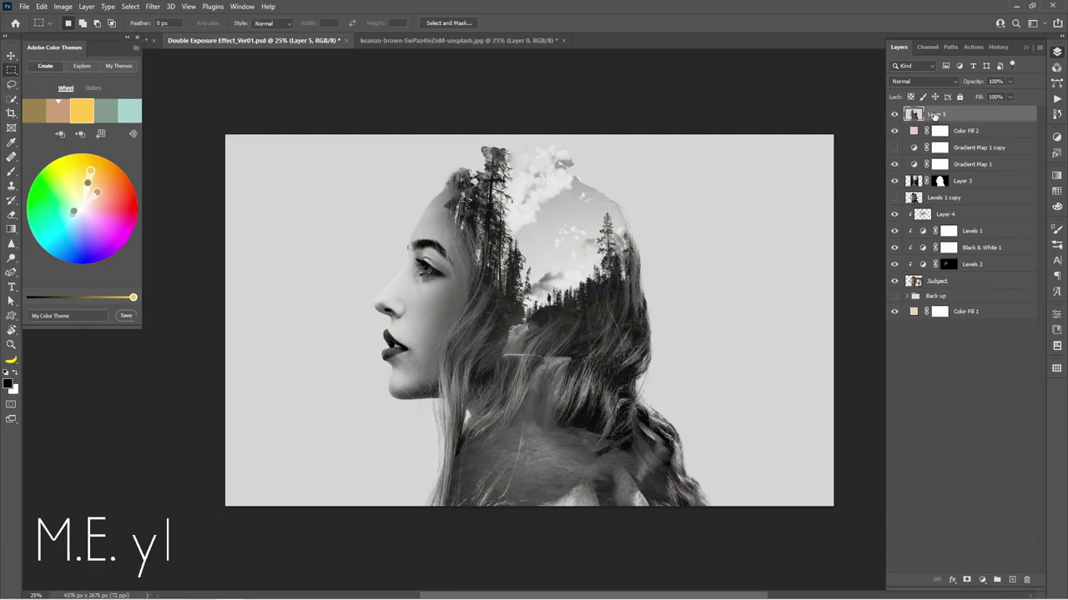
Blend Layer 5 in Soft Light at 45% opacity, toggling it off and on to compare
mouse_move(1009, 86)
left_mouse_down()
mouse_move(972, 97)
mouse_move(1025, 100)
left_mouse_up()
left_click(939, 84)
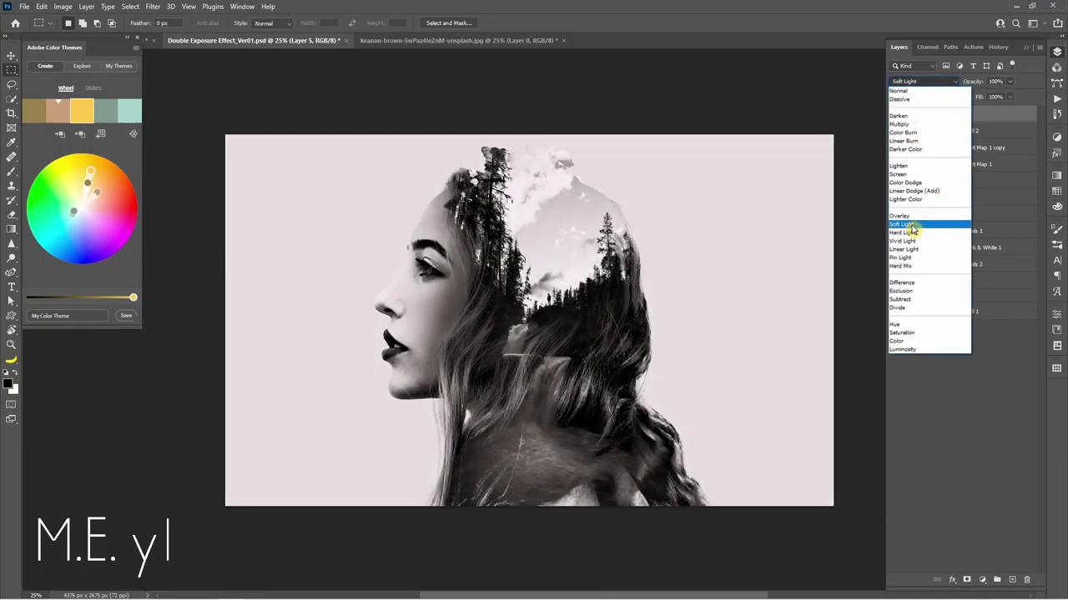
left_click(911, 225)
left_click(1009, 81)
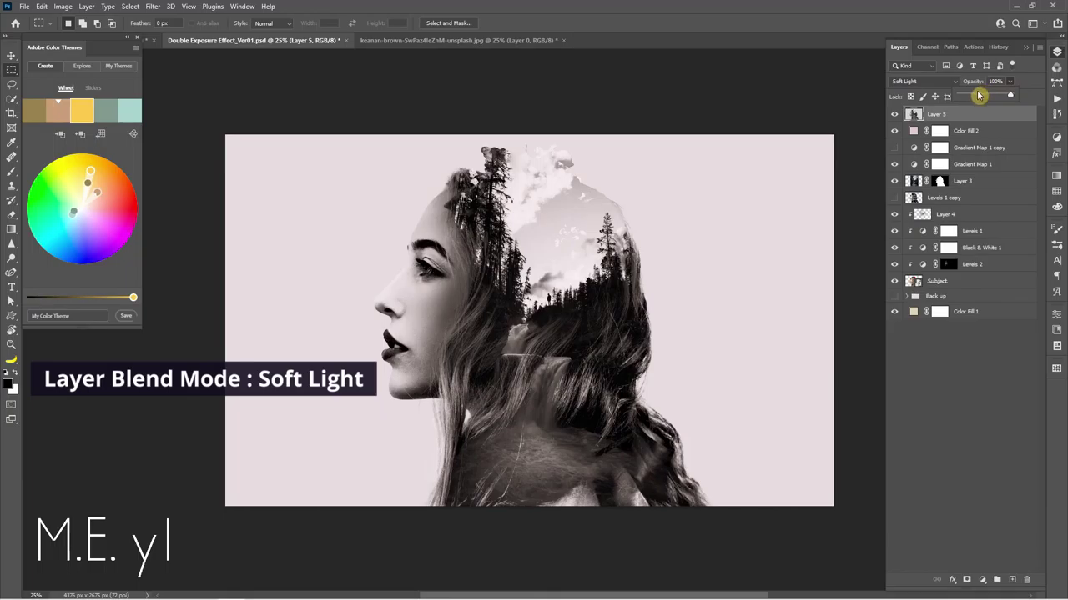
left_click(978, 97)
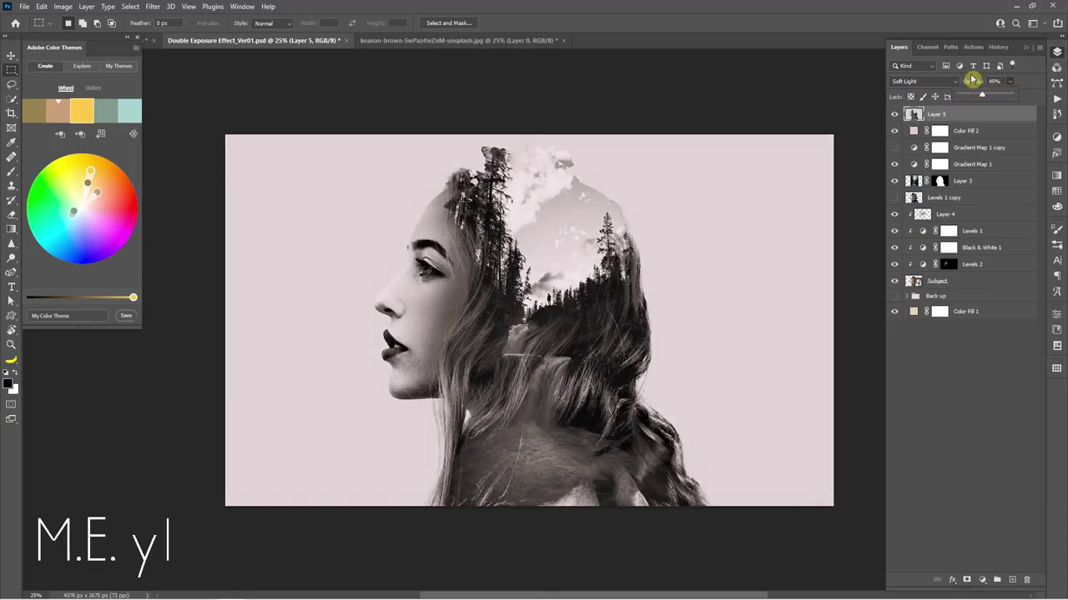
left_click(895, 115)
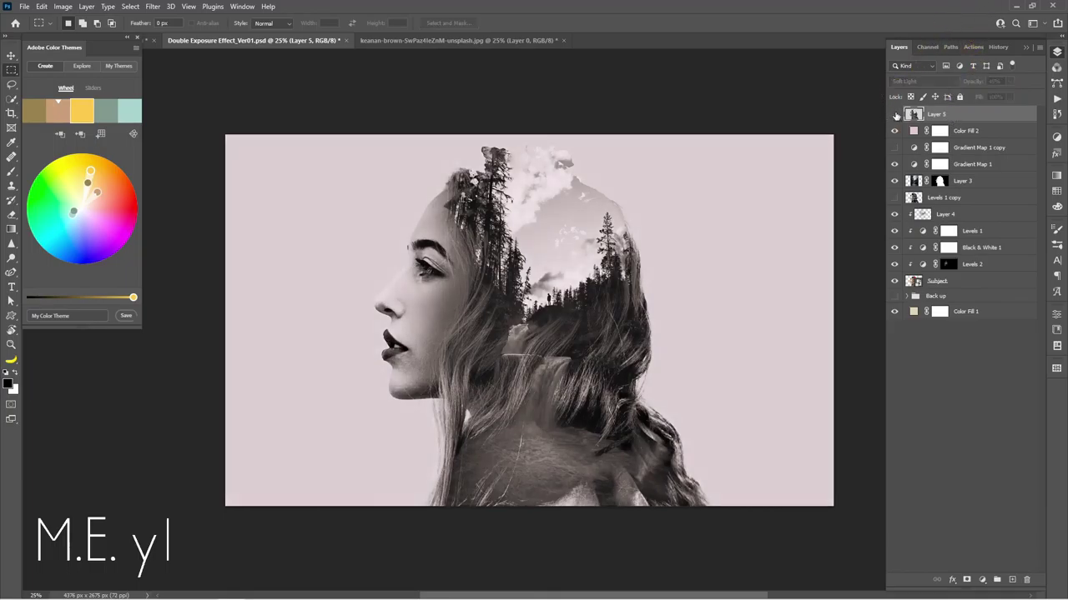
left_click(894, 114)
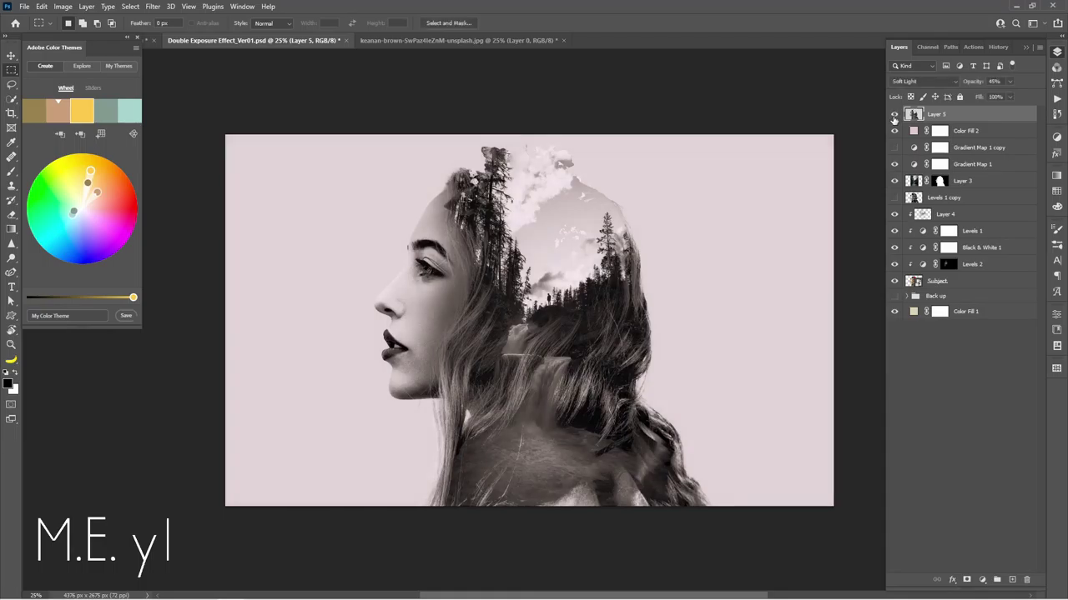
Lower Layer 5's opacity to 24%, then hide Layer 5
key("2")
key("4")
scroll(651, 330, "up", 1)
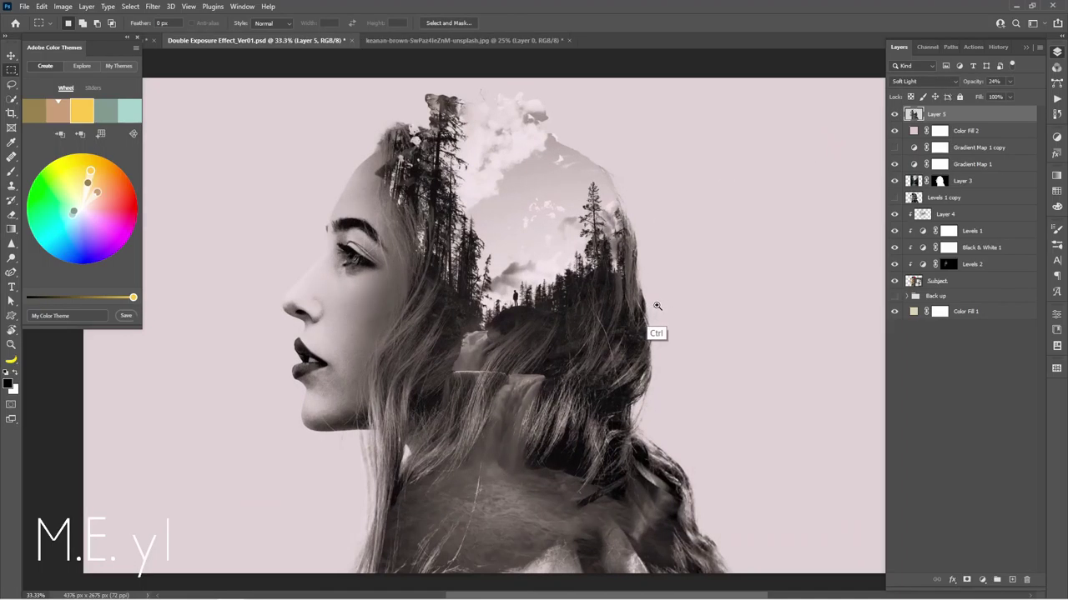
left_click(895, 115)
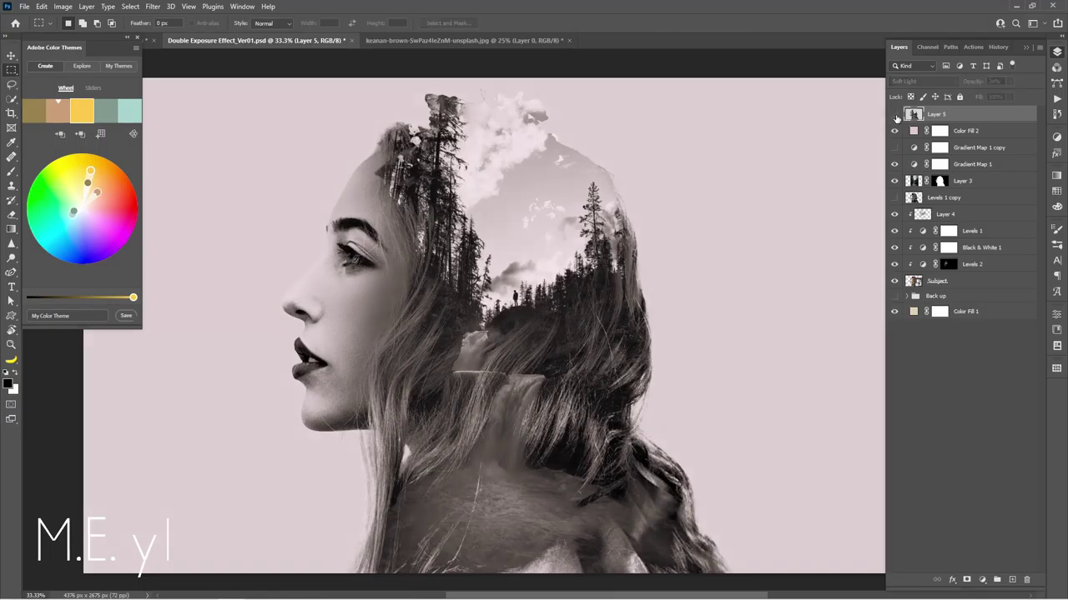
Stamp the visible composite above Color Fill 2 as Layer 6 and convert it to a Smart Object
left_click(973, 132)
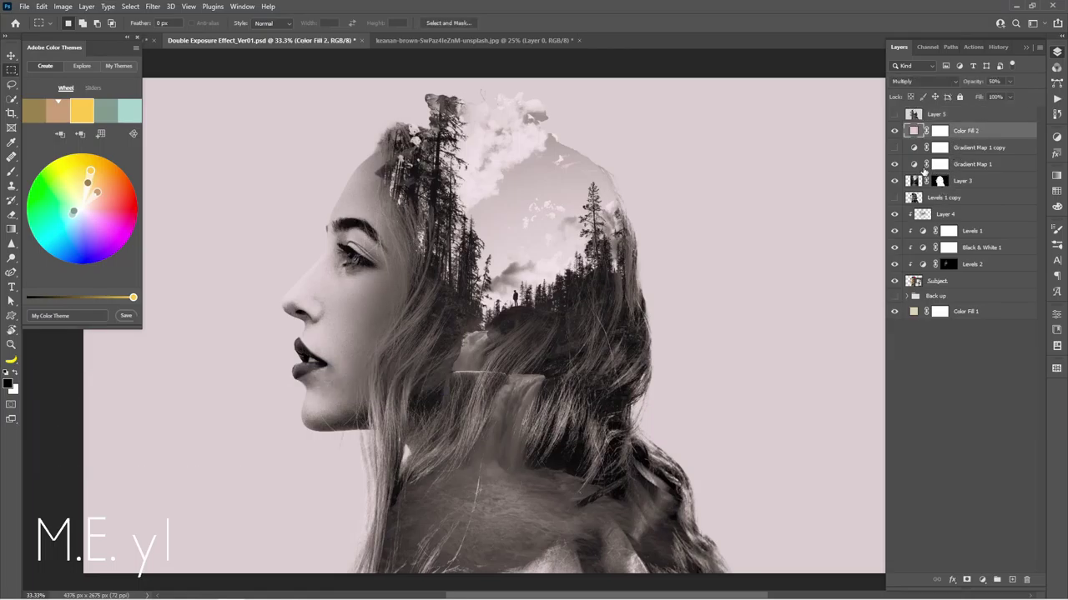
key("ctrl+shift+alt+e")
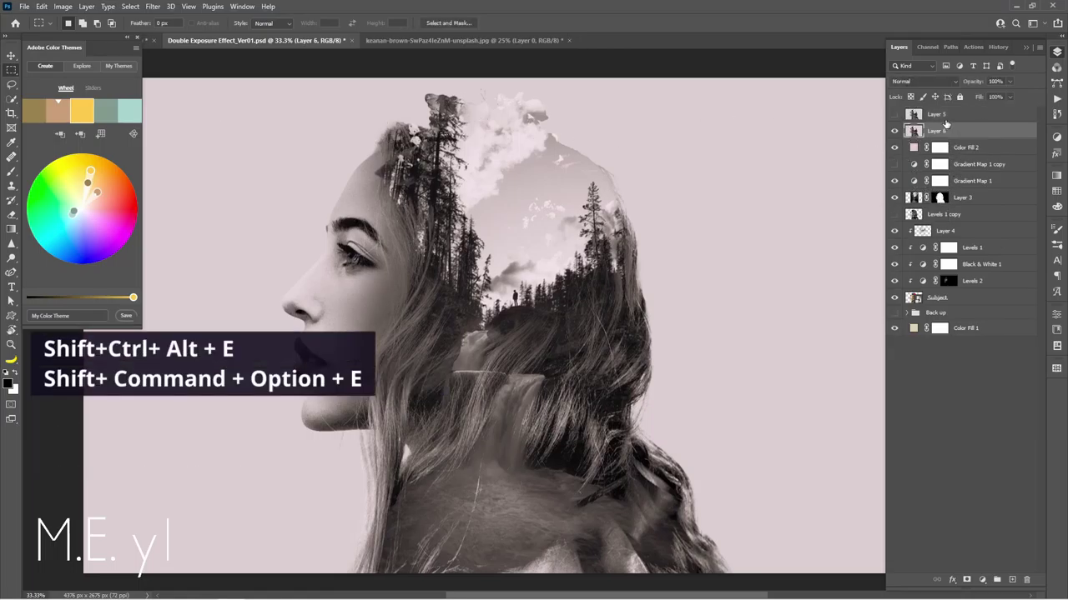
right_click(969, 130)
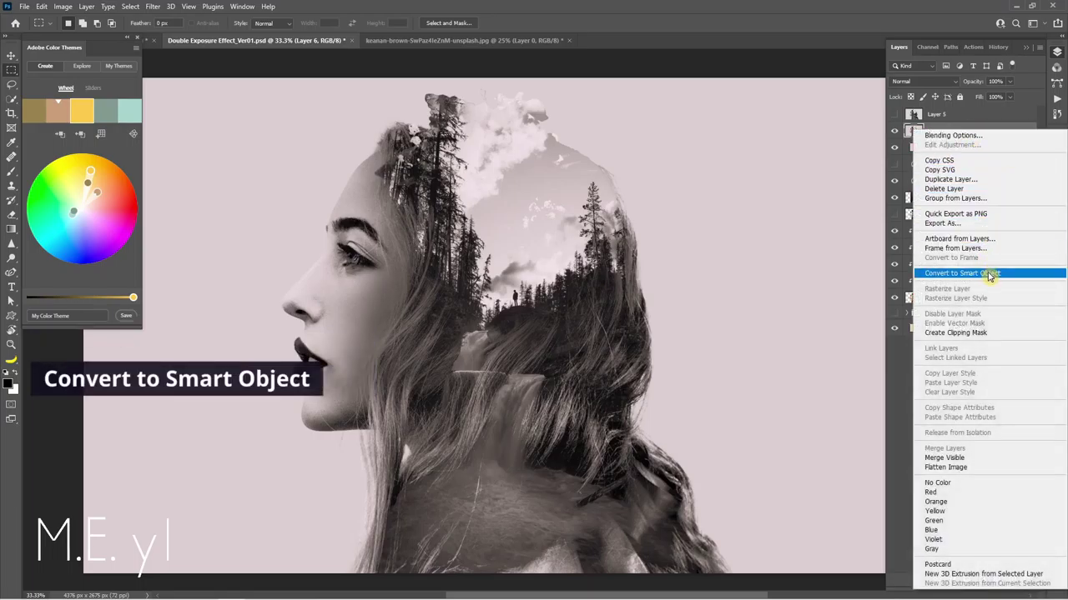
left_click(989, 274)
left_click(148, 8)
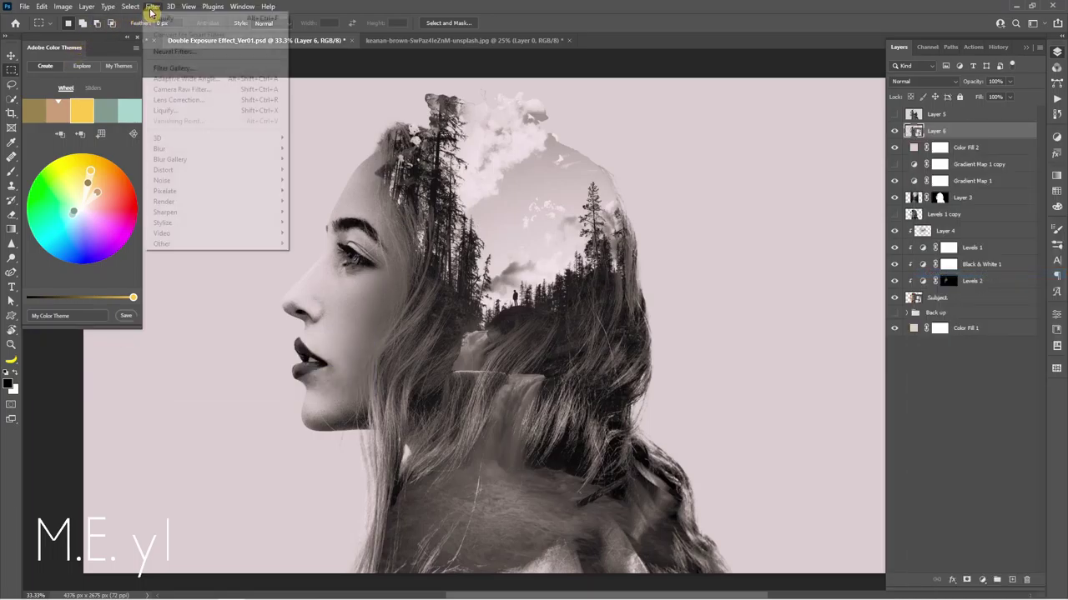
Apply the Camera Raw Filter to Layer 6 in Before/After view with Clarity +10
left_click(211, 95)
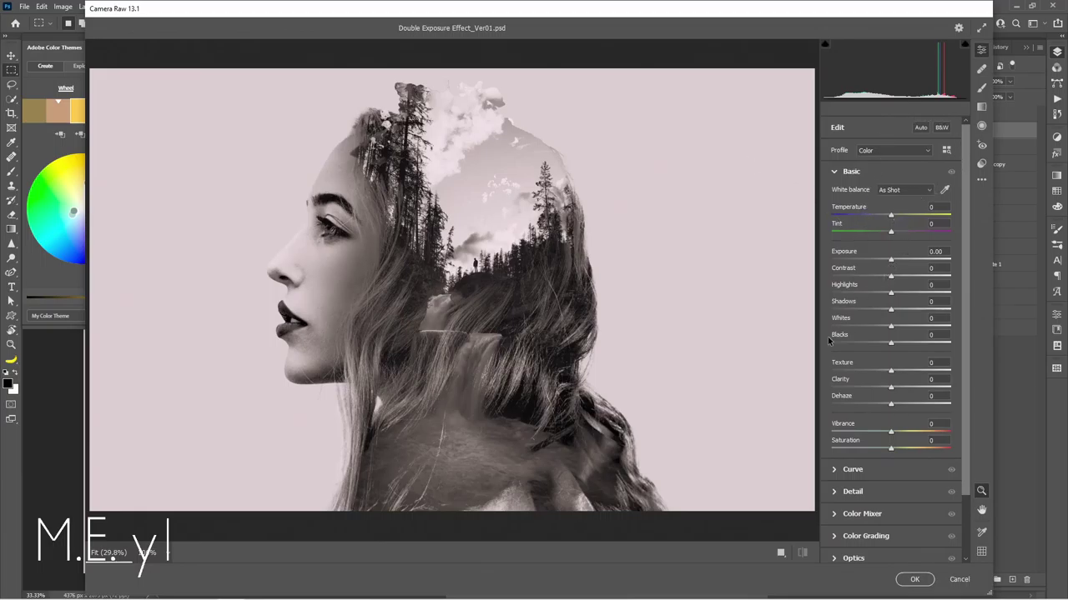
left_click(780, 554)
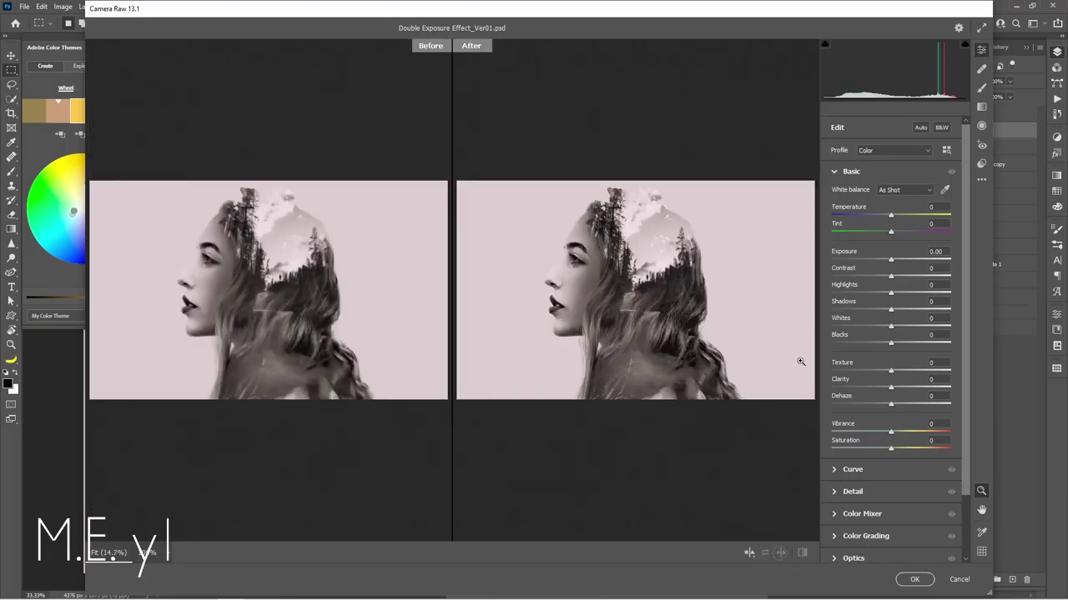
left_click(893, 261)
left_click(898, 389)
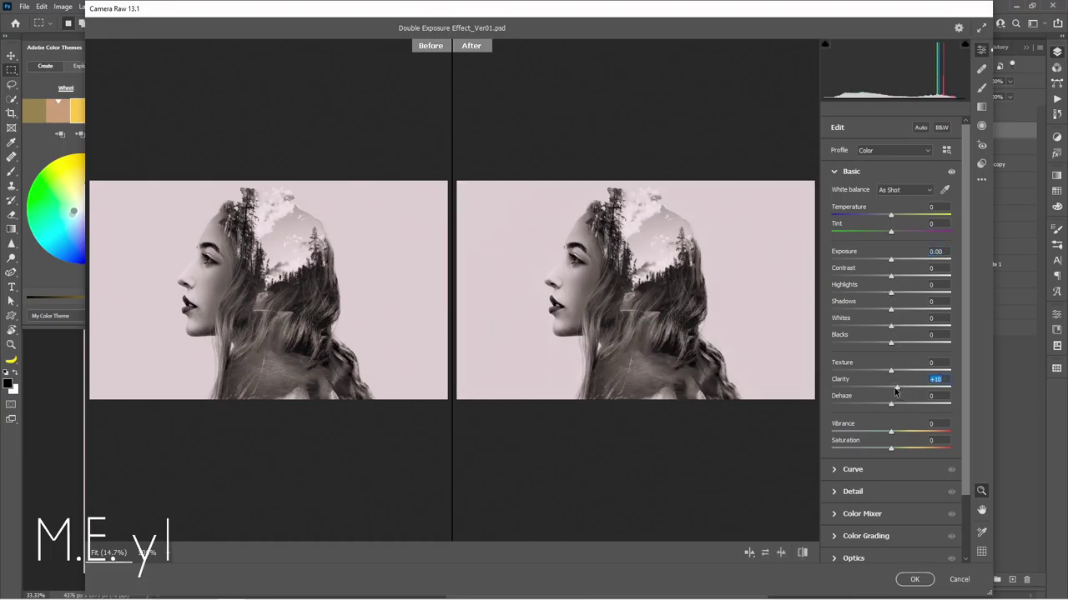
Add a dark negative vignette around the edges in the Effects panel
scroll(967, 492, "down", 1)
scroll(972, 499, "down", 3)
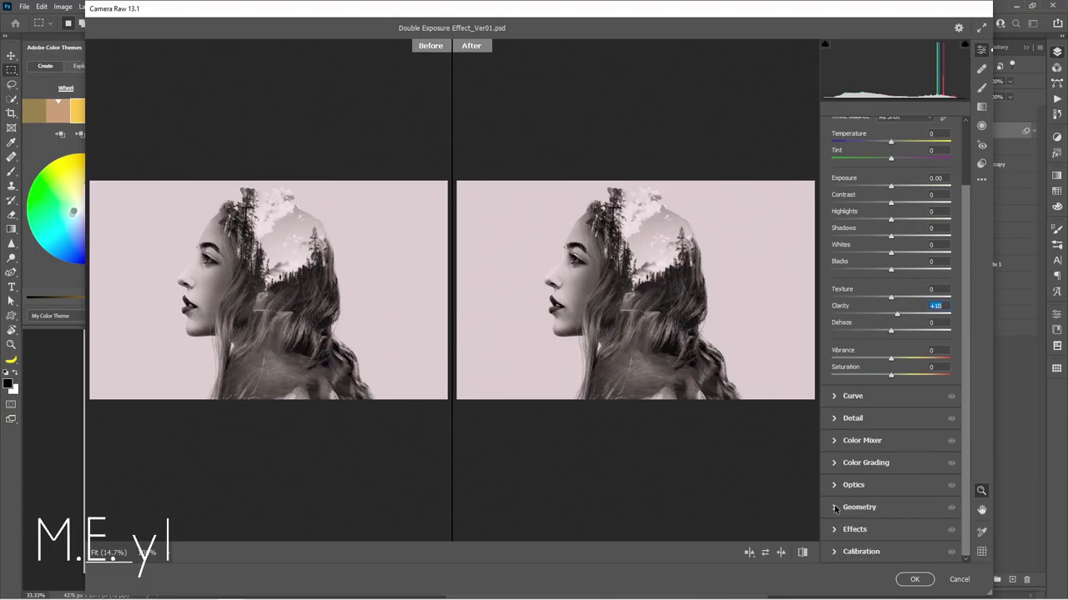
left_click(837, 534)
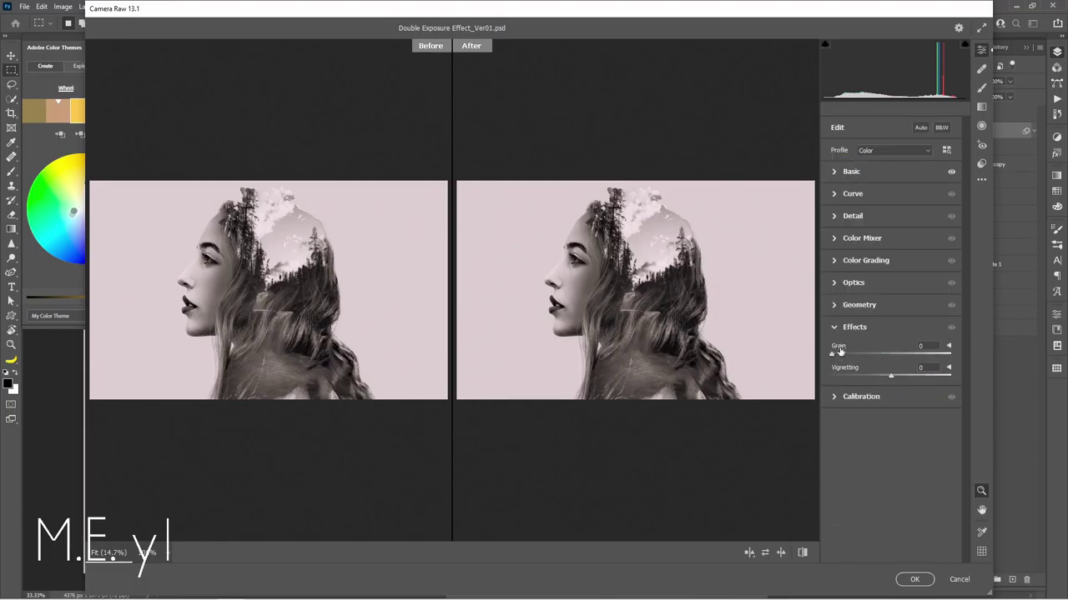
left_click(882, 378)
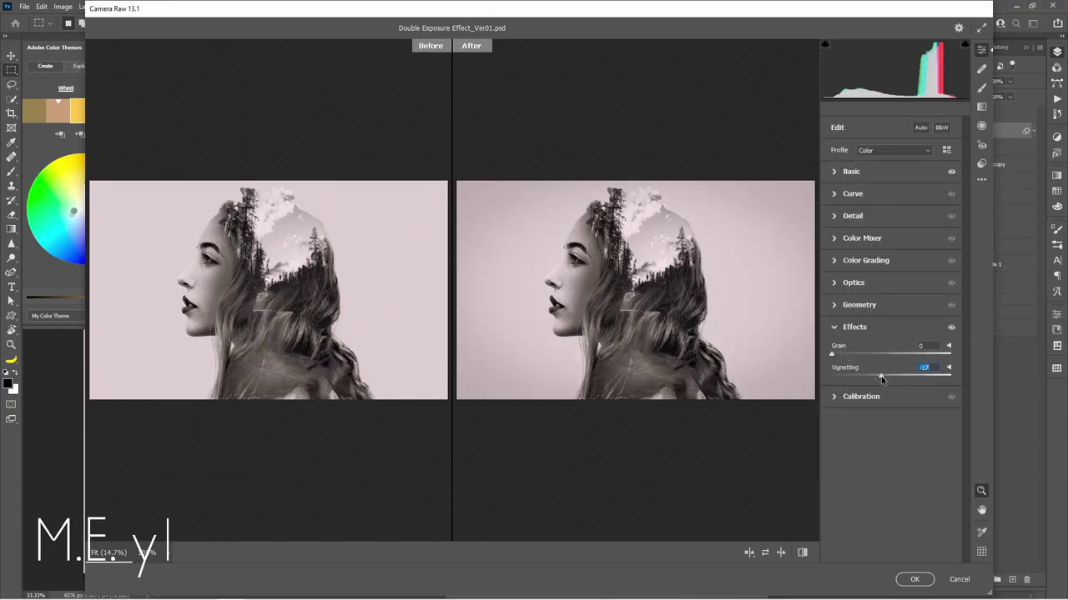
left_click_drag(883, 377, 878, 377)
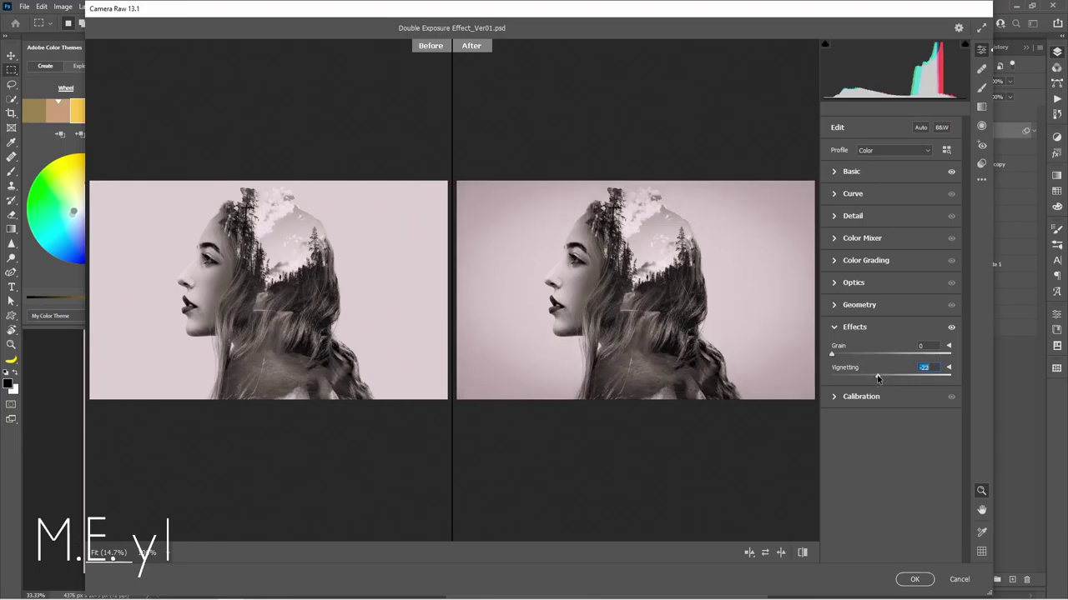
Commit the Camera Raw adjustments to Layer 6
left_click(916, 579)
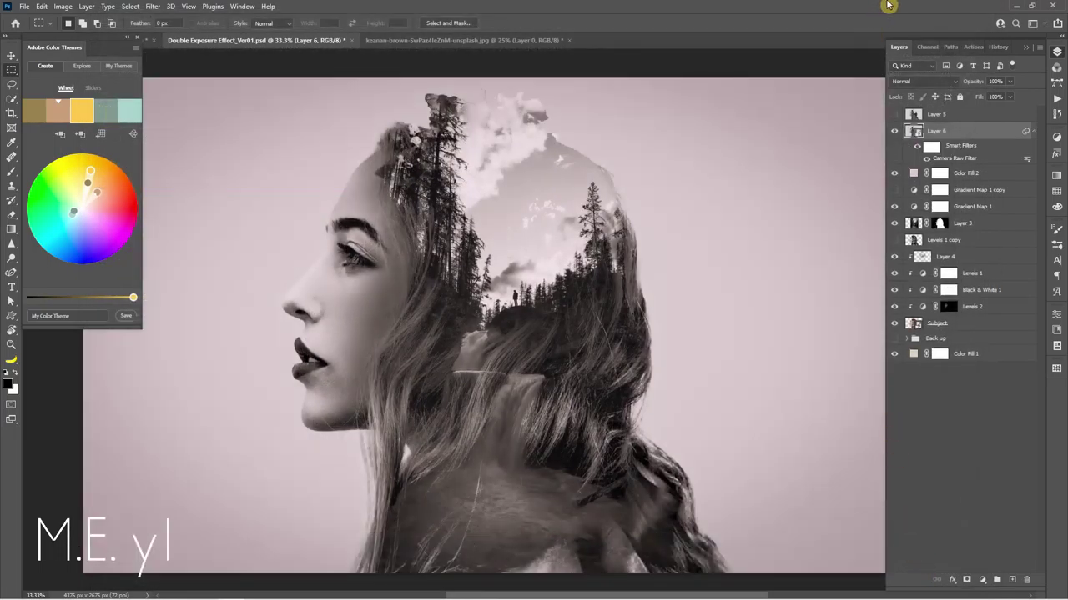
key("ctrl+minus")
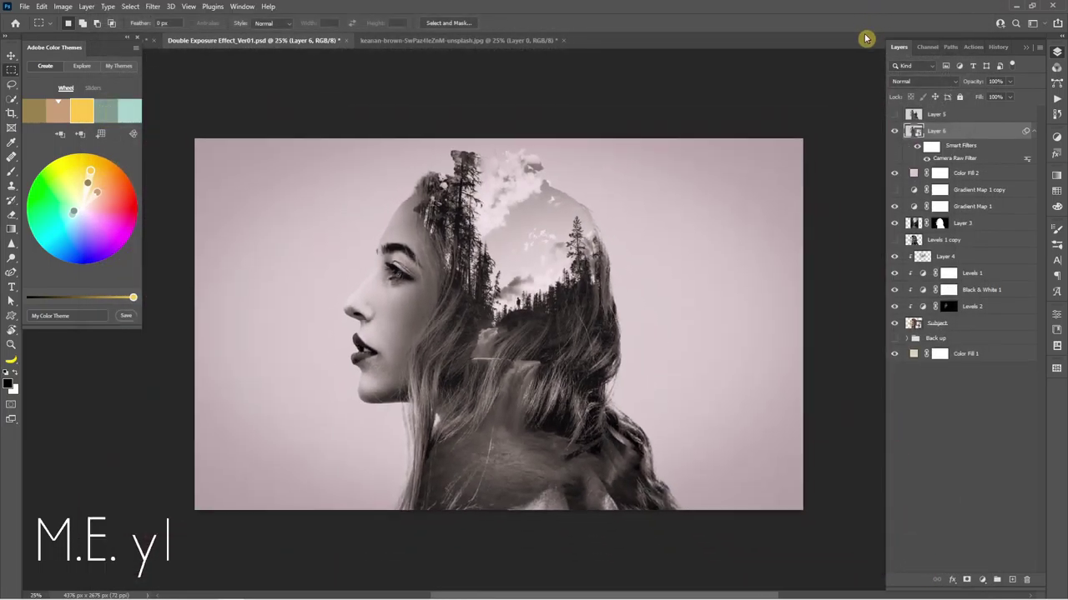
left_click(918, 149)
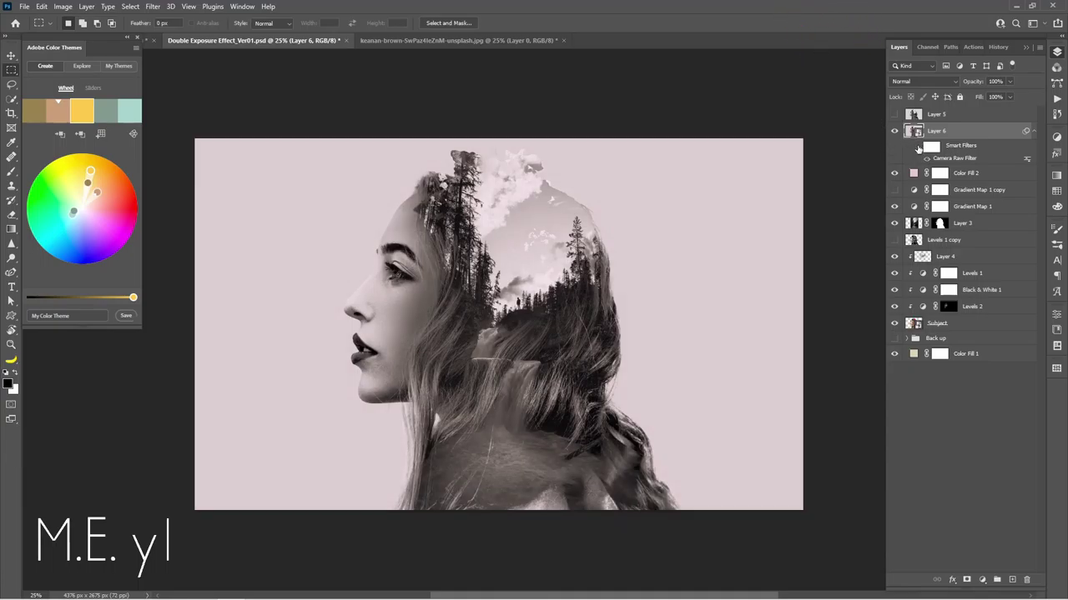
left_click(918, 148)
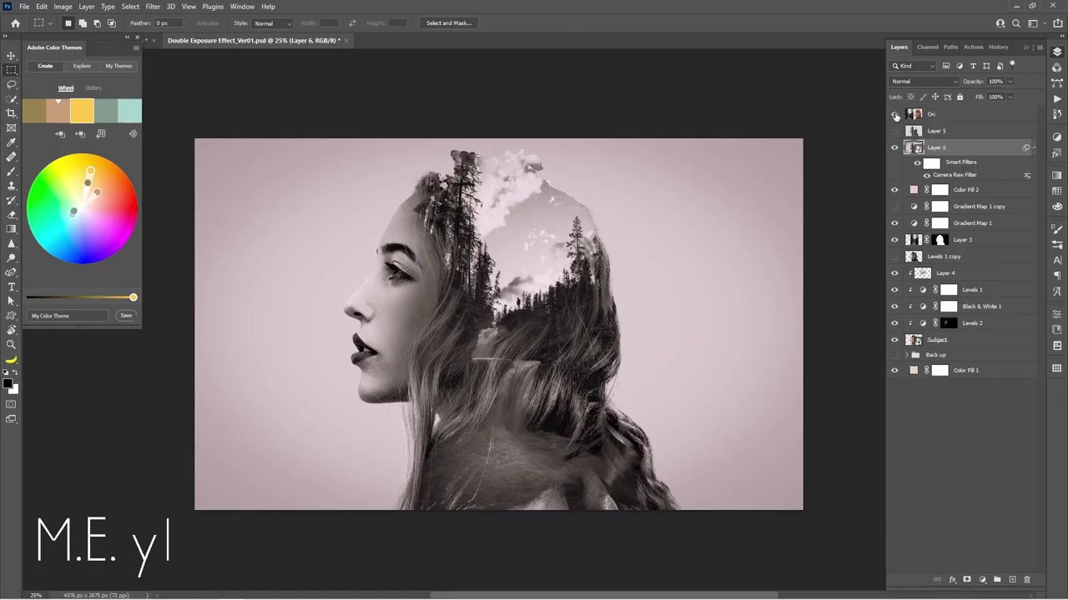
left_click(895, 115)
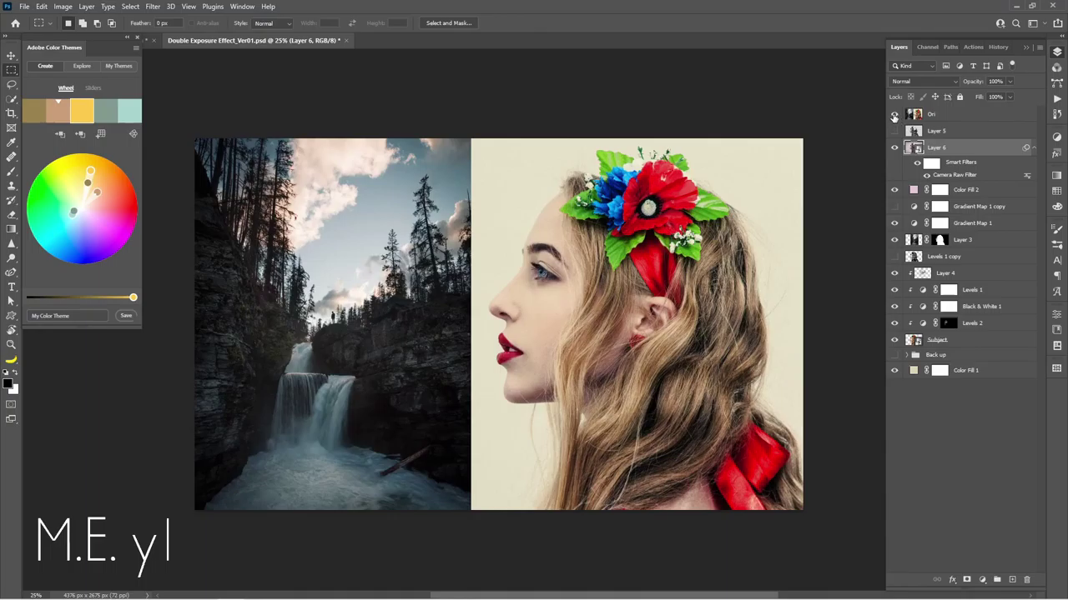
left_click(894, 116)
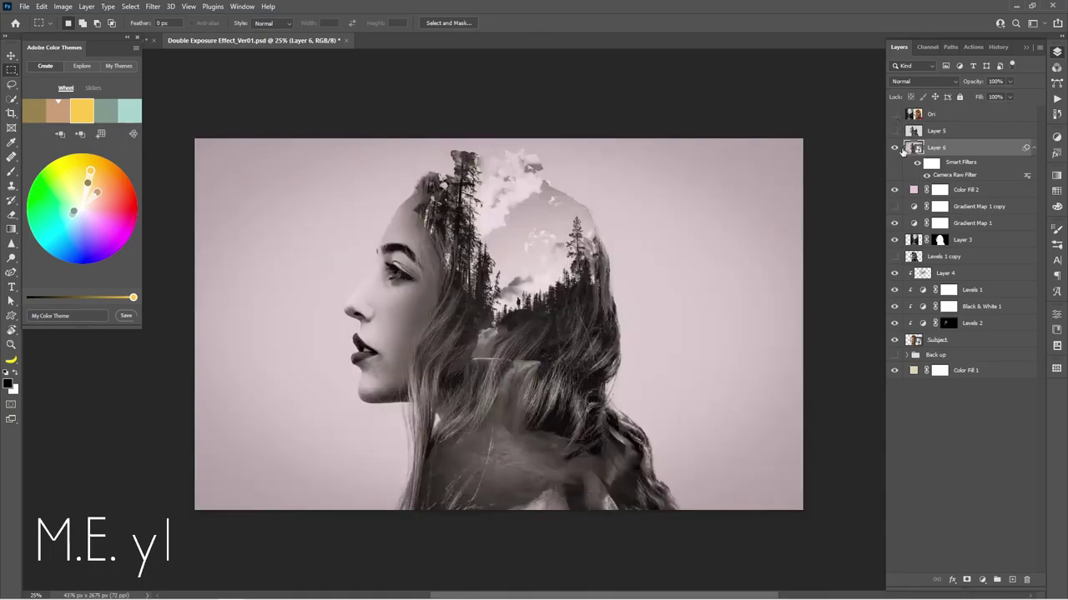
left_click(894, 147)
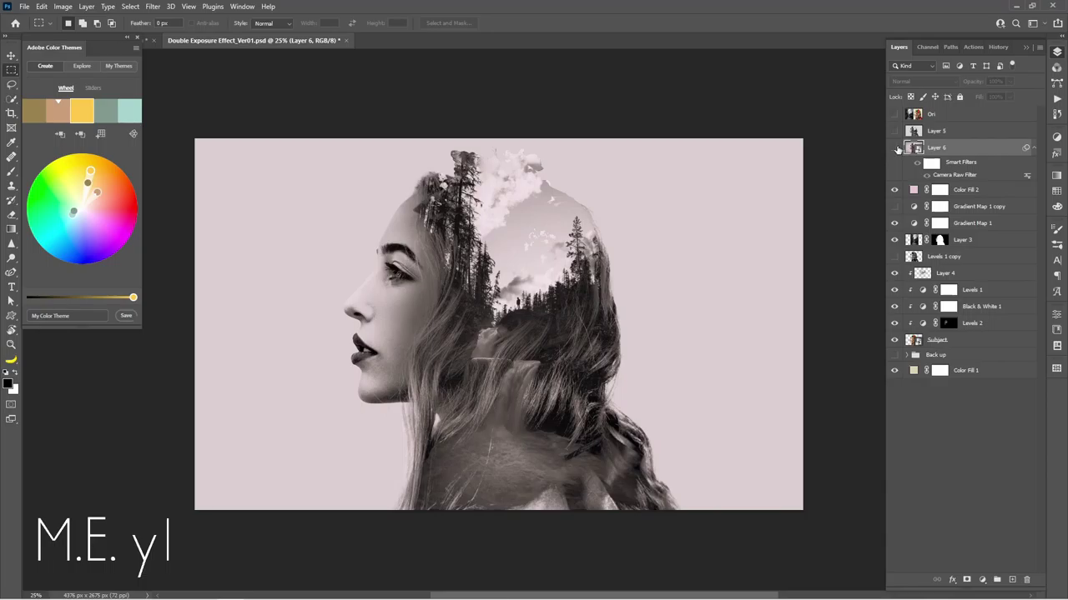
left_click(894, 147)
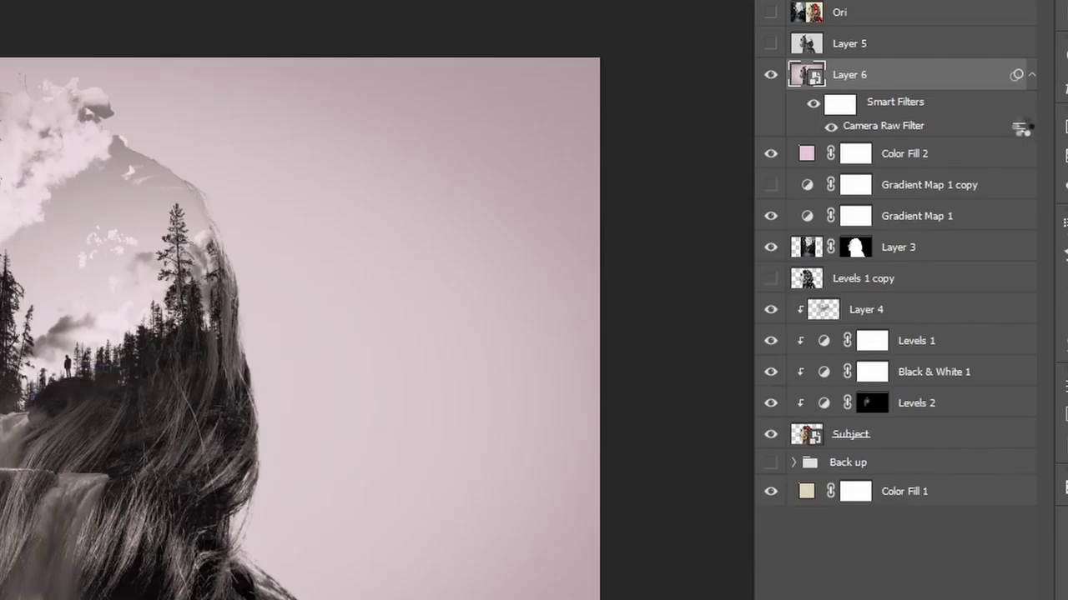
Set the Camera Raw filter's blending opacity on Layer 6 to 80%
double_click(1018, 127)
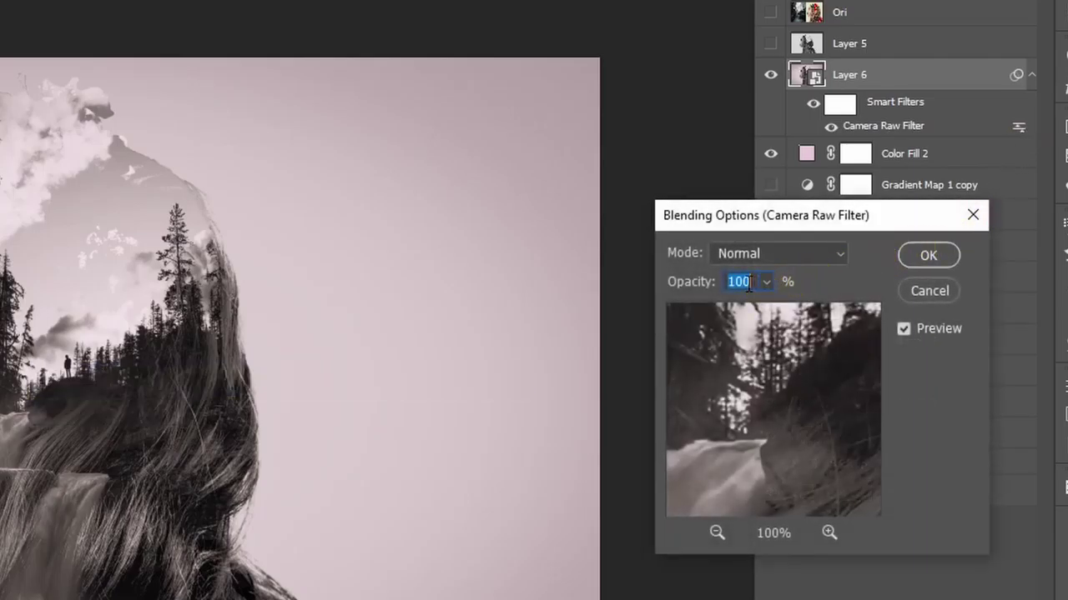
type("80")
key("Return")
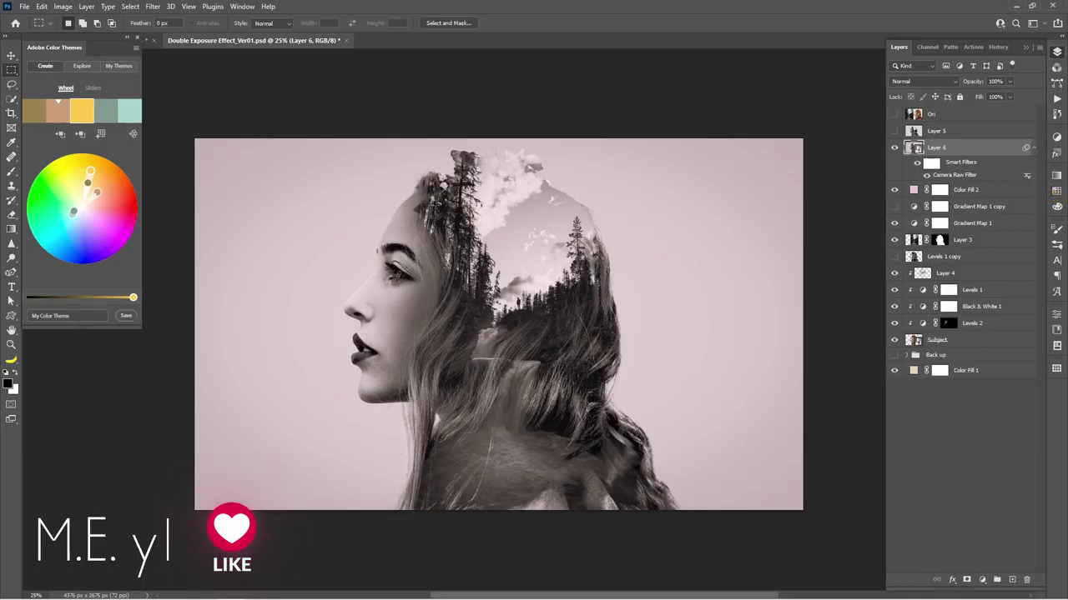
Toggle the Camera Raw Filter visibility to review the finished sepia portrait
left_click(926, 174)
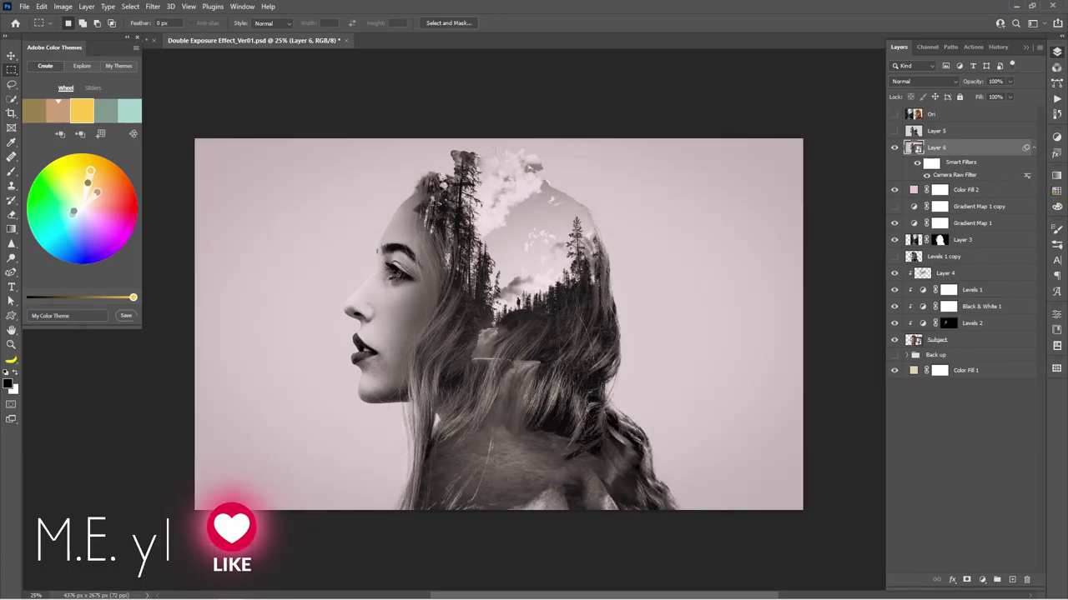